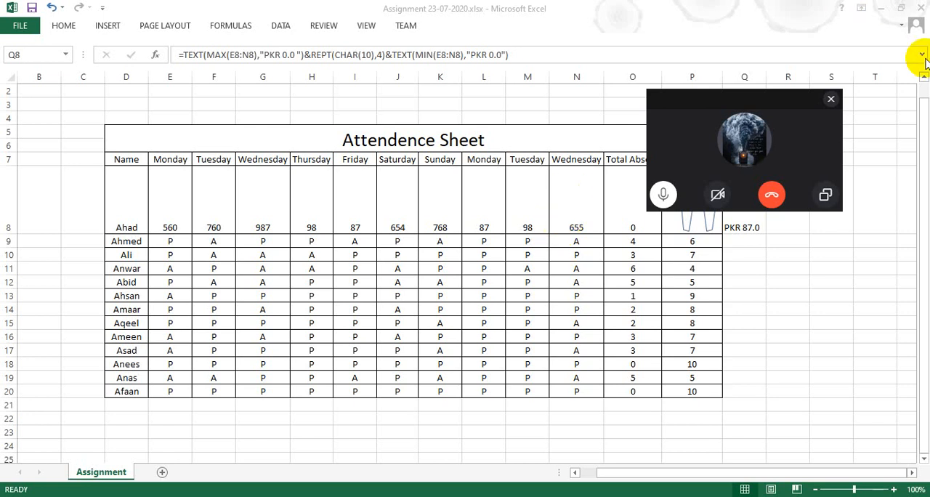
Step: Minimize the Skype call window and clear its floating call panel off the blank Book2 worksheet
click(822, 193)
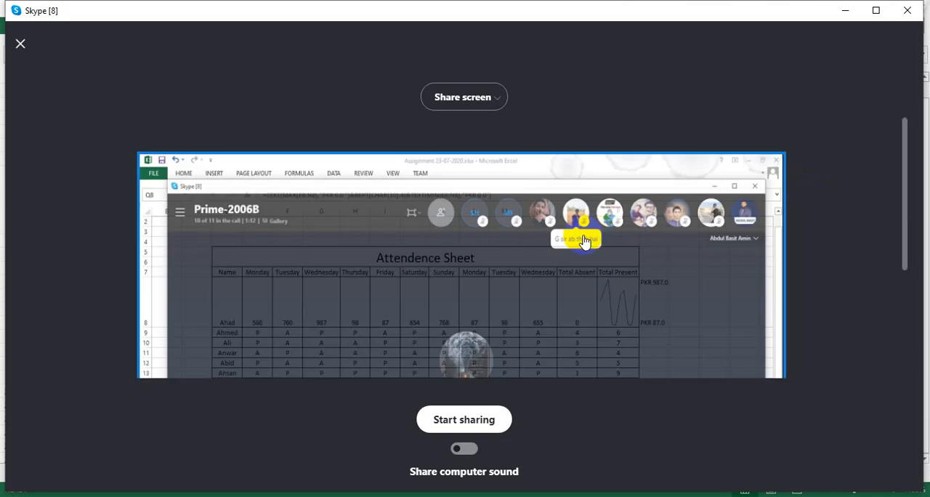
click(468, 418)
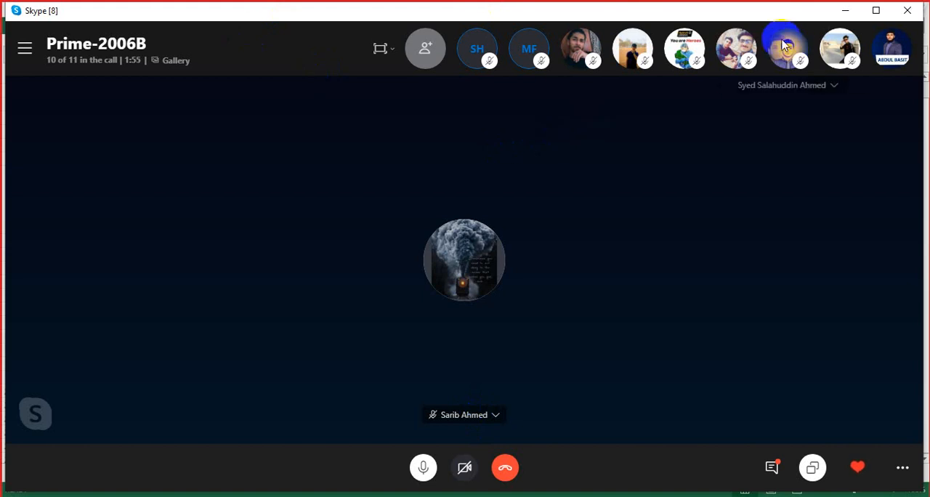
click(845, 11)
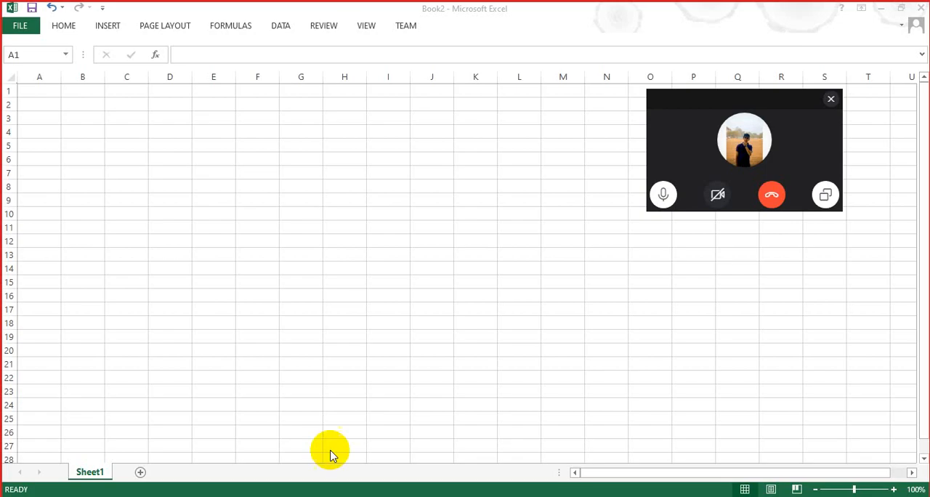
drag(709, 107, 836, 243)
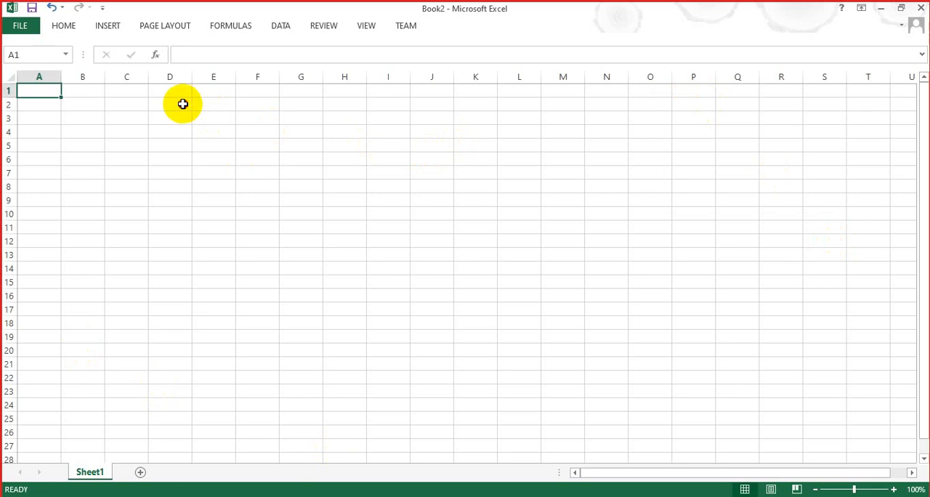
drag(182, 104, 857, 434)
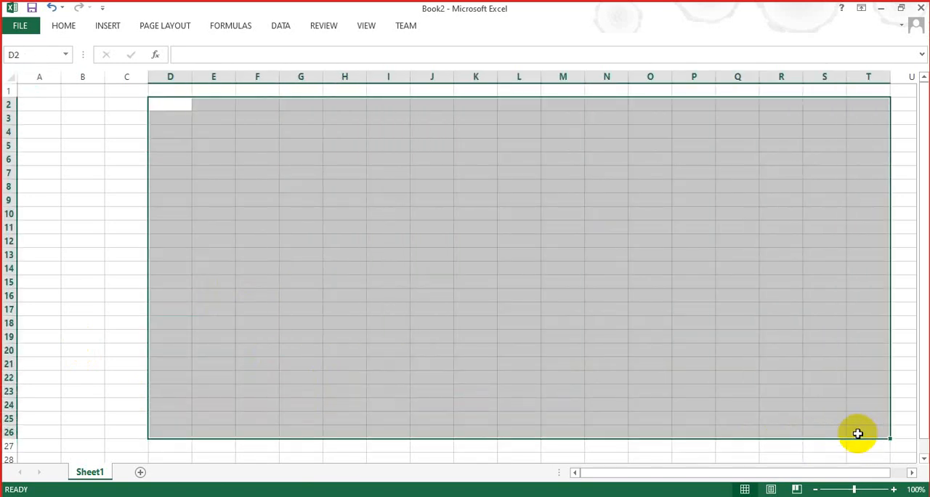
key(ctrl+a)
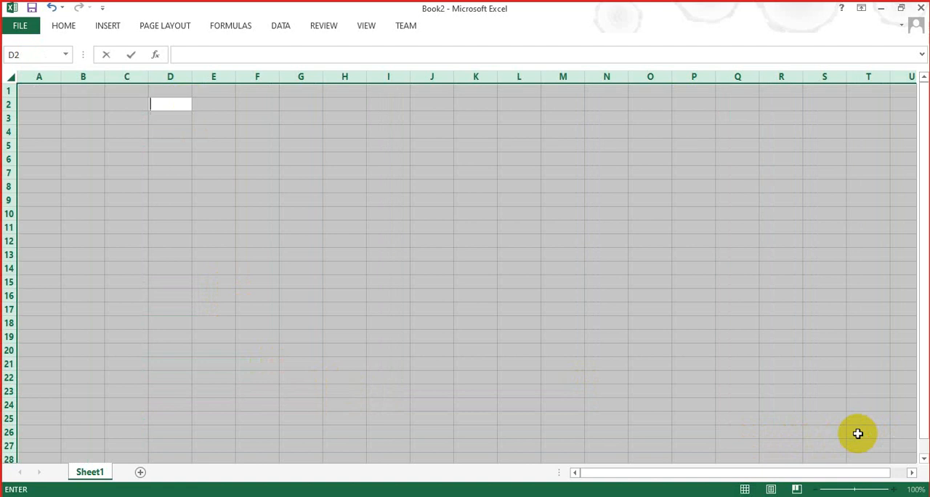
click(738, 320)
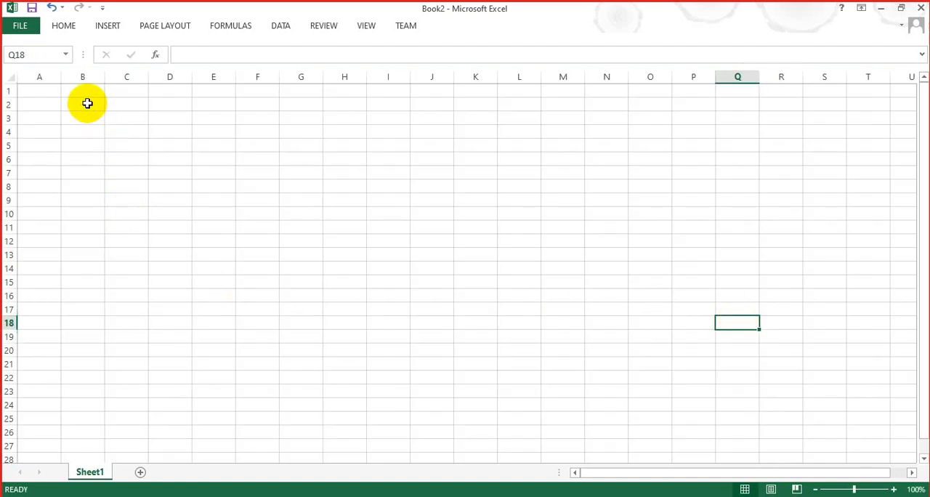
Step: Apply All Borders to the range B2:S25 to form the payroll table grid
drag(88, 102, 814, 3)
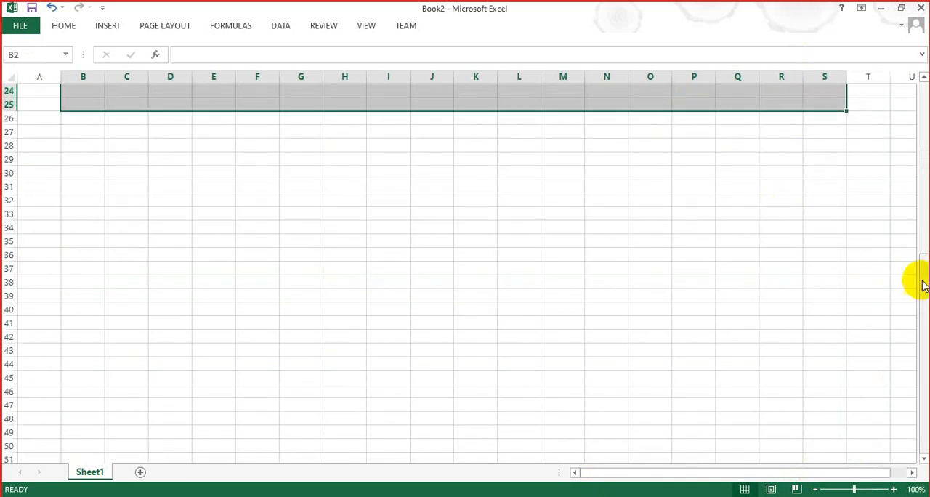
drag(924, 281, 914, 88)
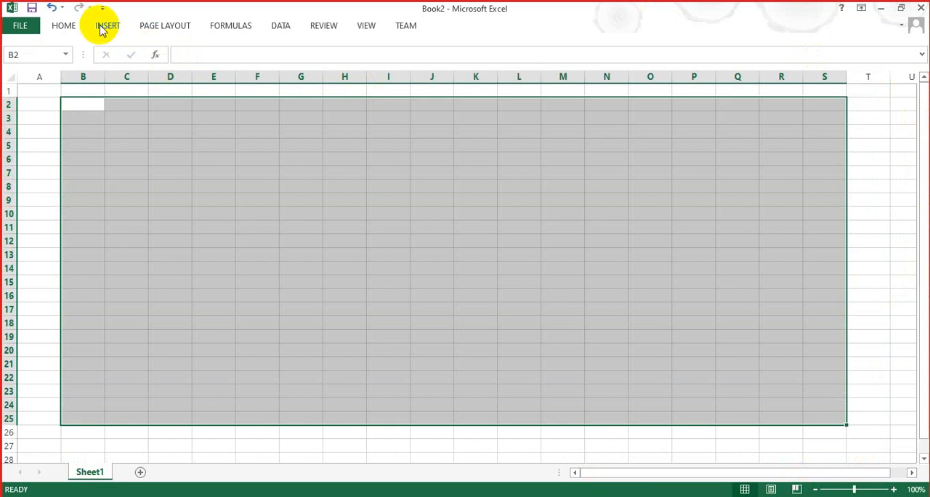
click(33, 30)
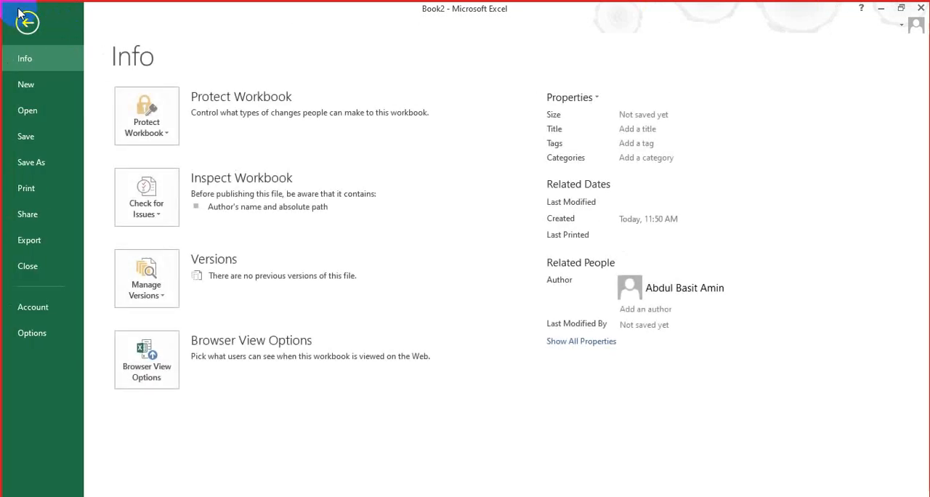
click(29, 23)
click(76, 26)
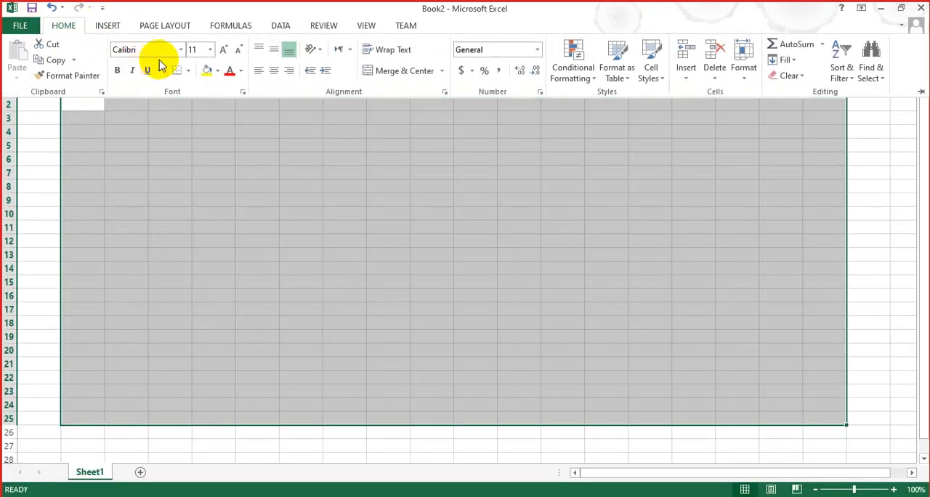
click(190, 71)
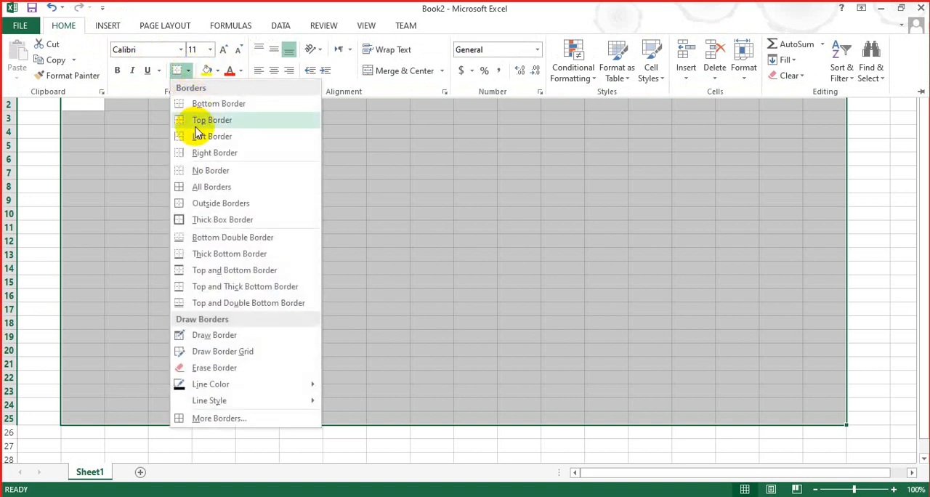
click(197, 183)
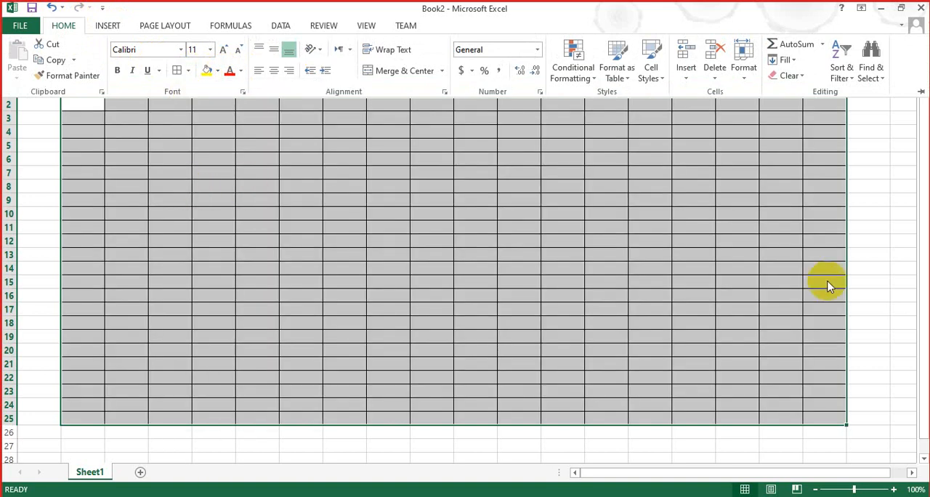
click(925, 225)
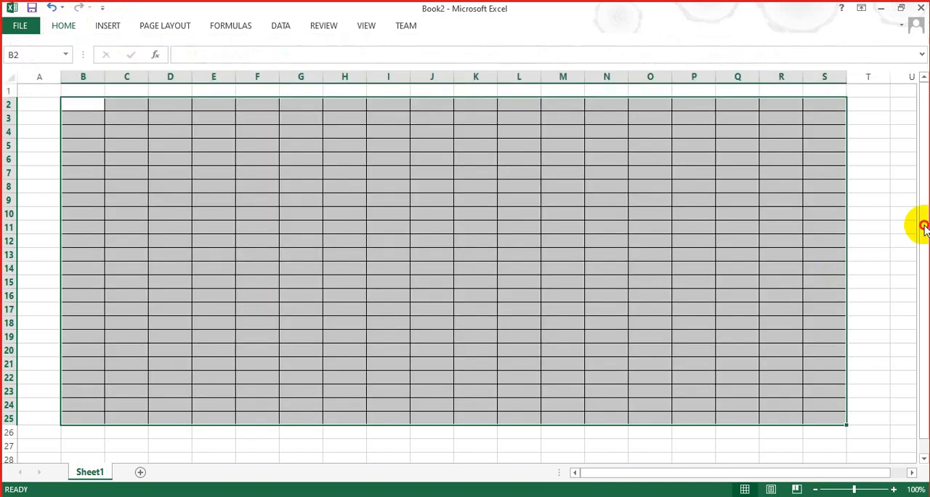
Step: Merge and center the first two rows of the bordered table, B2:S3, into one title cell
click(160, 105)
click(86, 107)
drag(86, 106, 822, 125)
click(62, 27)
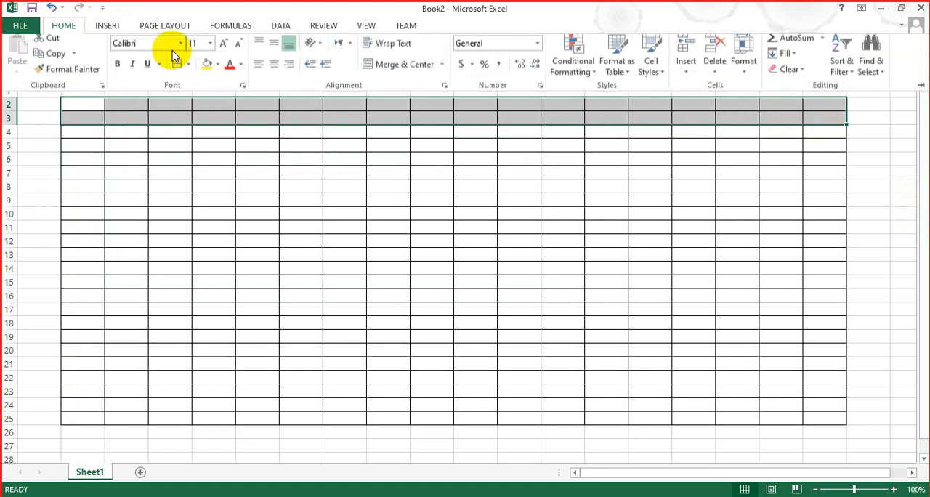
click(389, 73)
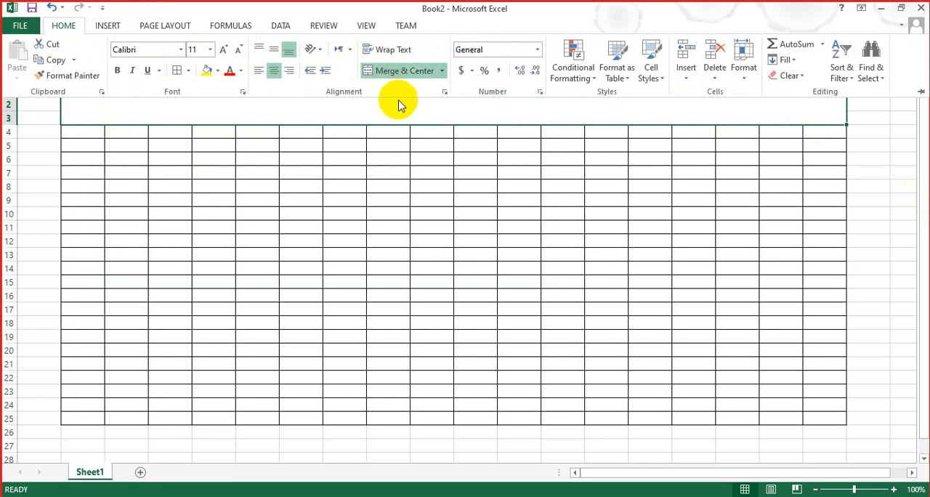
Step: Enter the title PAY ROLL SYSTEM in the merged cell above the table
text(P)
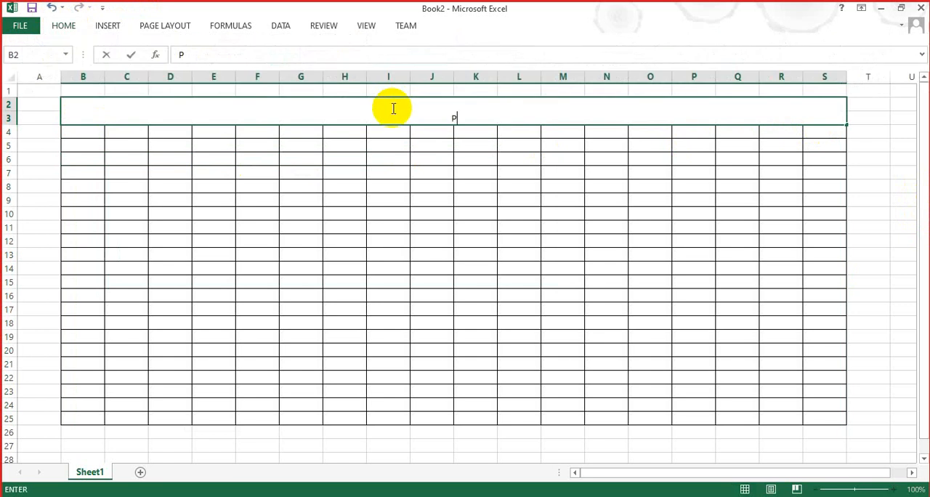
text(AY ROLL SYSTEM)
click(380, 173)
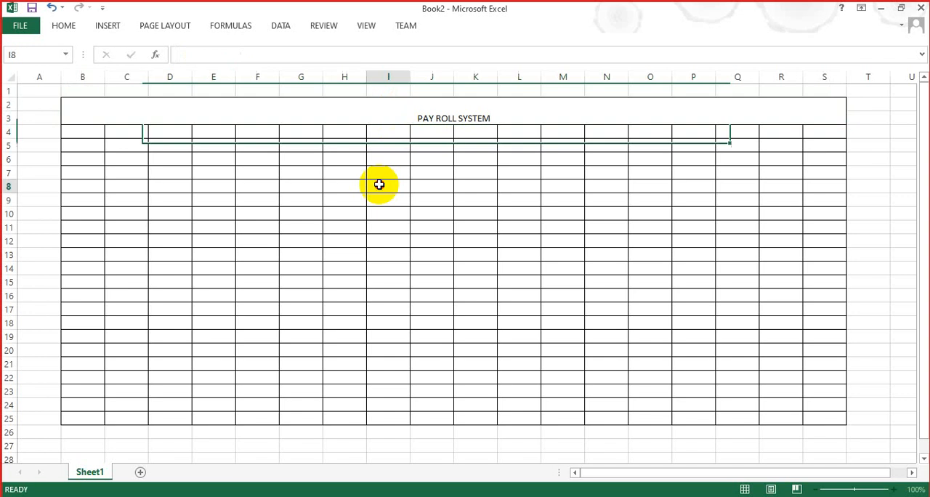
Step: Make the PAY ROLL SYSTEM title bold and increase its font size by several increments
click(460, 105)
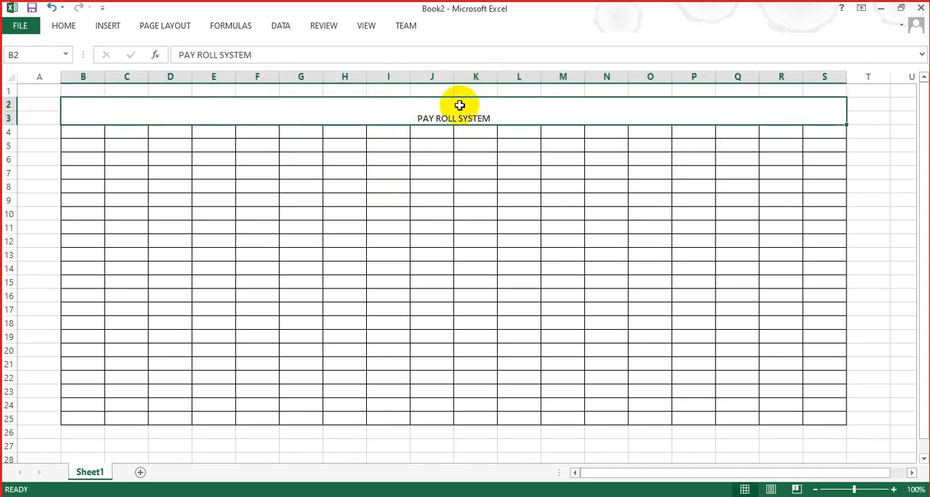
key(ctrl+b)
click(64, 26)
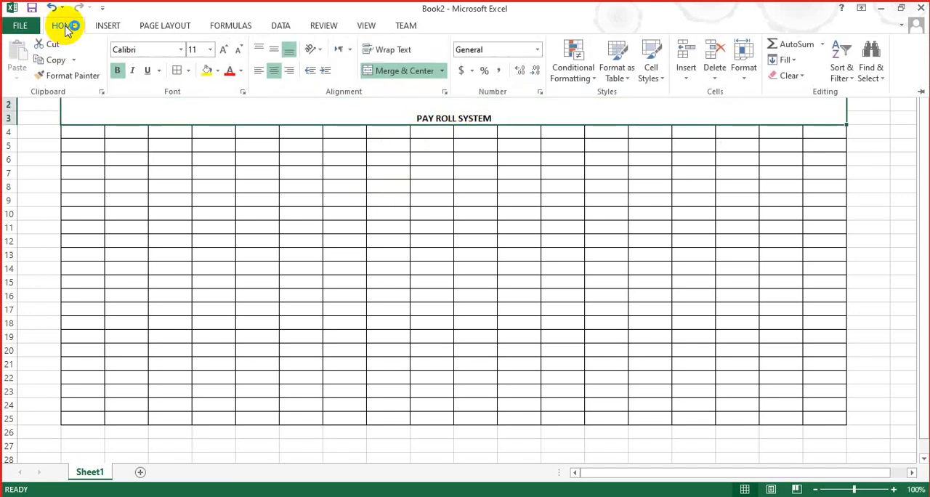
click(64, 27)
click(225, 49)
click(225, 49)
click(225, 49)
click(225, 49)
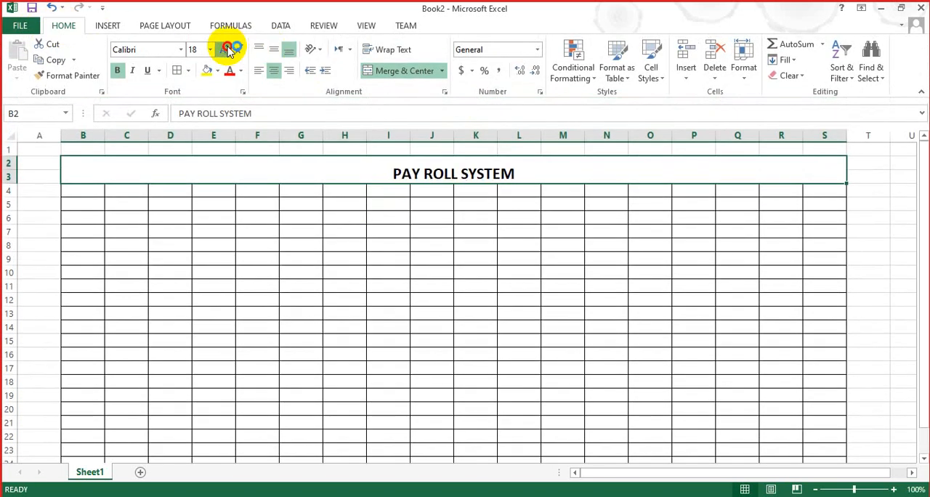
click(228, 49)
click(228, 48)
click(333, 204)
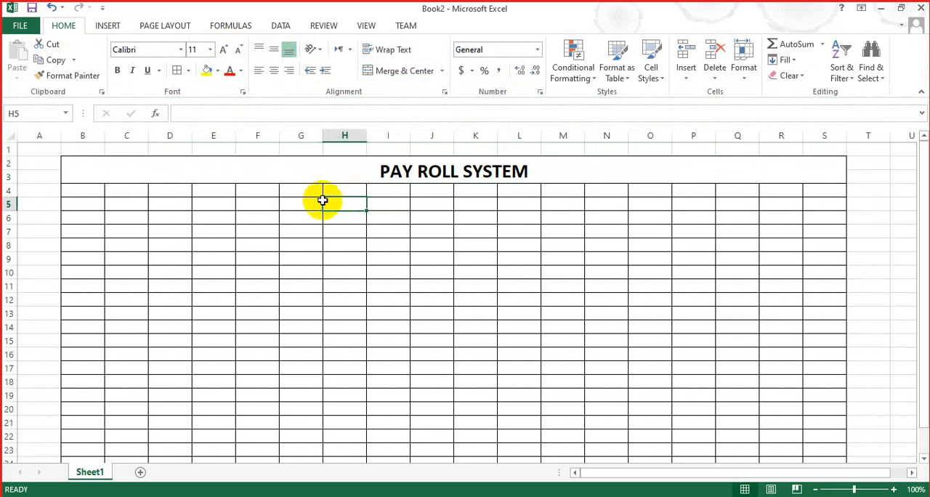
Step: Enter the column headings S.NO in B4 and Employee Name in C4
click(67, 192)
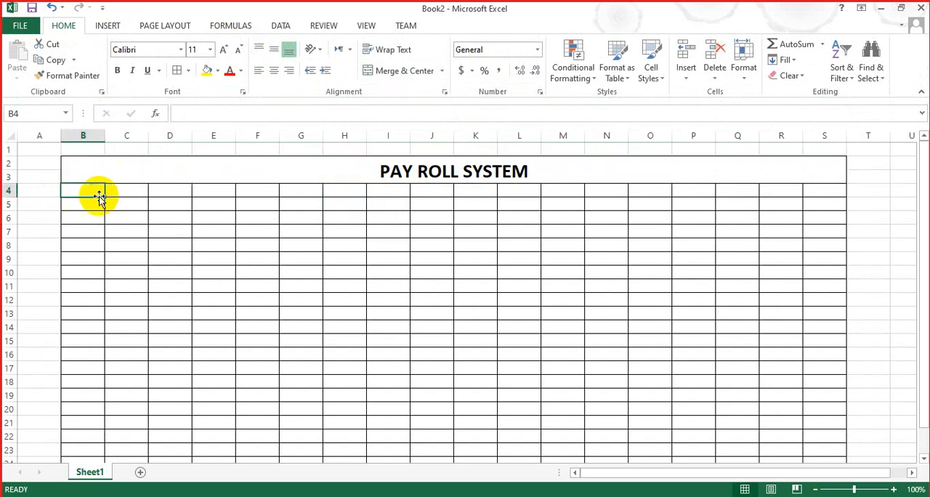
text(S.NO)
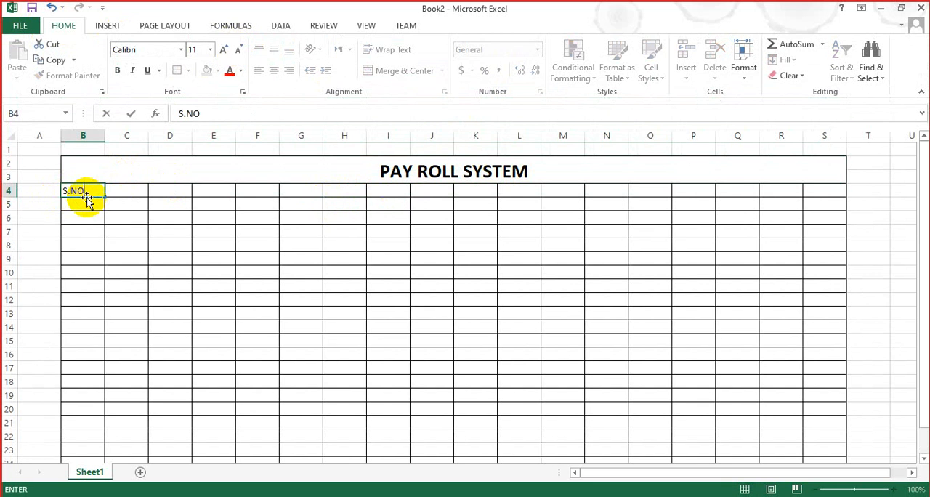
key(Tab)
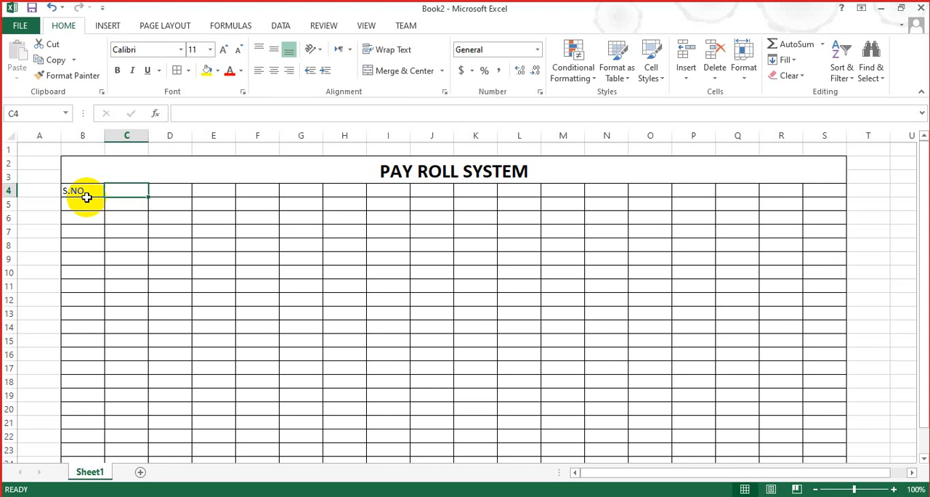
key(BackSpace)
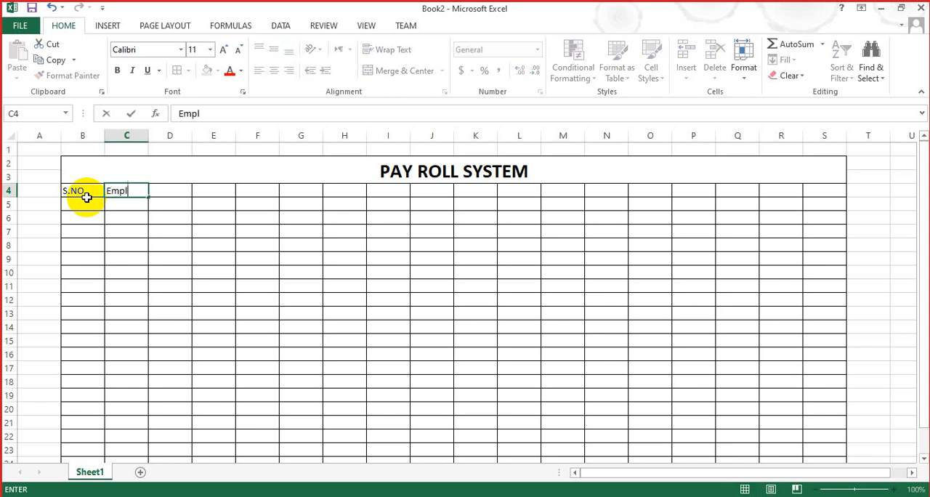
text(Employee Name)
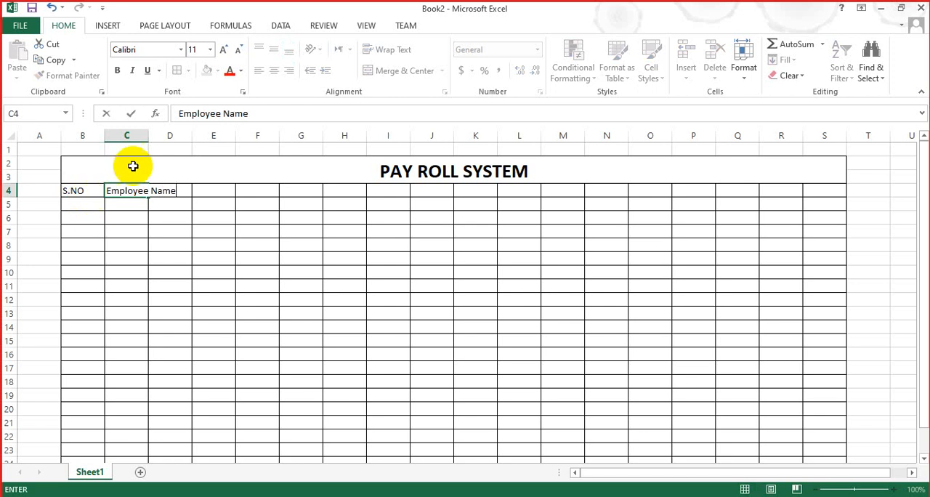
Step: Widen column C to about twice its width so the Employee Name heading fits
click(154, 135)
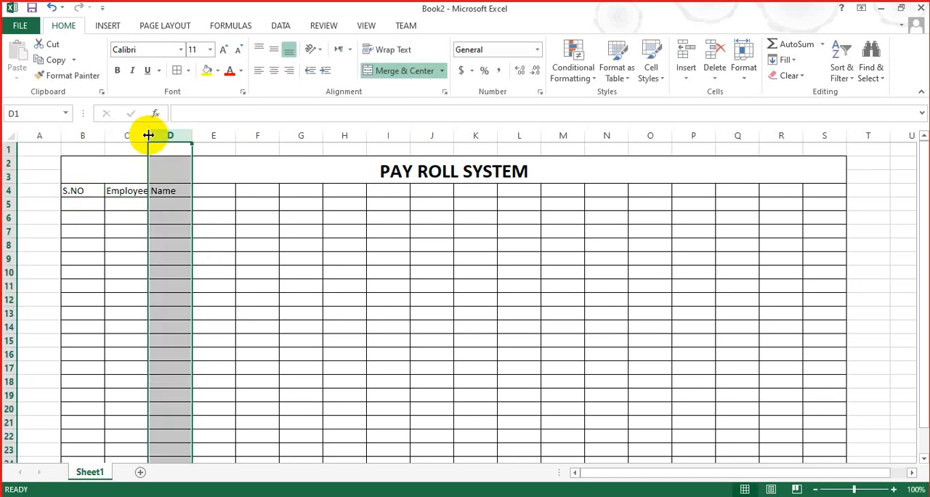
drag(148, 137, 192, 154)
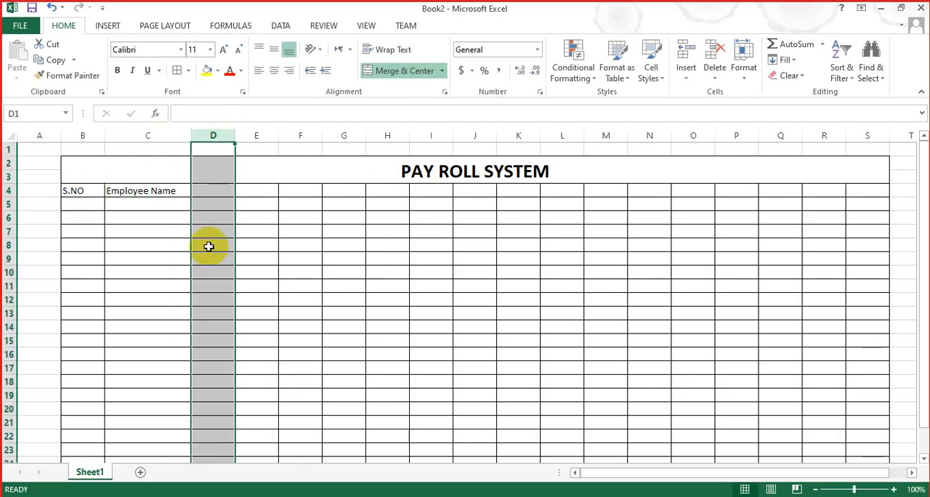
click(218, 298)
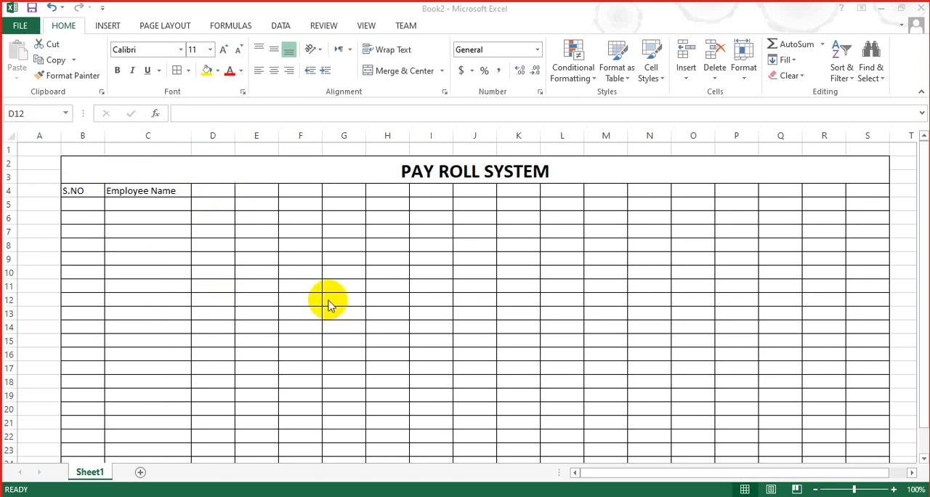
Step: Enter the column headings Contact in D4, NIC in E4 and Address in F4
text(C)
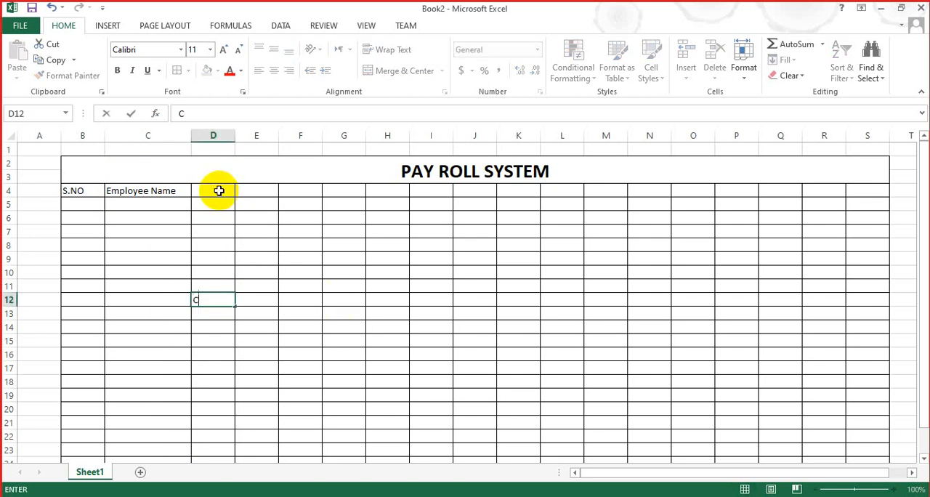
click(219, 190)
text(Contact)
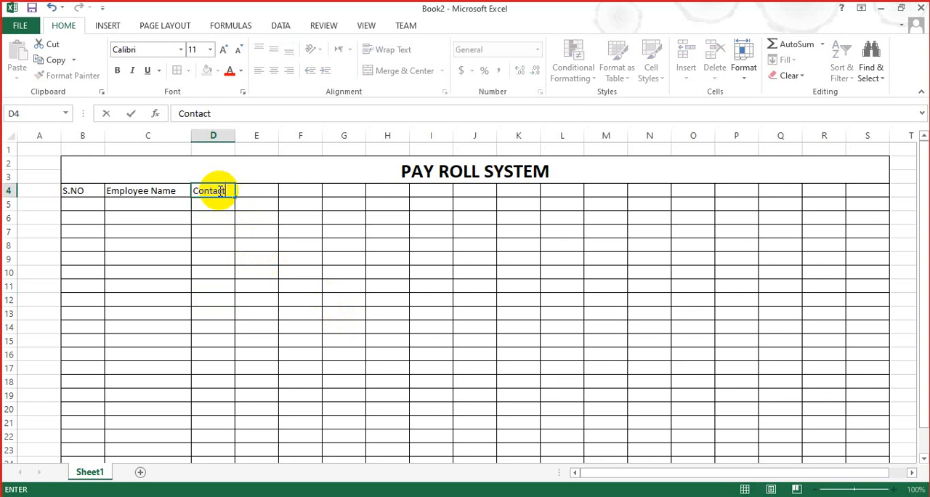
key(Tab)
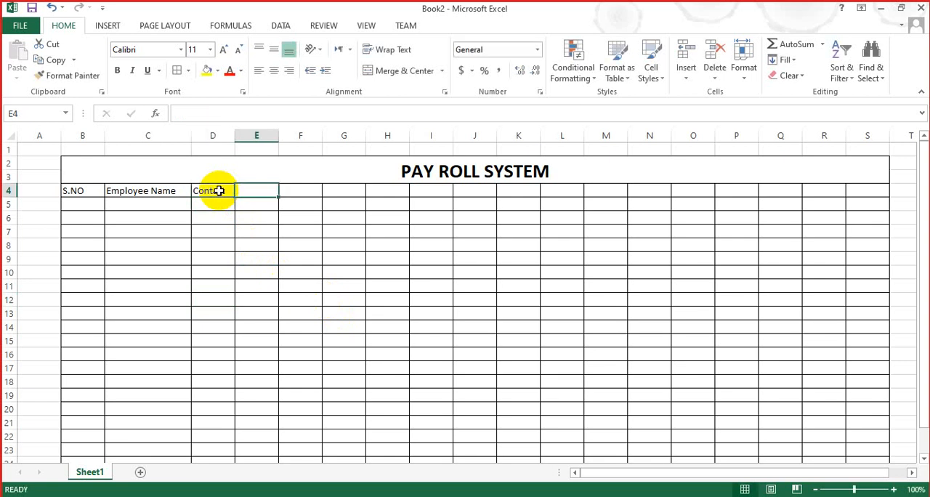
text(A)
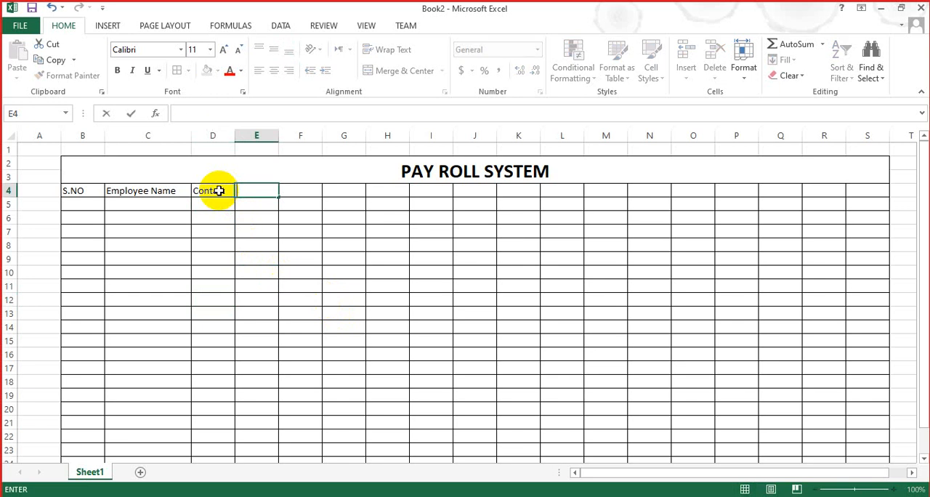
key(Tab)
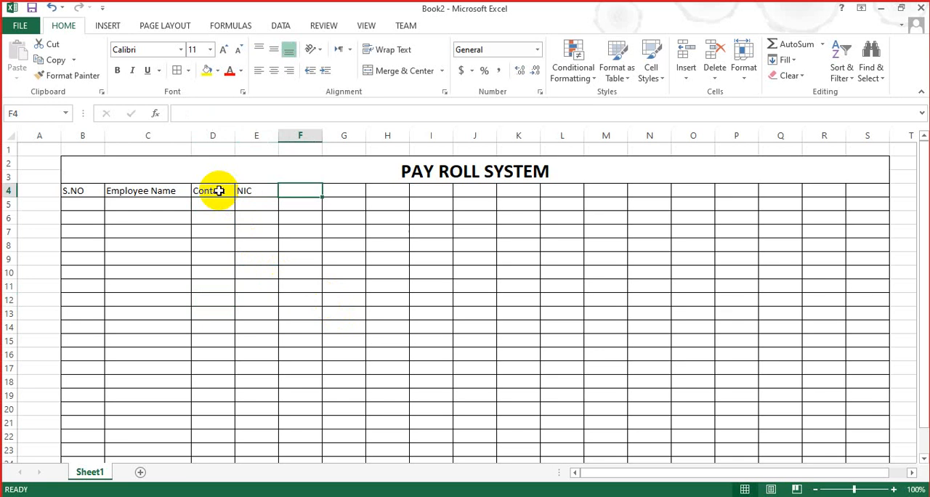
text(Address)
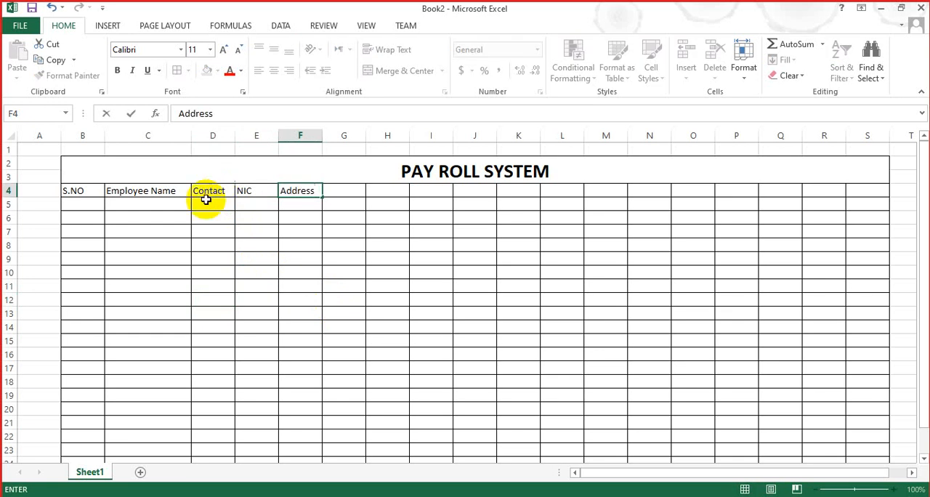
click(247, 298)
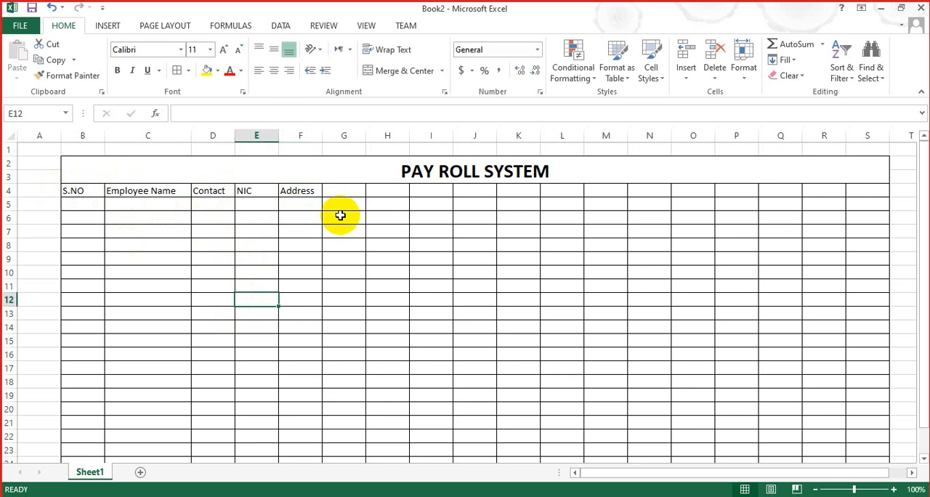
Step: Move the five column headings from B4:F4 down one row to B5:F5
click(335, 190)
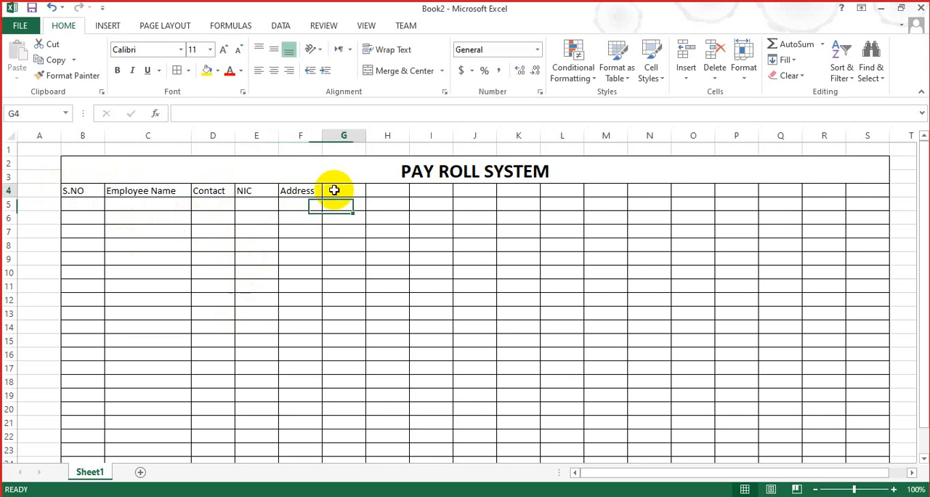
click(78, 189)
key(shift+Right)
key(shift+Right)
key(shift+Right)
key(shift+Right)
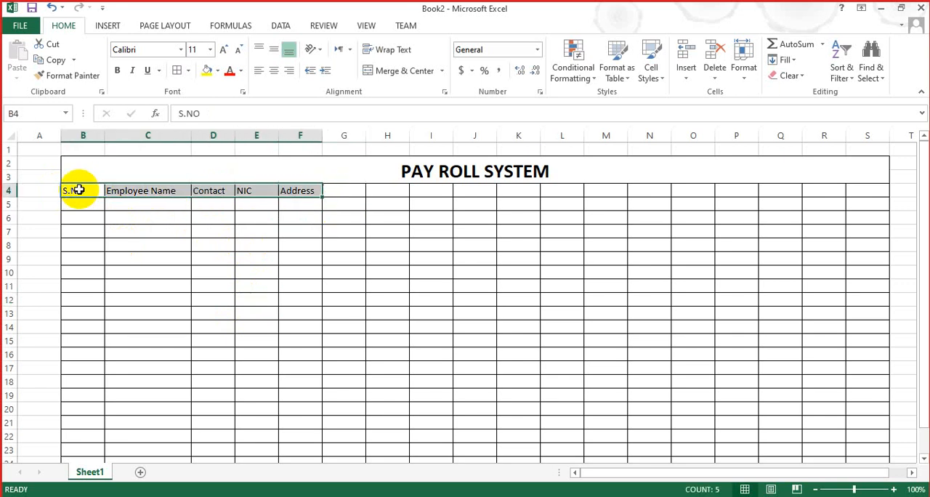
key(ctrl+c)
key(Down)
key(ctrl+v)
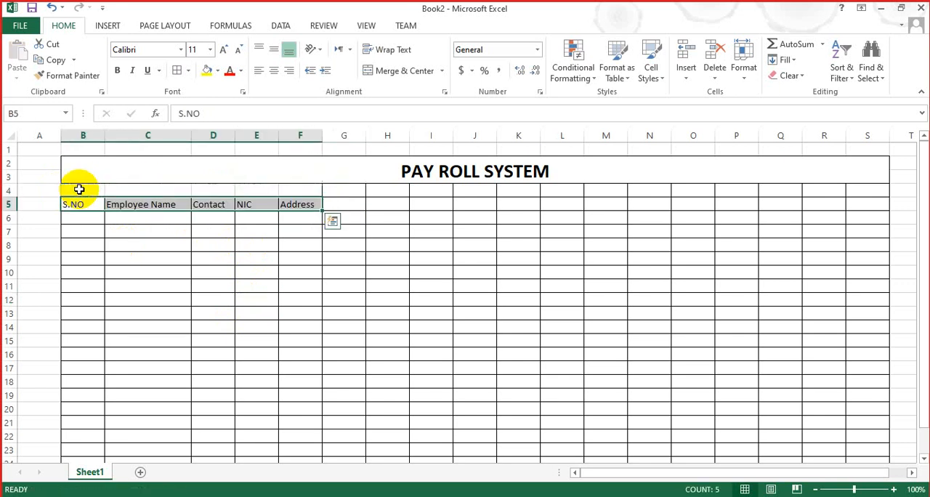
Step: Apply all borders to the emptied cells B4:F4 above the column headings
click(78, 190)
key(shift+Right)
key(shift+Right)
key(shift+Right)
key(shift+Right)
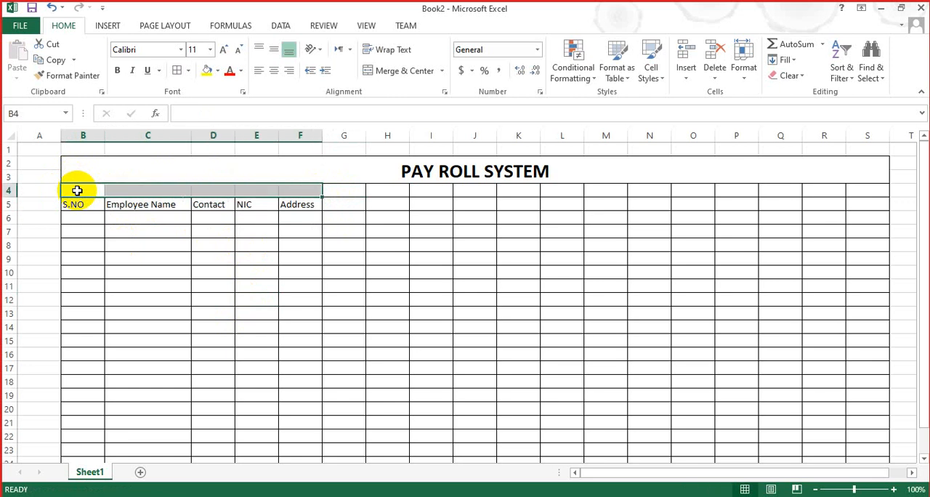
click(188, 71)
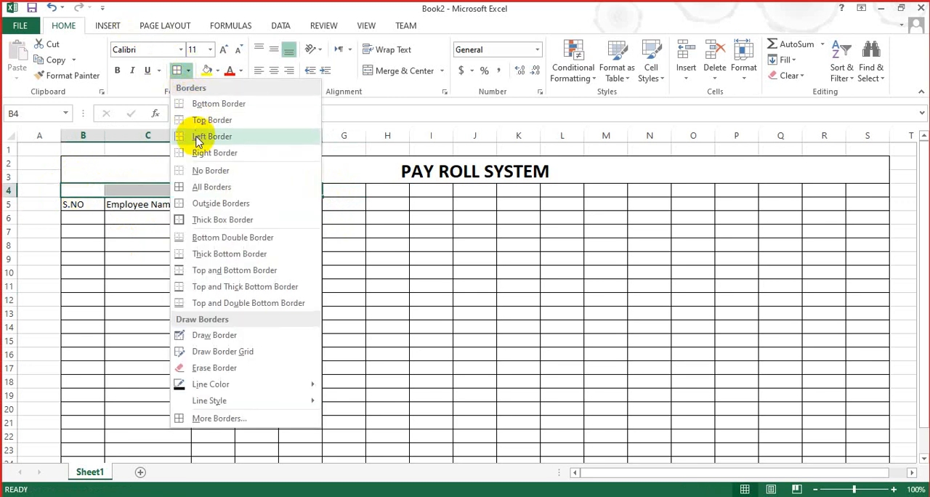
click(193, 186)
click(160, 187)
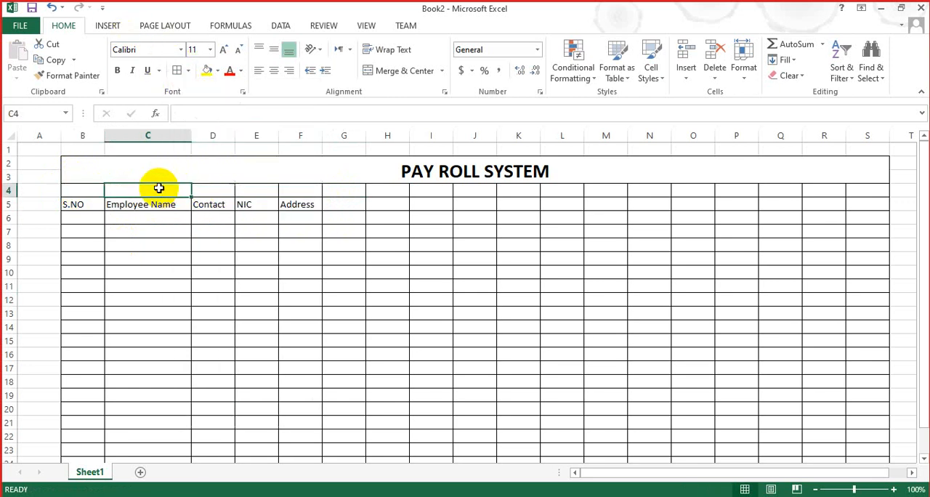
Step: Merge and center cells B4:F4 above the employee column headings
click(91, 193)
key(shift+Right)
key(shift+Right)
key(shift+Right)
key(shift+Right)
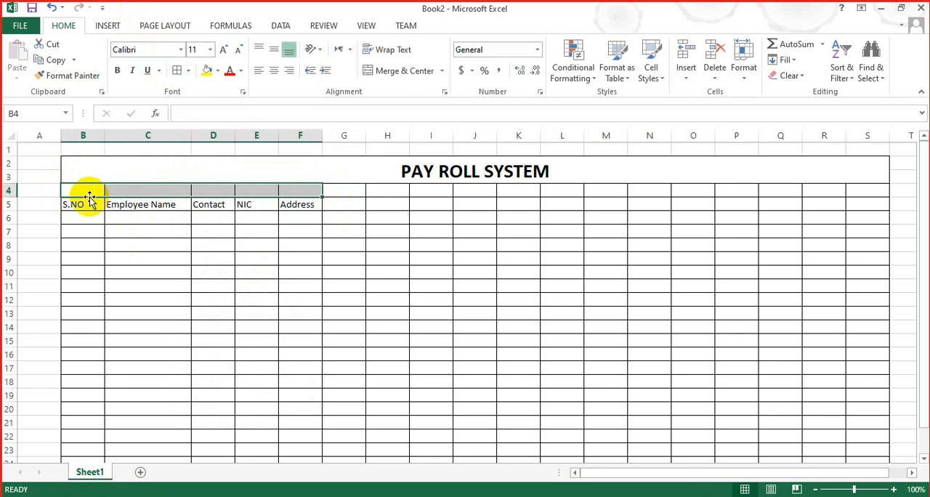
click(381, 71)
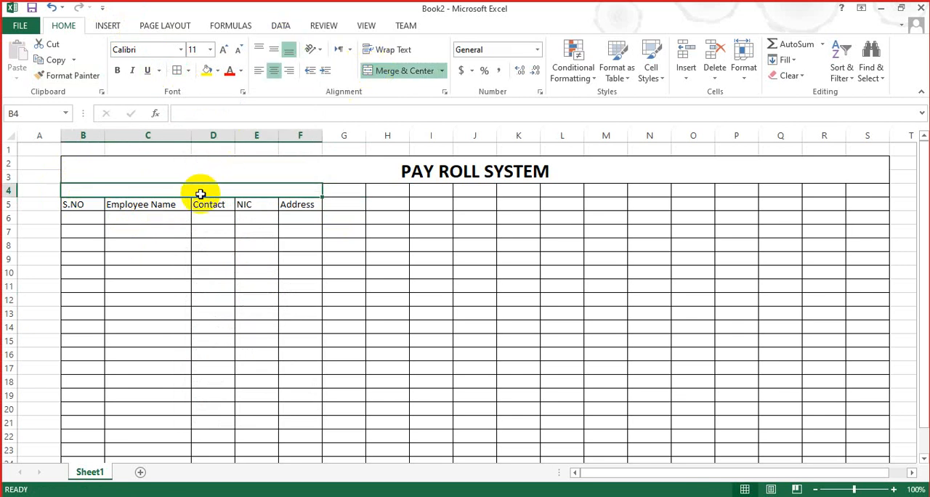
Step: Enter the group heading Personal Information in the merged cell B4:F4
text(Persona)
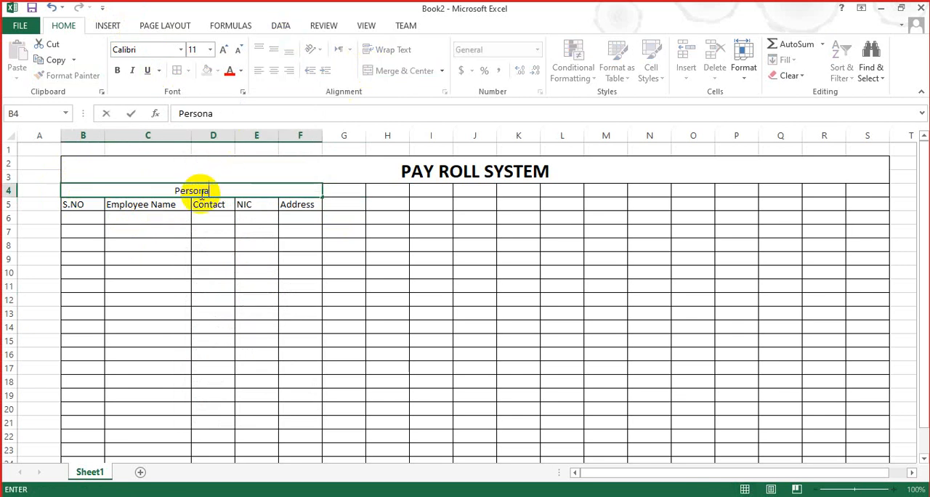
text(l Informa)
key(BackSpace)
key(BackSpace)
key(BackSpace)
key(BackSpace)
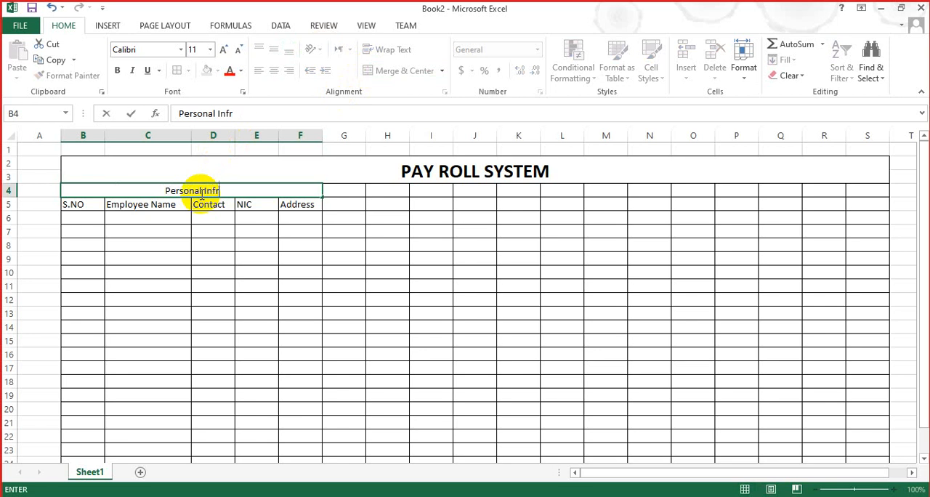
text(ormatoon)
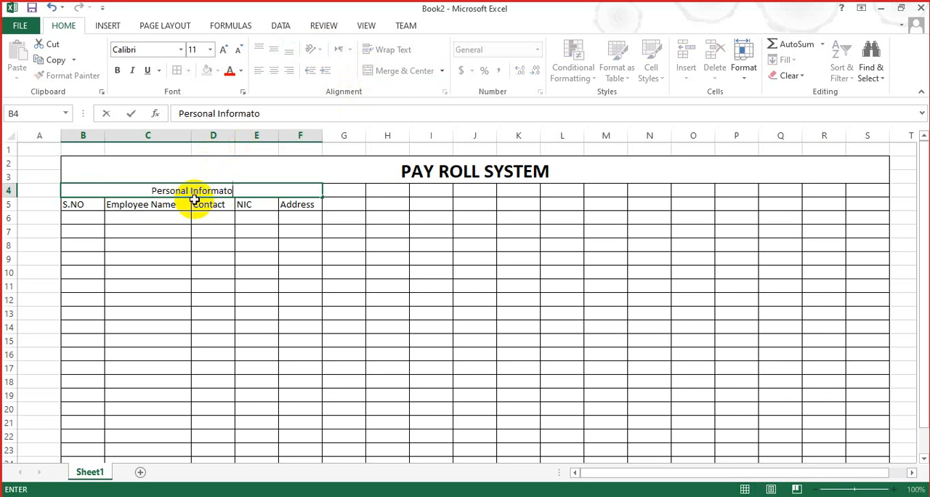
key(BackSpace)
key(BackSpace)
key(BackSpace)
text(ion)
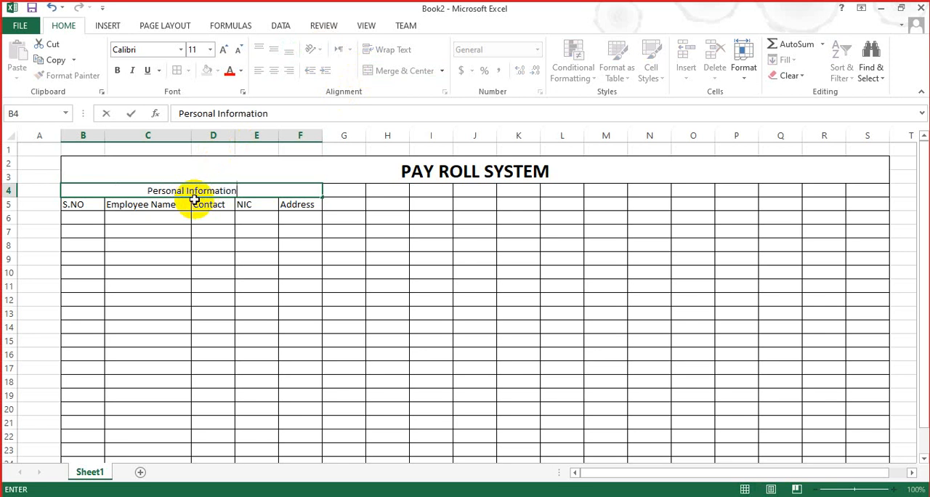
click(196, 272)
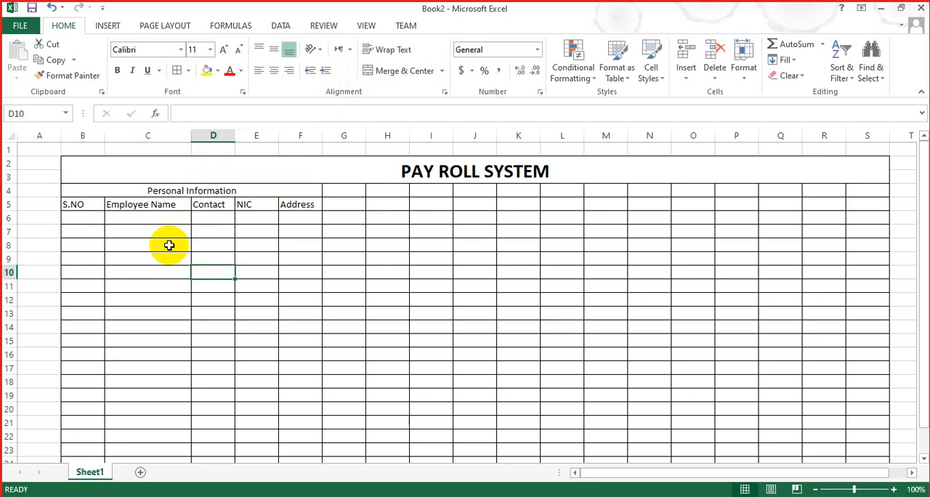
Step: Make the Personal Information heading and the column headings in B5:F5 bold
click(167, 191)
key(ctrl+b)
drag(80, 203, 285, 202)
key(ctrl+b)
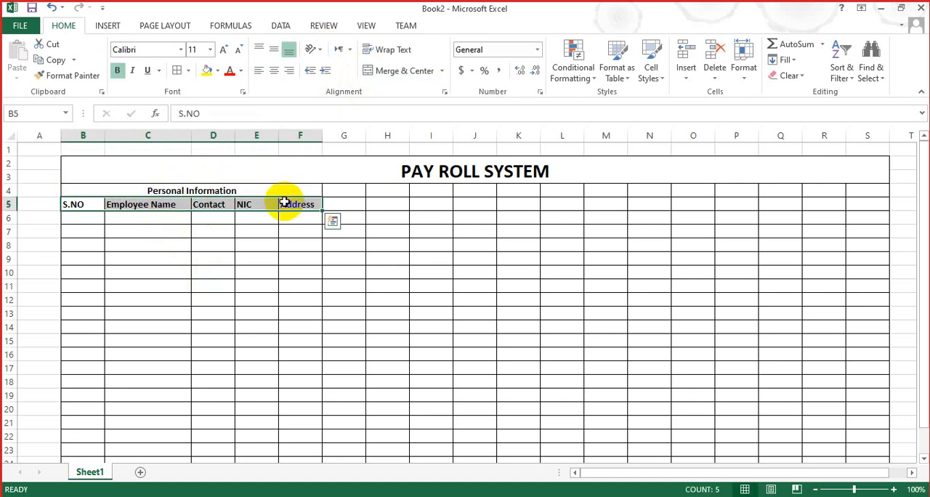
key(Right)
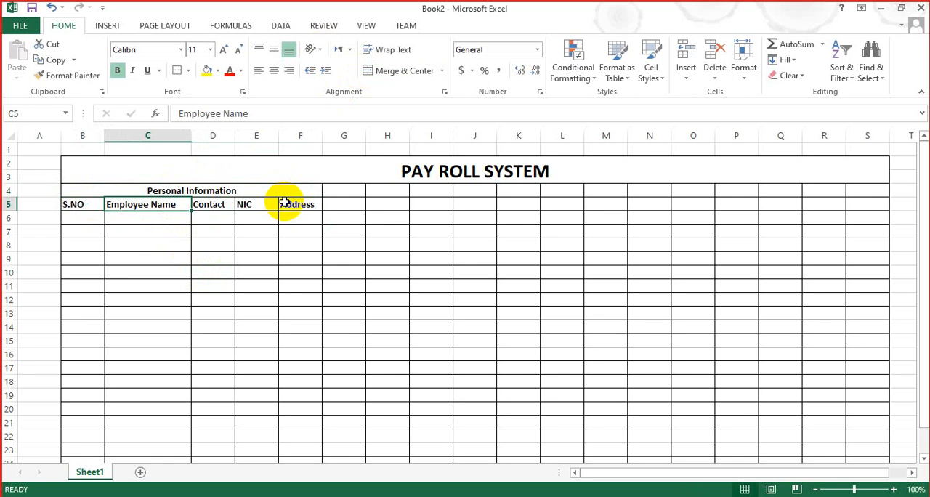
Step: Enter the column heading Basic Salary in G5, beside Address
click(346, 194)
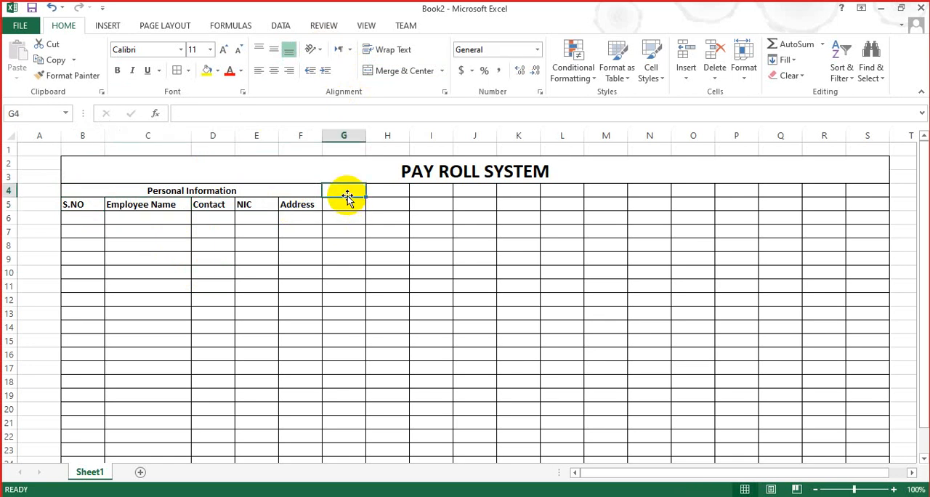
key(Down)
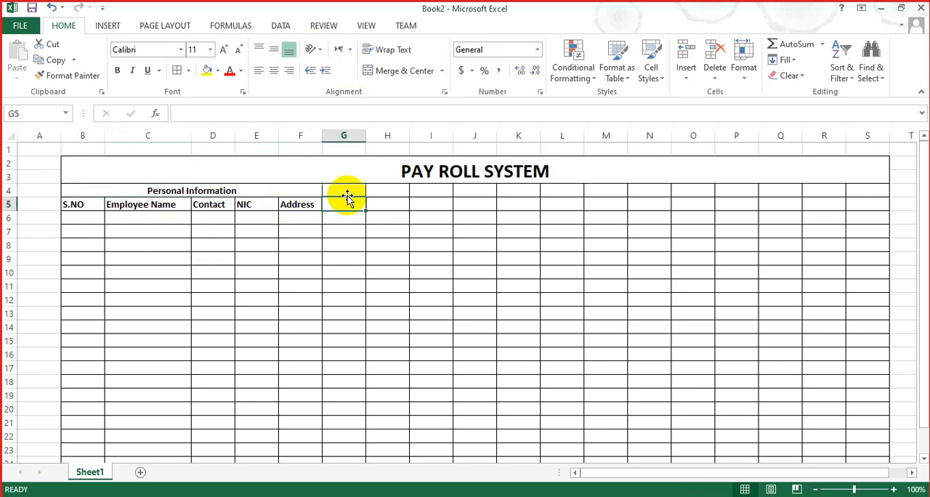
text(Sa)
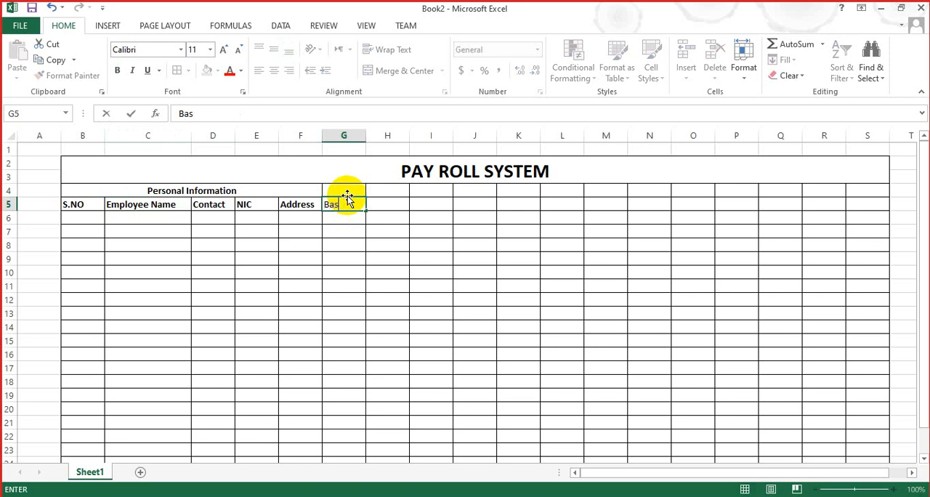
key(Escape)
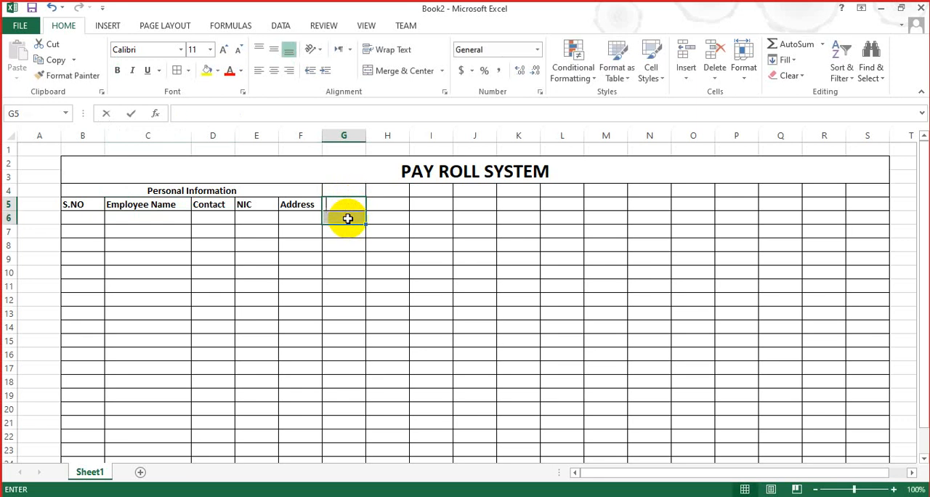
text(S)
key(BackSpace)
text(Basic)
key(Right)
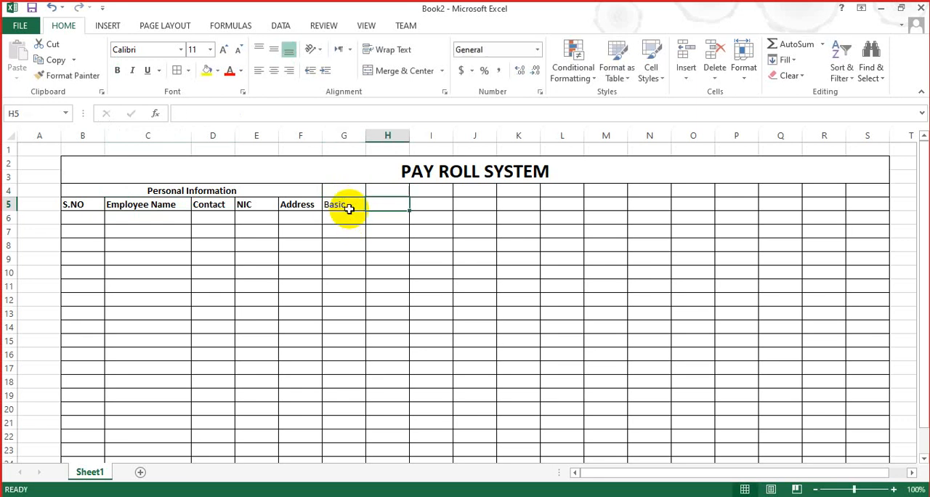
key(Left)
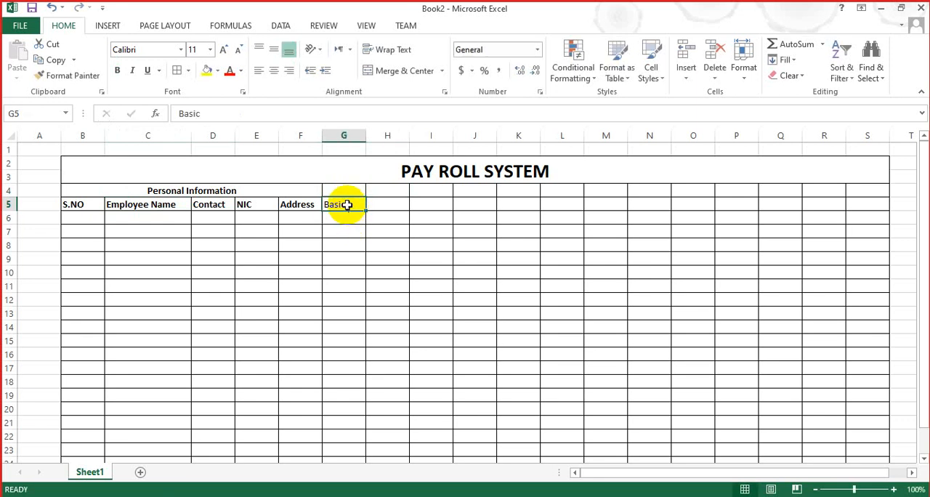
double_click(348, 204)
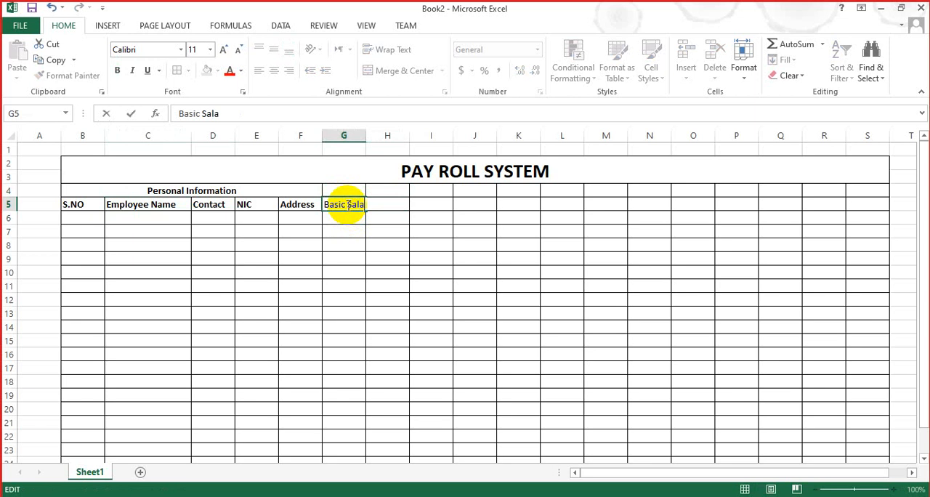
Step: Autofit column G to the Basic Salary heading and make that heading bold
click(362, 135)
double_click(366, 135)
click(409, 300)
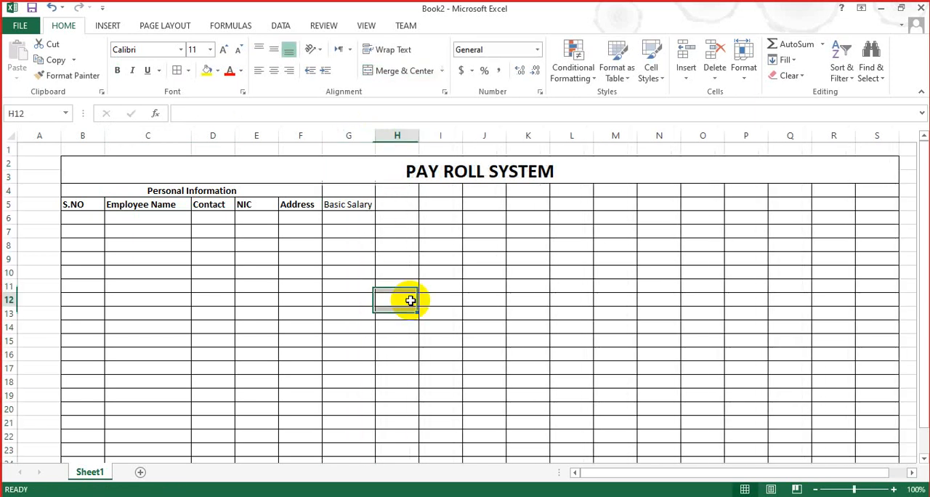
click(341, 205)
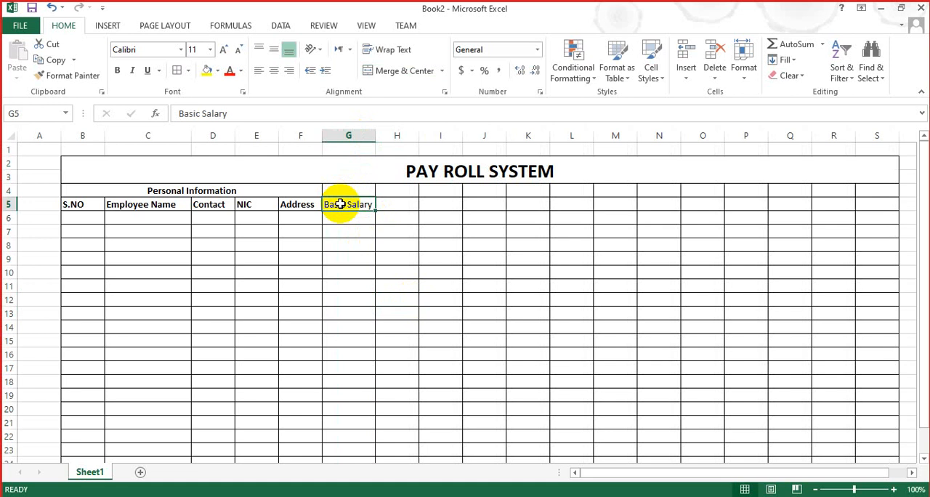
key(ctrl+b)
click(269, 244)
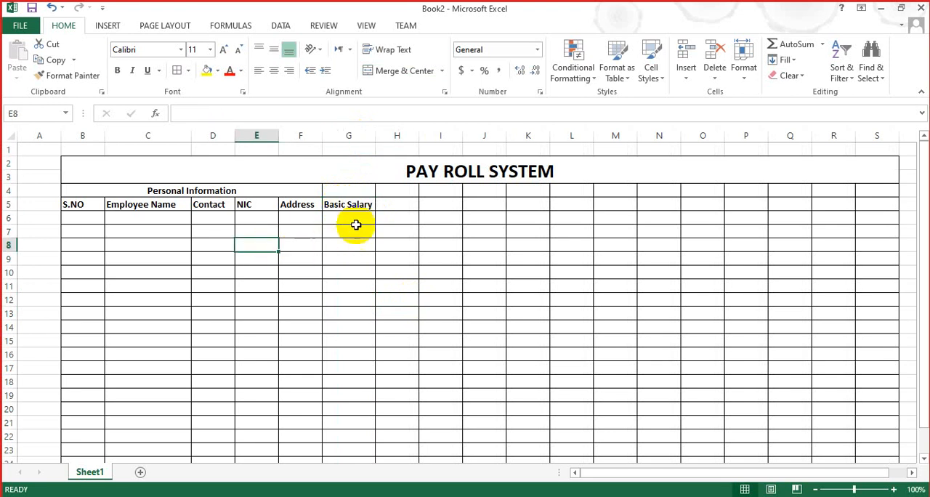
Step: Merge and center cells H4:K4 and enter the group heading Allowances there in bold
click(391, 195)
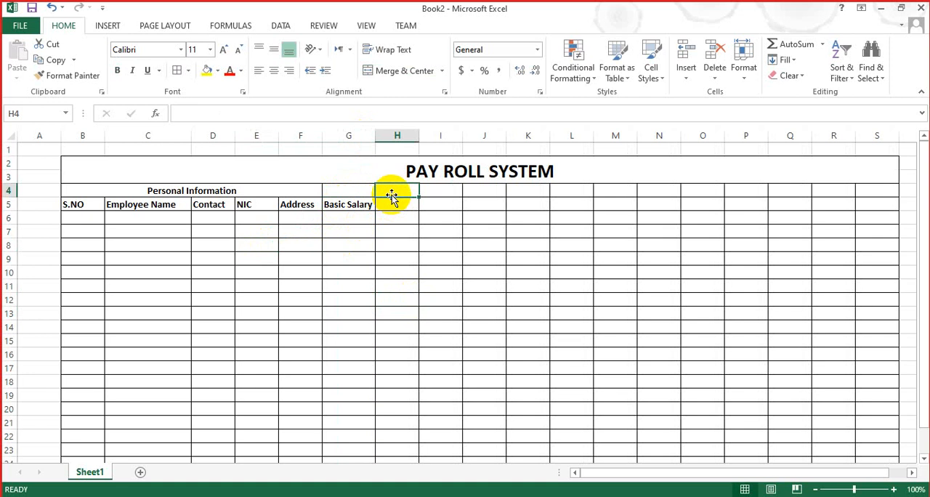
key(shift+Right)
key(shift+Right)
key(shift+Right)
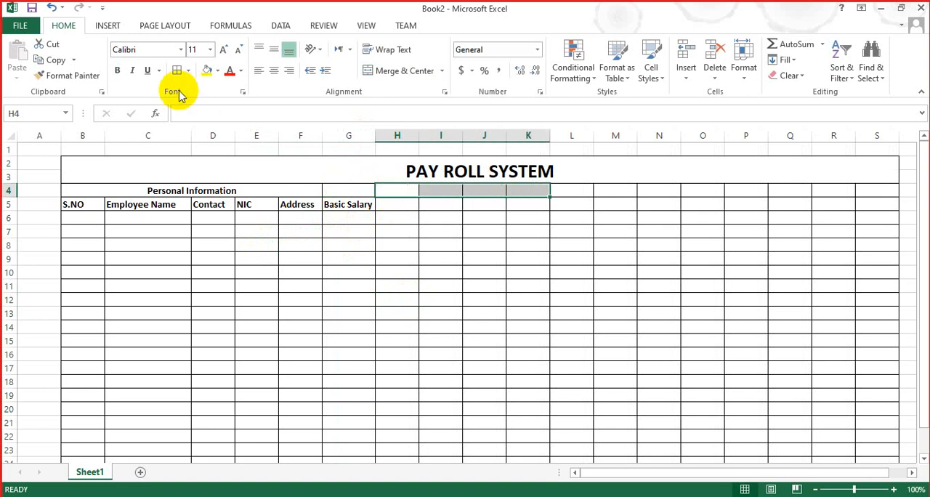
click(385, 73)
text(A)
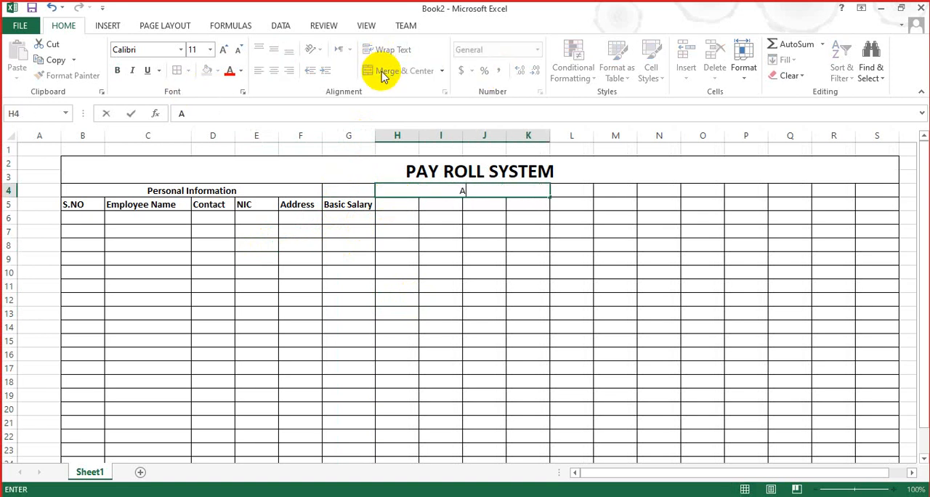
text(llowances)
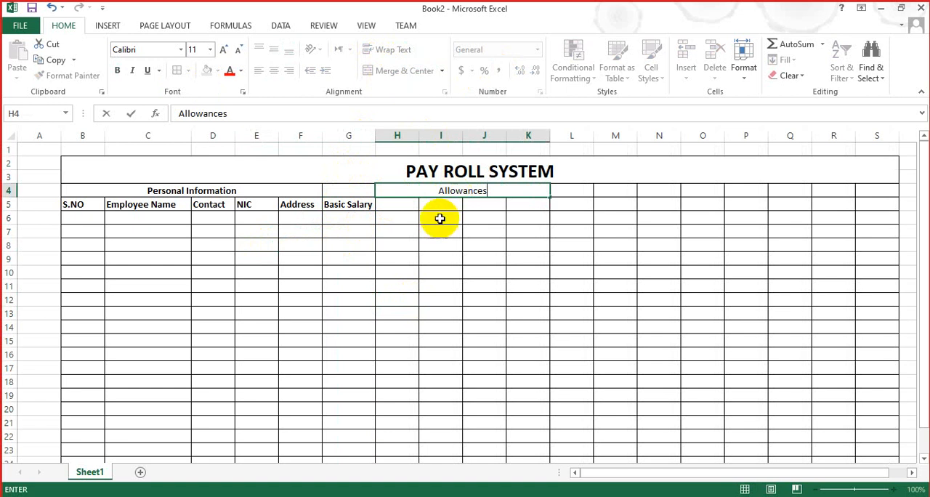
key(Return)
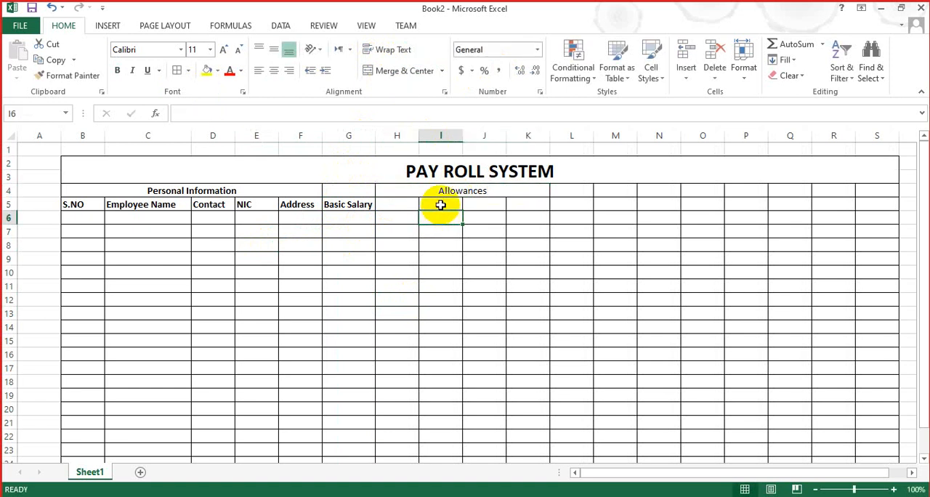
click(444, 190)
key(ctrl+b)
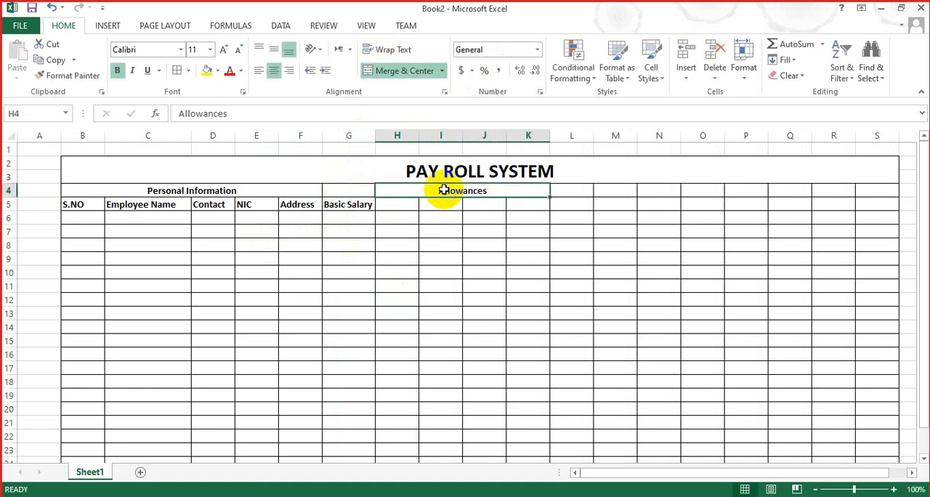
Step: Enter the column headings Medical in H5 and House Rent in I5, and autofit column I
click(405, 204)
text(Medical)
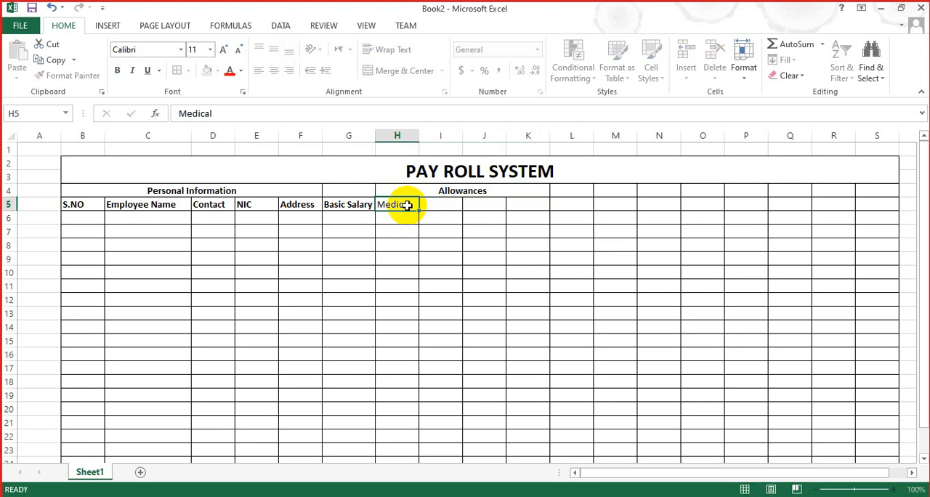
key(Tab)
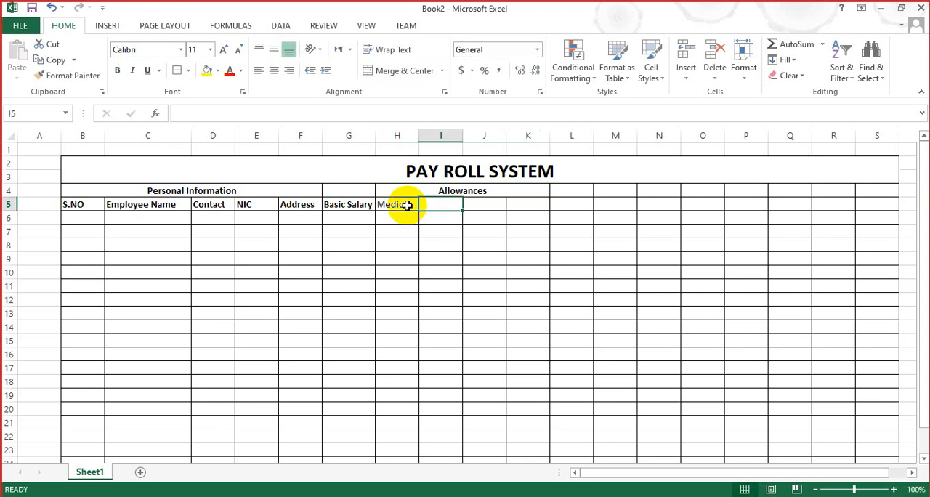
text(House Rent)
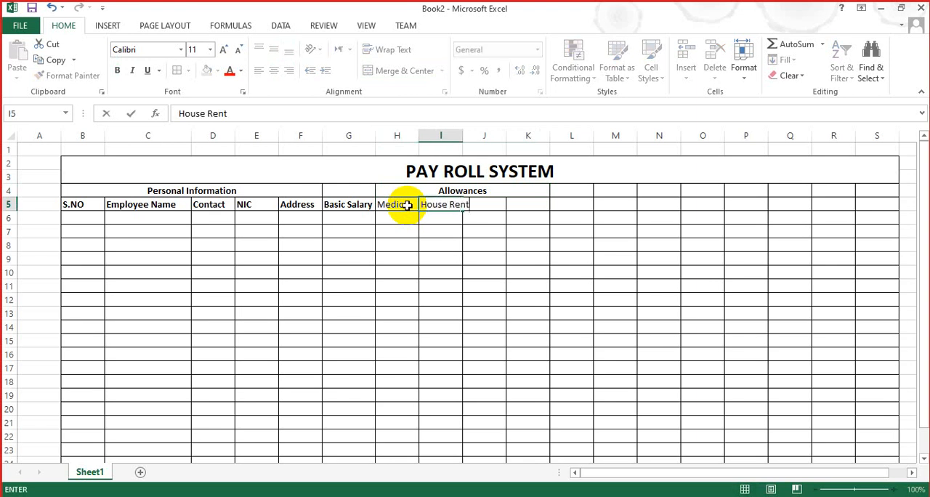
click(398, 340)
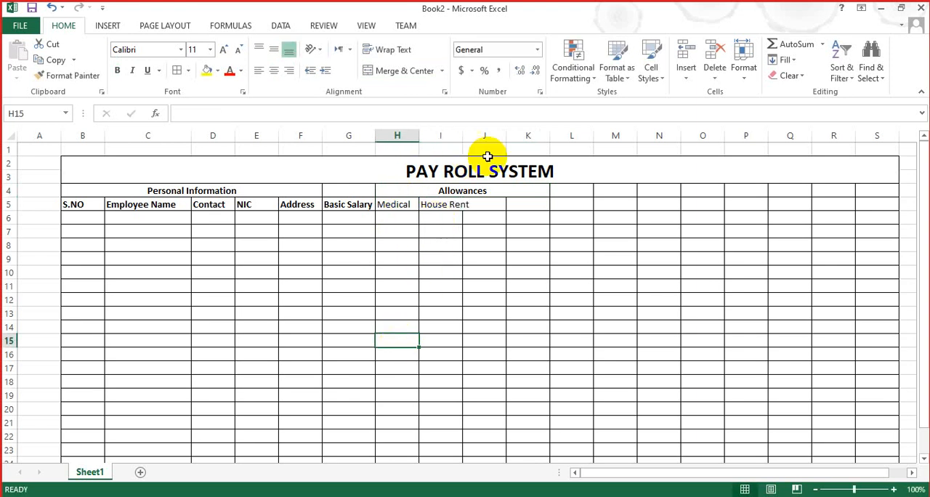
click(459, 138)
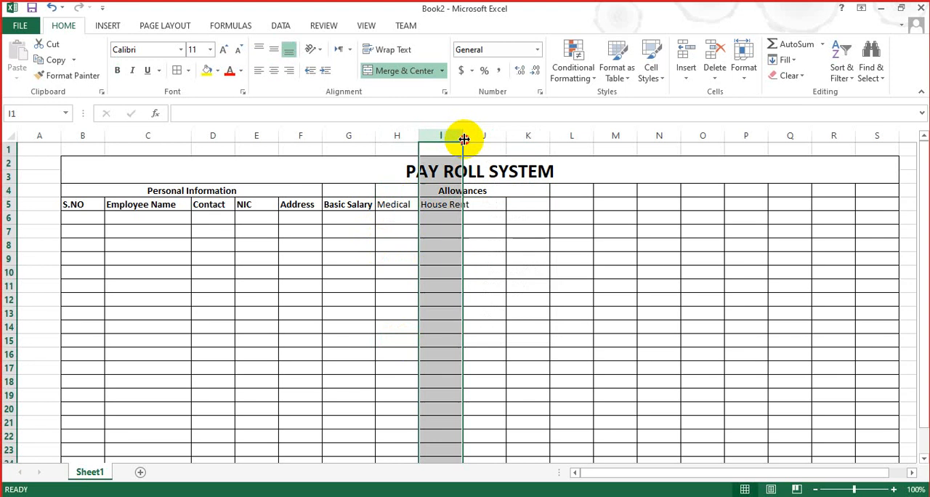
double_click(464, 139)
Step: Insert a comment containing "o" on the empty cell J5, beside House Rent
click(494, 206)
right_click(494, 206)
key(m)
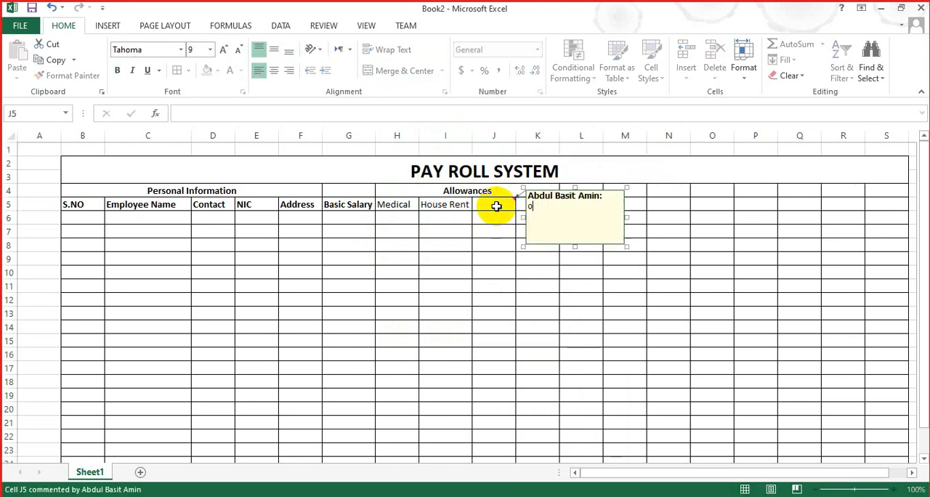
click(473, 263)
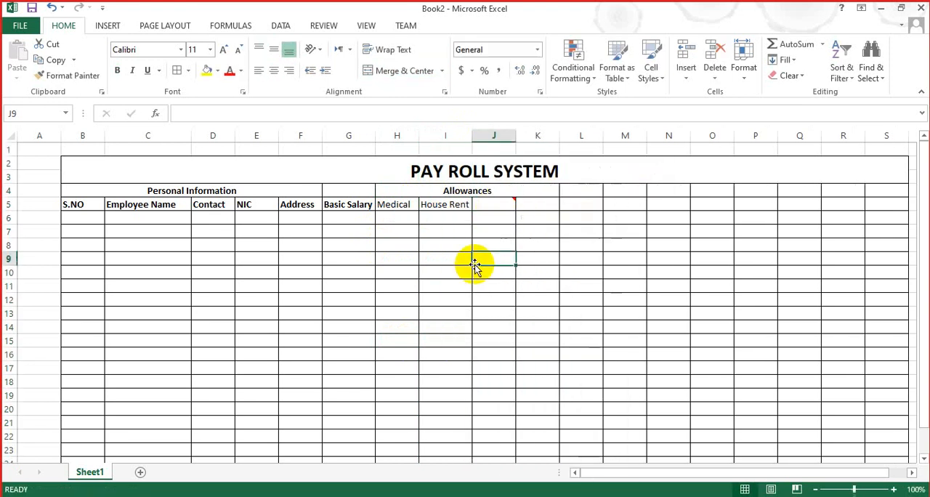
Step: Enter the column headings Mobile in J5 and Transport in K5 under Allowances
click(486, 203)
text(Mobile)
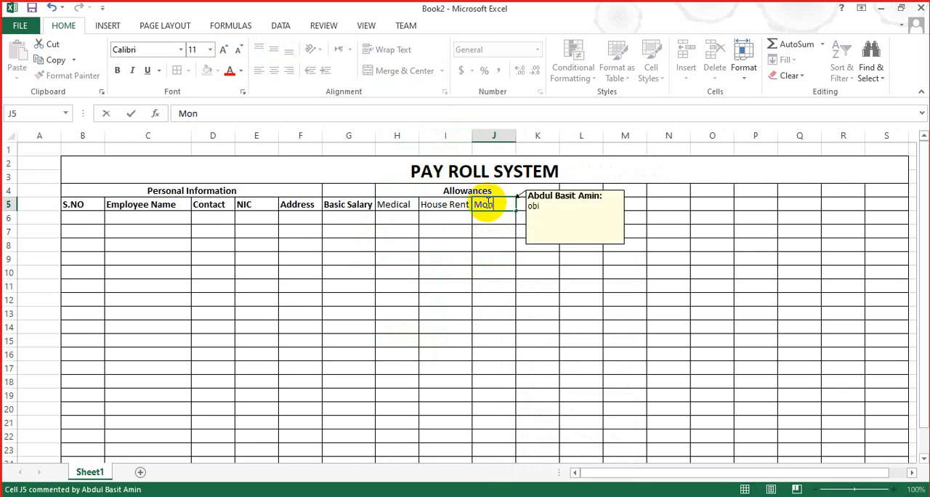
click(446, 326)
click(535, 192)
click(527, 211)
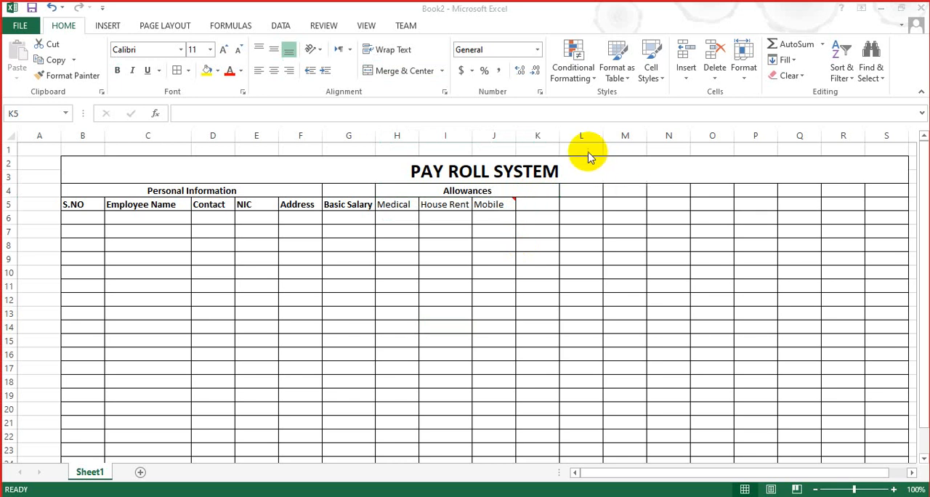
text(Transport)
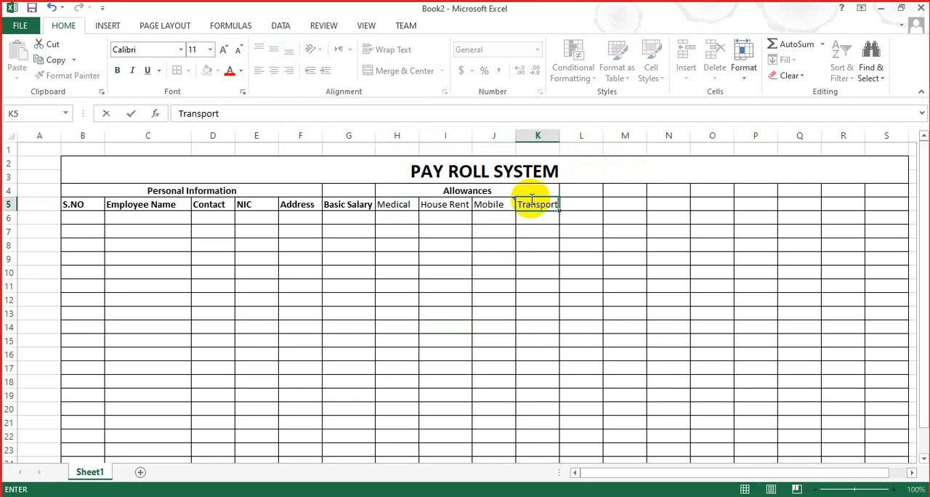
click(507, 285)
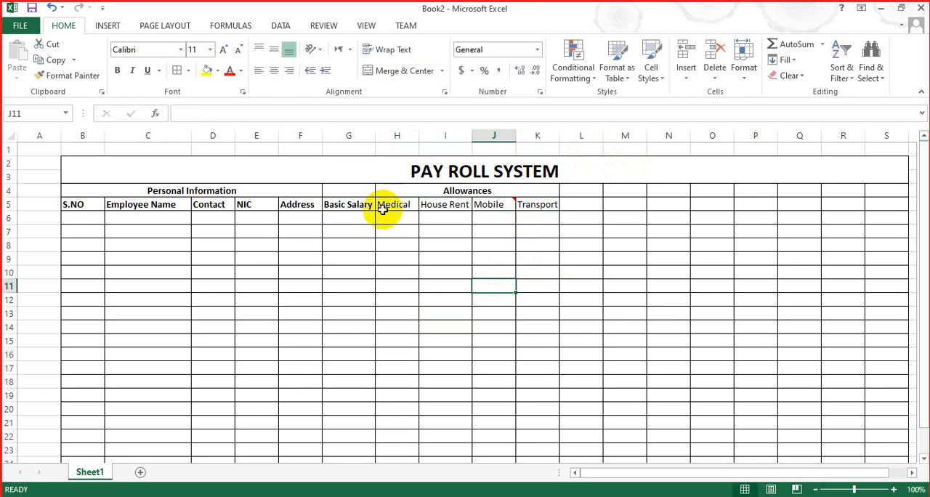
Step: Make the four allowance column headings in H5:K5 bold
drag(382, 208, 525, 205)
key(ctrl+b)
click(540, 274)
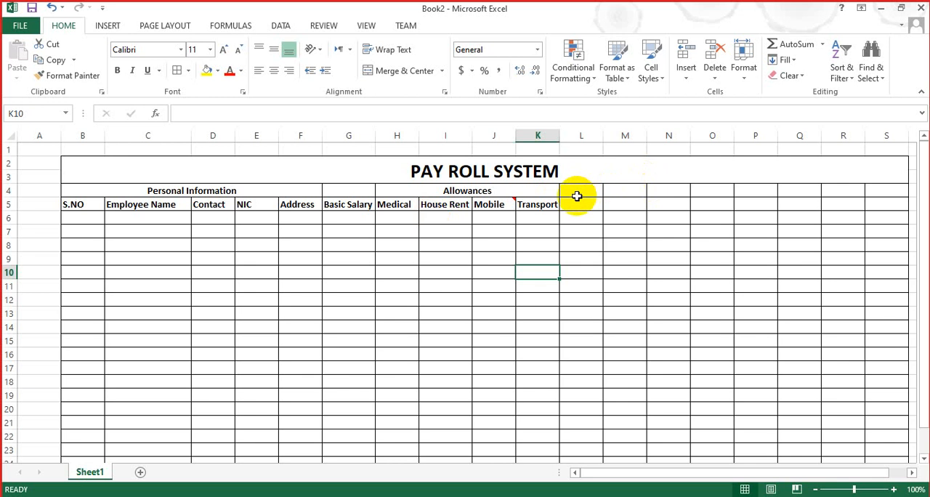
Step: Enter the column heading Gross Salary in L5 and widen column L to fit it
click(574, 200)
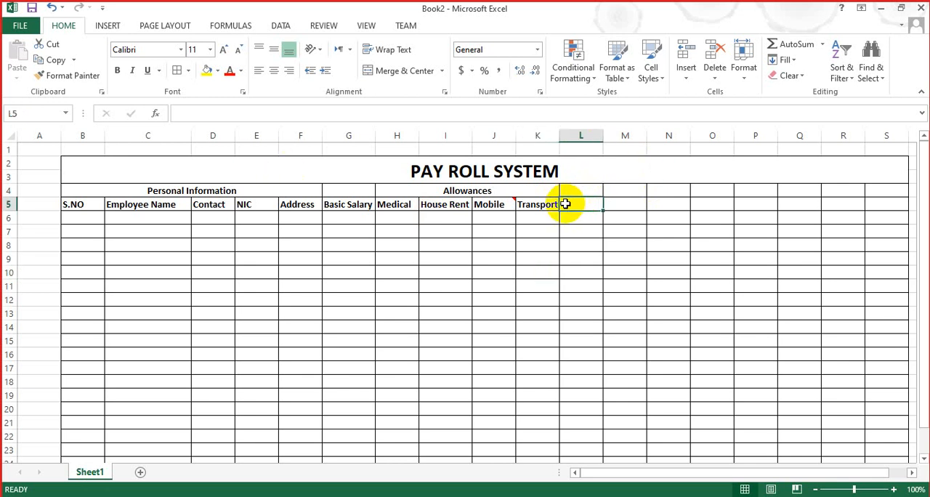
text(Gross Salary)
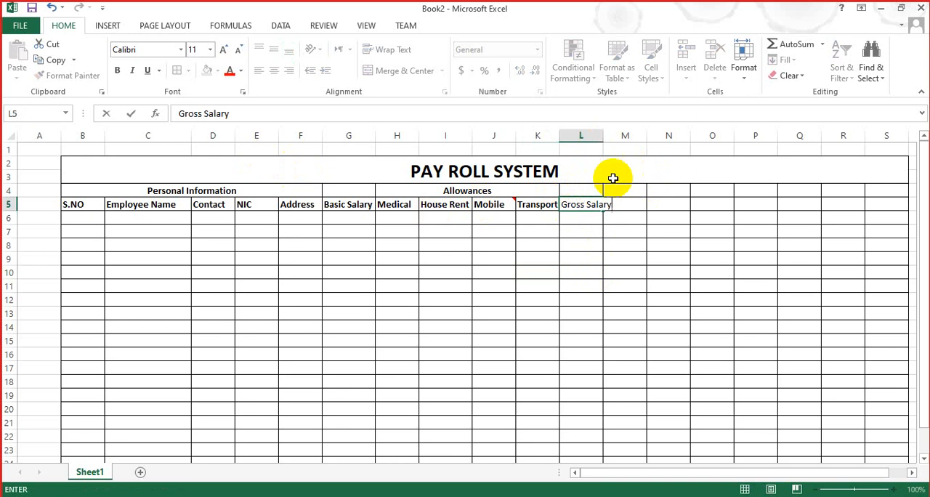
click(596, 137)
drag(601, 137, 637, 145)
right_click(578, 266)
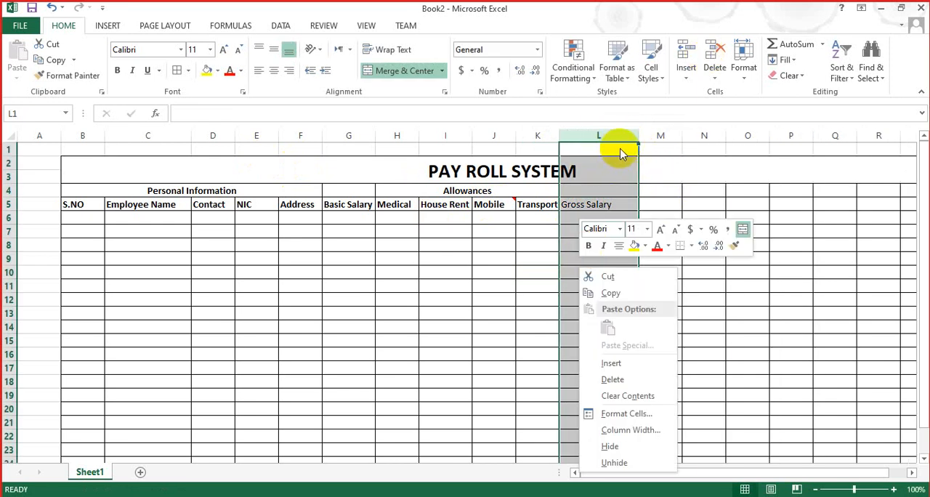
click(637, 135)
drag(638, 135, 619, 135)
click(574, 270)
Step: Make the Gross Salary heading in L5 bold
click(578, 206)
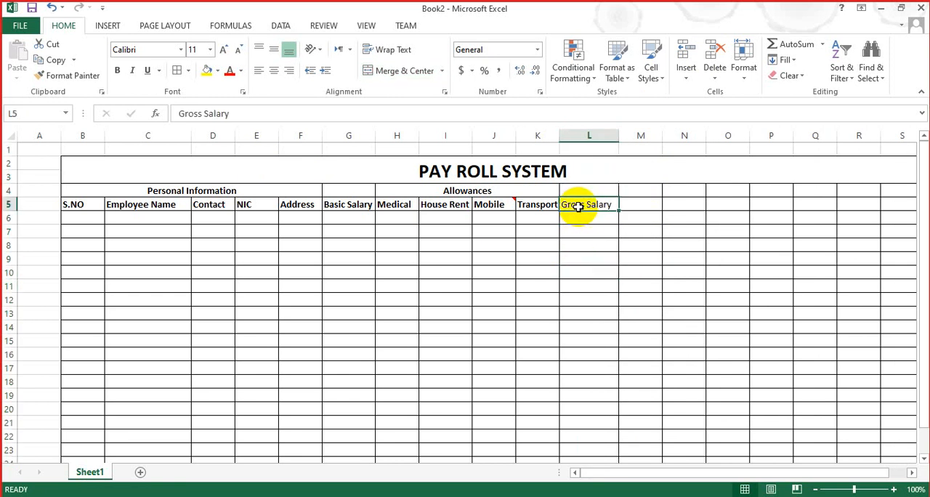
key(ctrl+b)
right_click(629, 226)
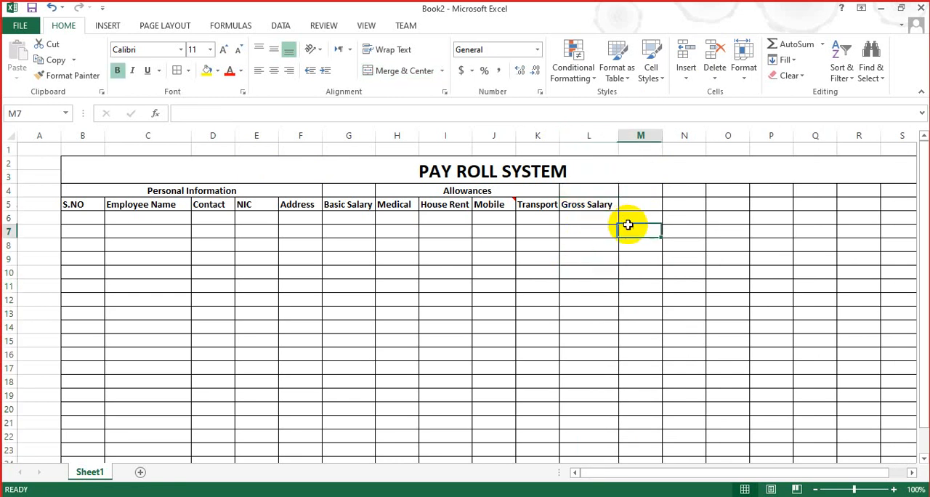
click(593, 290)
Step: Merge and center cells M4:O4 and enter the group heading Total Deduction
click(641, 190)
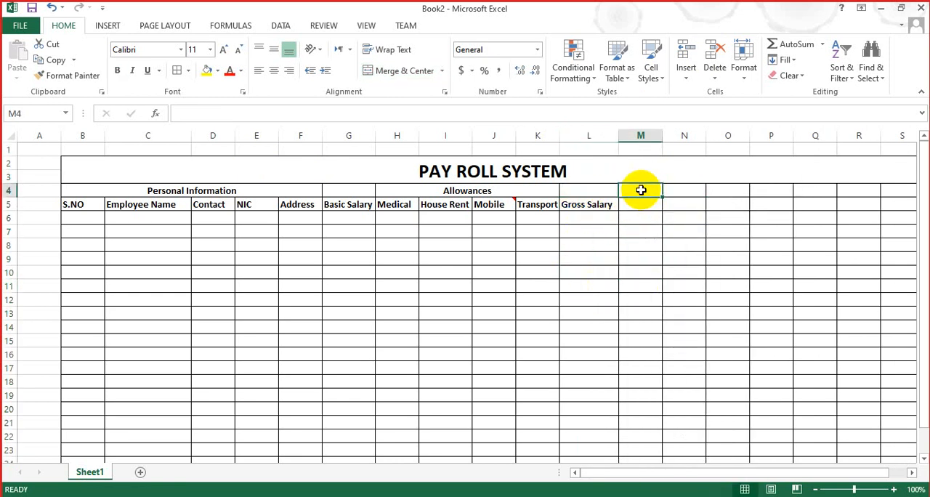
key(shift+Right)
key(shift+Right)
key(shift+Right)
key(shift+Left)
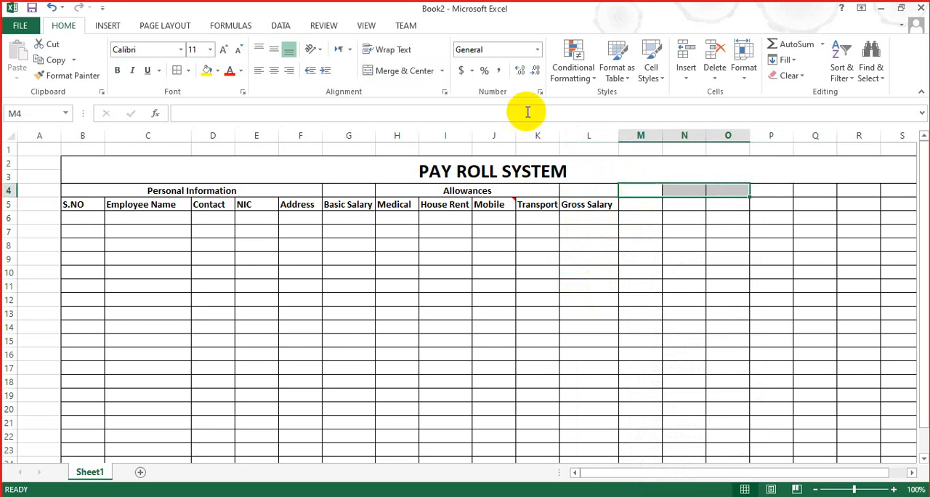
click(386, 71)
text(Tot)
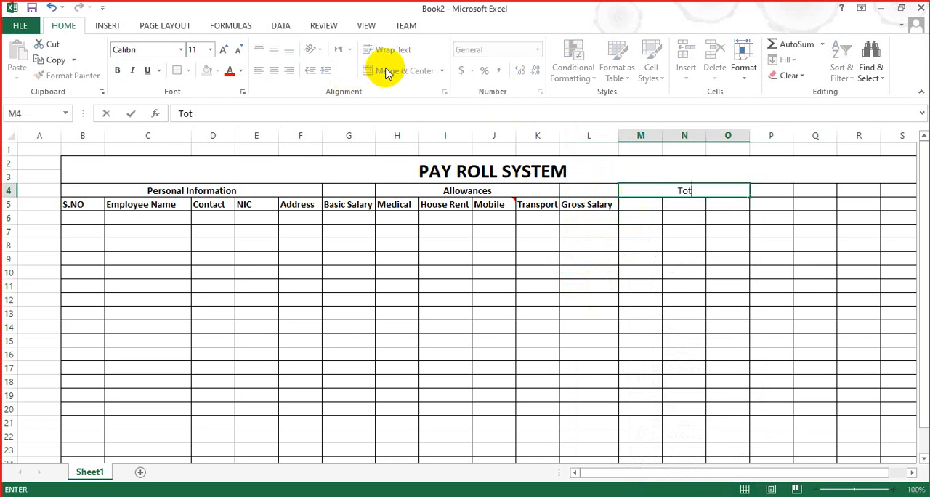
text(al Deduction)
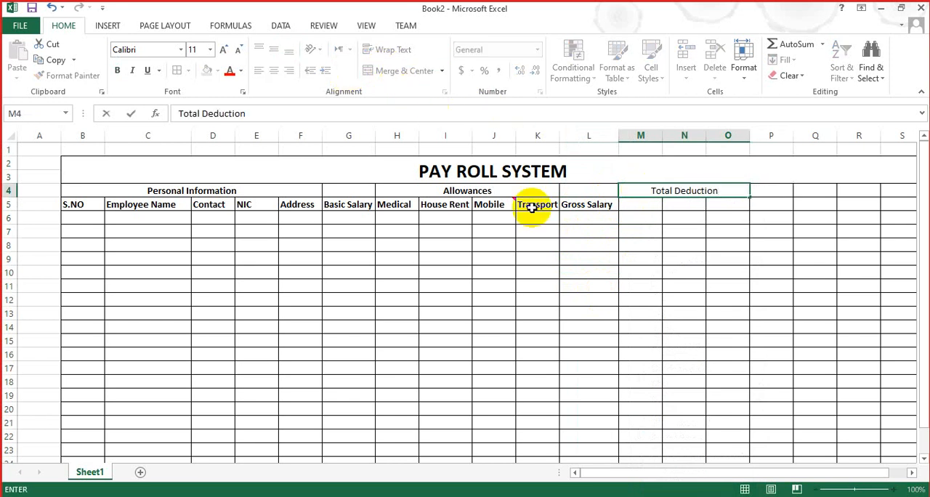
click(650, 245)
Step: Make the Total Deduction group heading bold
right_click(650, 245)
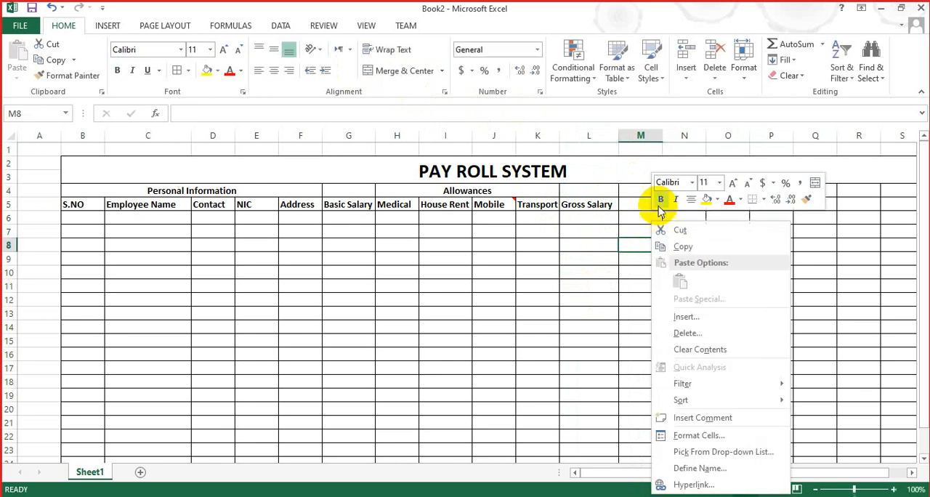
key(Escape)
click(631, 186)
key(ctrl+b)
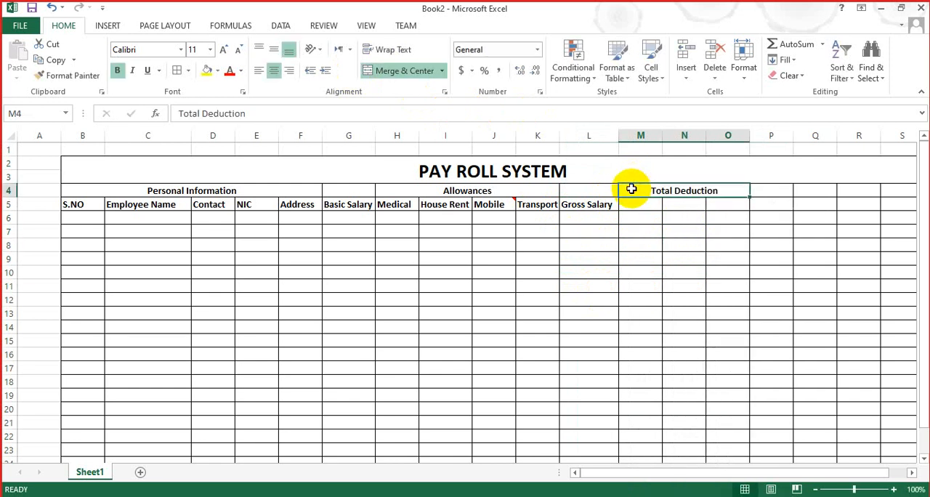
Step: Enter the column heading Govt Tax 3% in M5, under Total Deduction
click(633, 204)
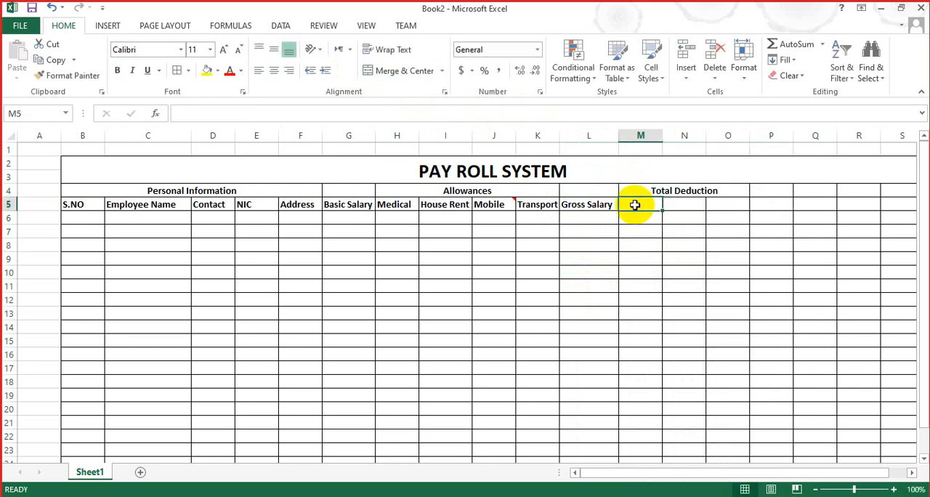
text(Govt)
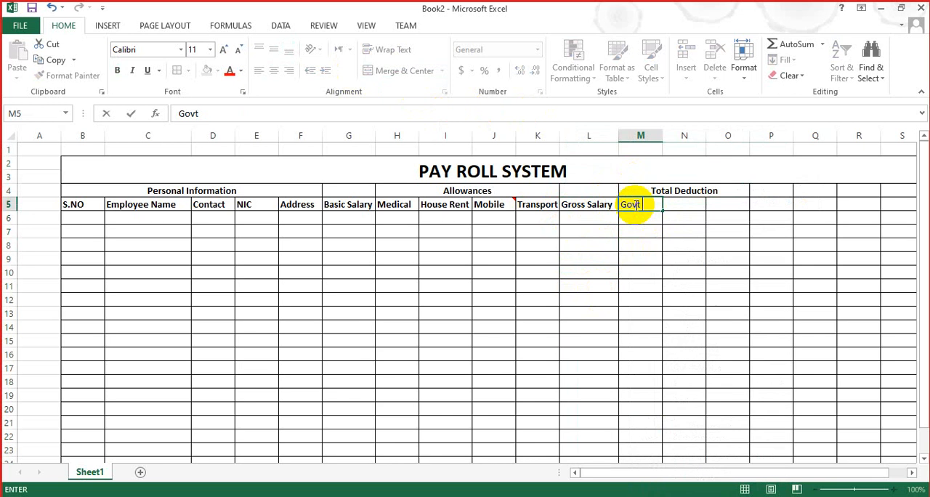
text( T)
right_click(637, 206)
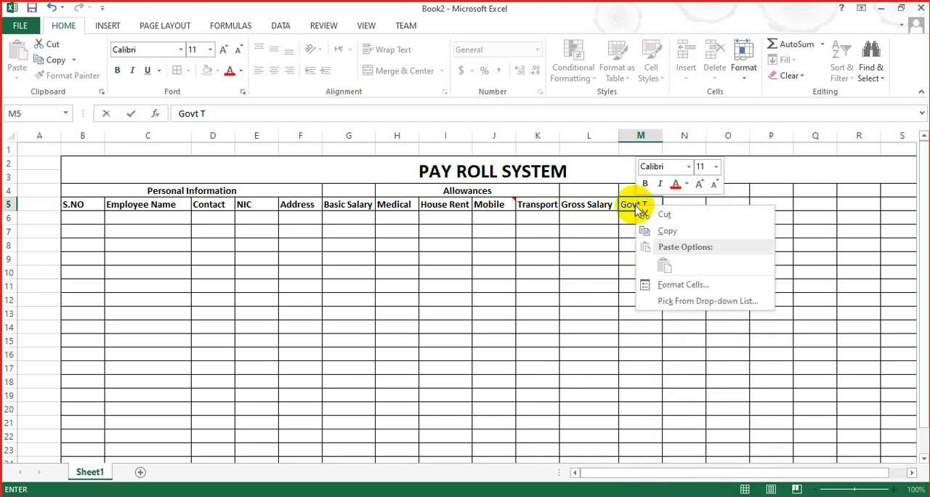
key(Escape)
text(ax 3%)
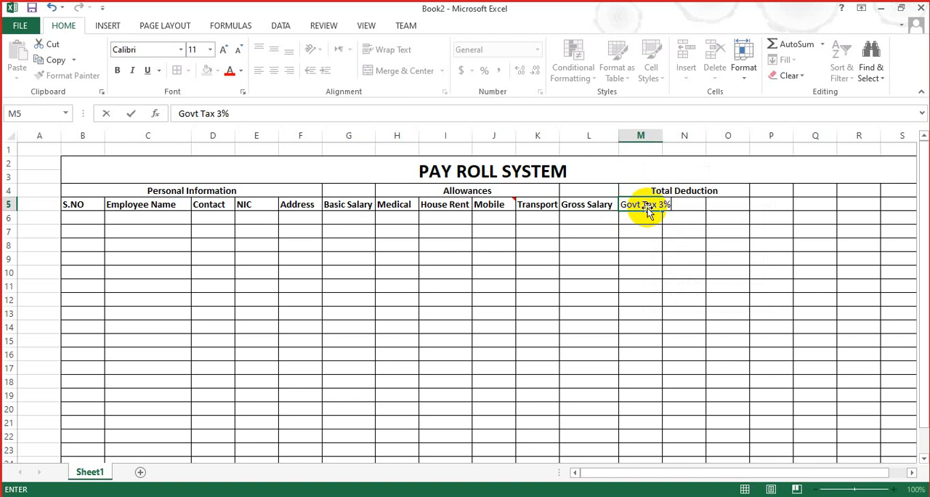
Step: Widen column M to fit the Govt Tax 3% heading and make that heading bold
click(657, 136)
drag(662, 137, 674, 137)
click(691, 204)
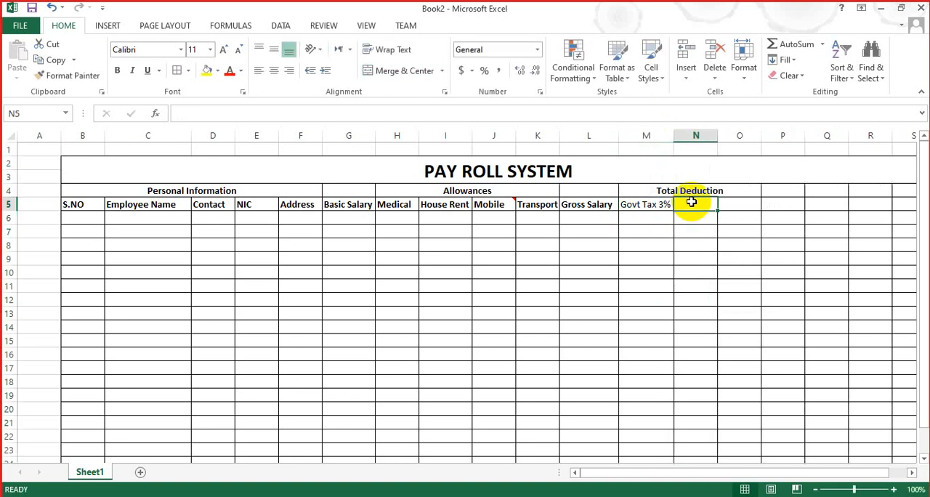
click(652, 203)
key(ctrl+b)
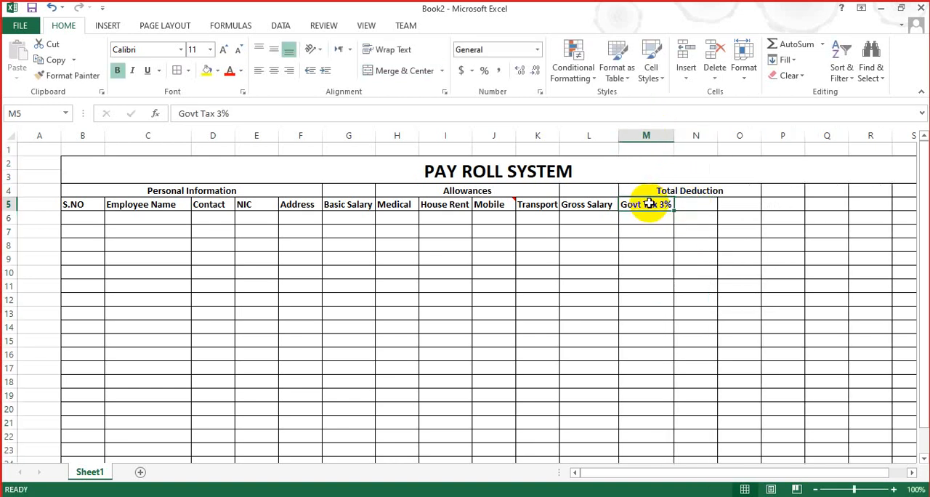
Step: Enter the column heading Insurrance 5% in N5, under Total Deduction
key(Tab)
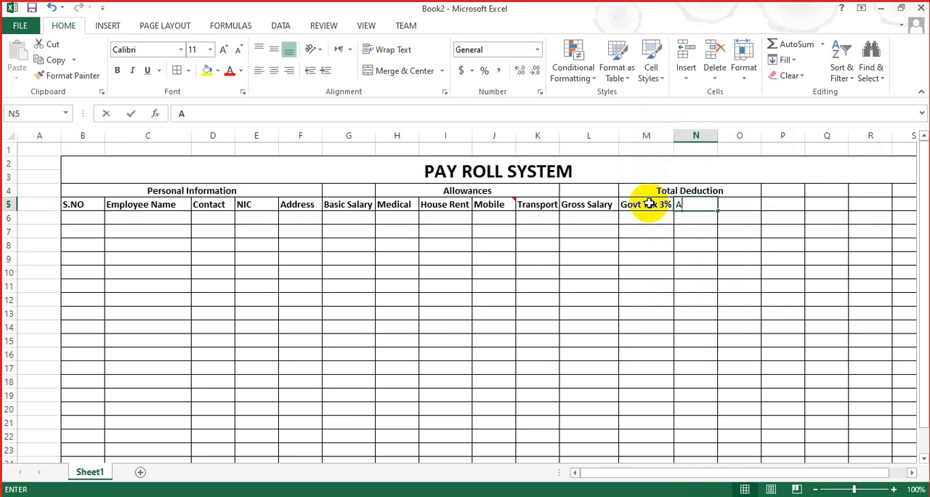
key(BackSpace)
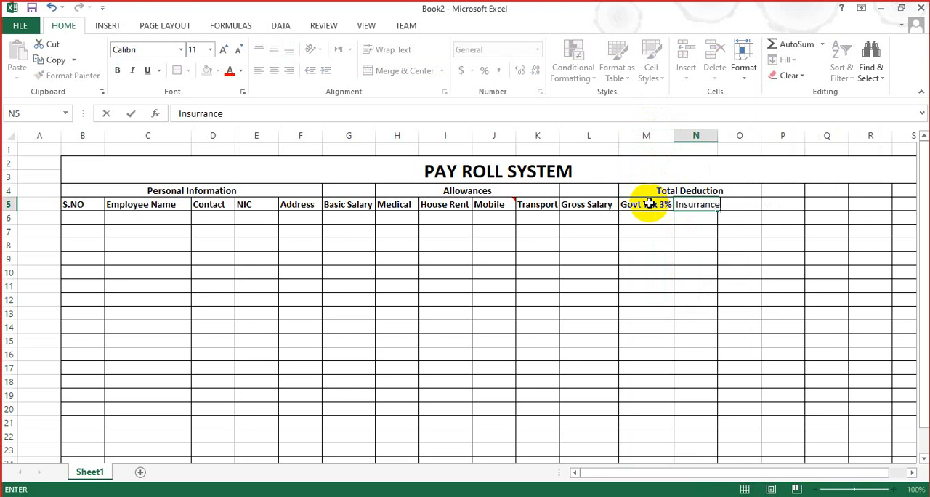
click(725, 135)
drag(719, 132, 724, 131)
double_click(703, 205)
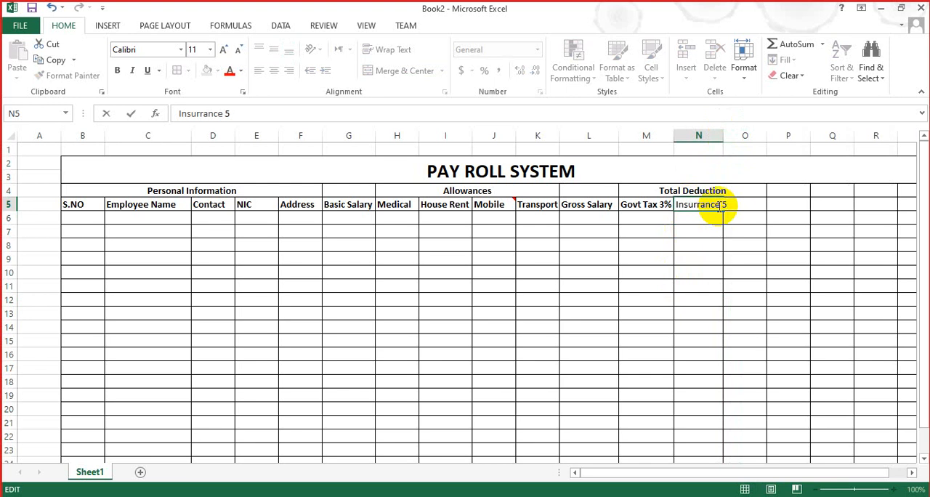
click(692, 242)
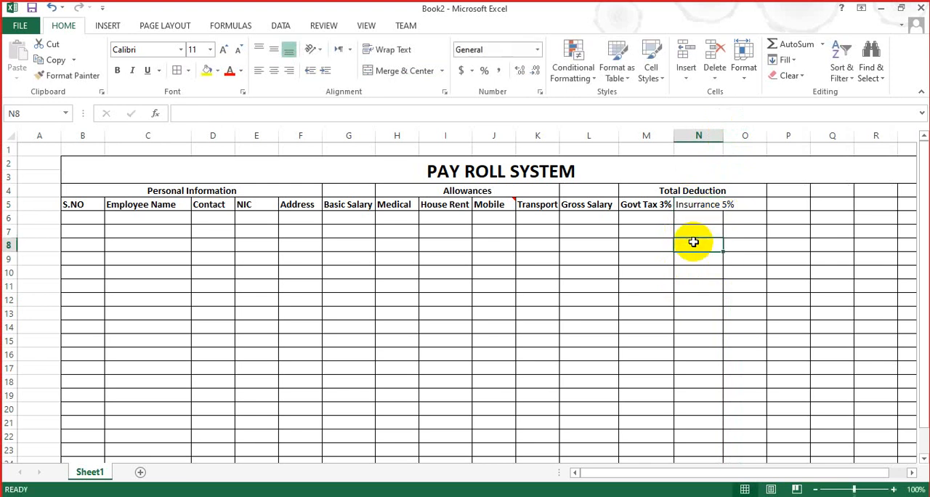
Step: Make the Insurrance 5% heading bold and fit column N to its width
click(689, 204)
key(shift+Right)
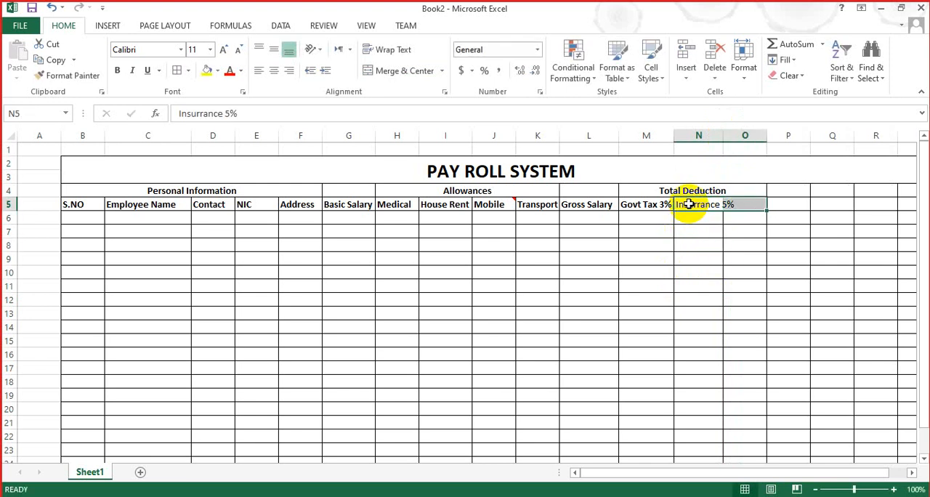
click(705, 256)
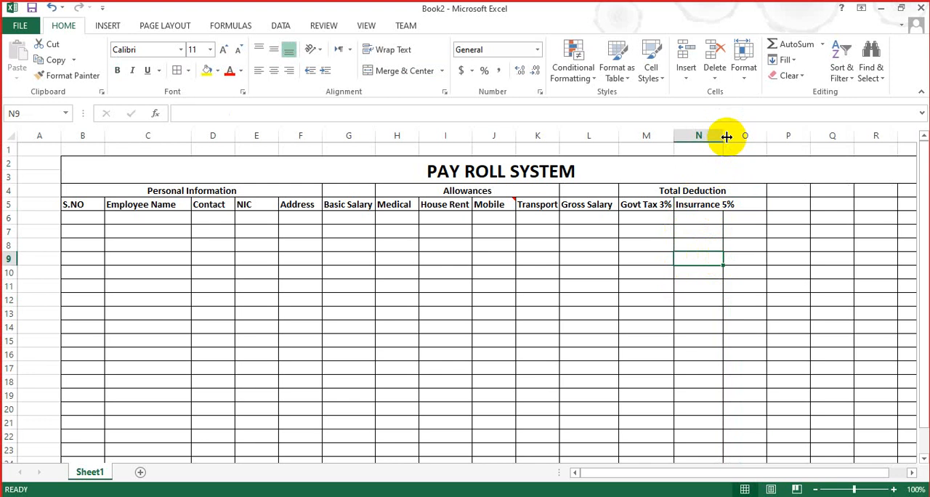
double_click(724, 135)
Step: Enter the column heading Absent in O5, under Total Deduction
click(758, 202)
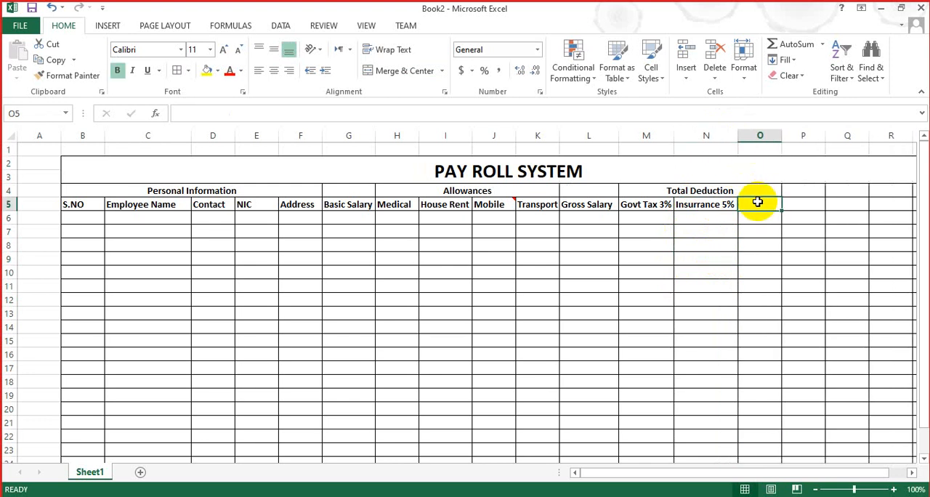
text(Absent)
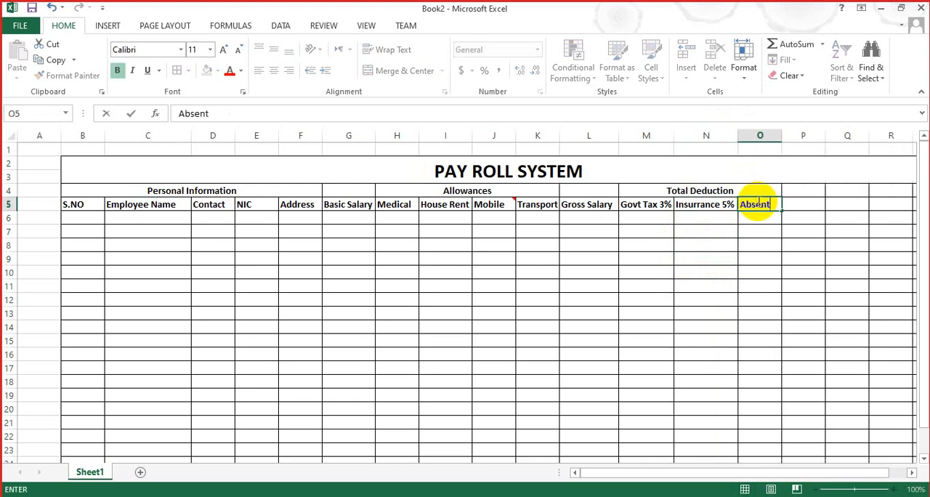
click(714, 283)
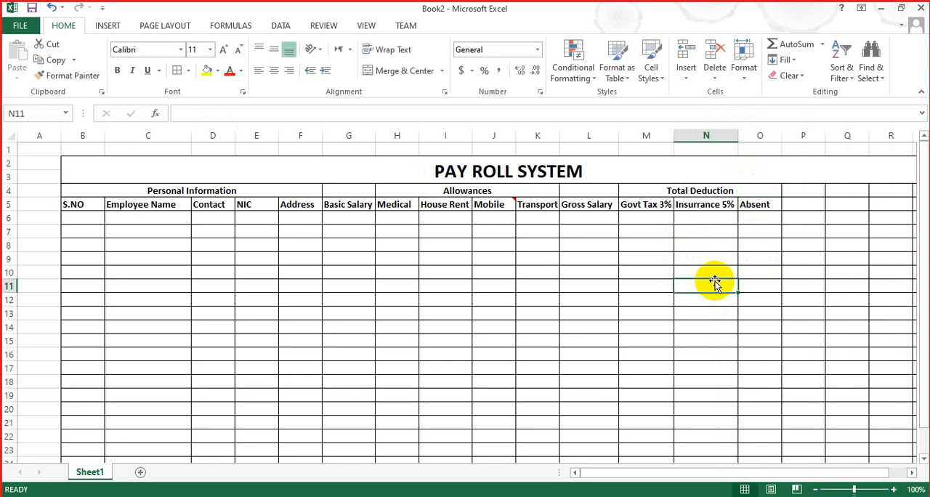
Step: Enter the heading Total Salary in P4, beside the Total Deduction group
click(804, 192)
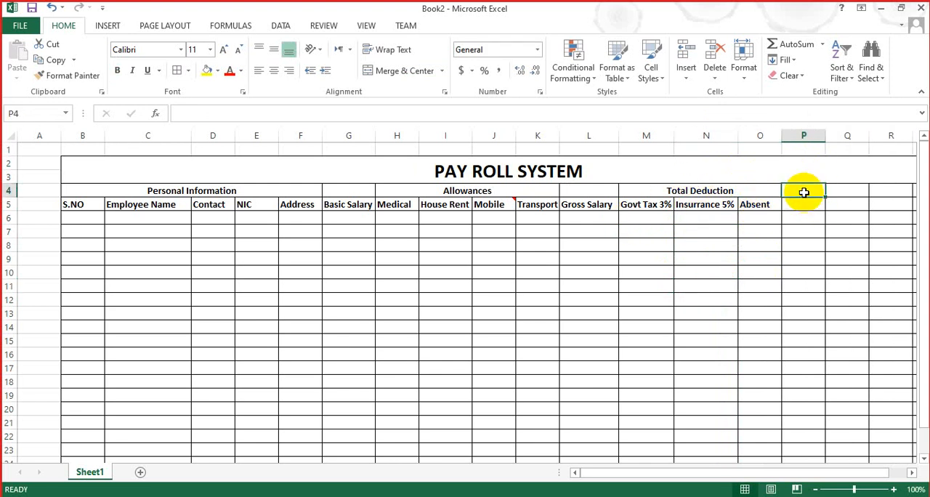
text(Total)
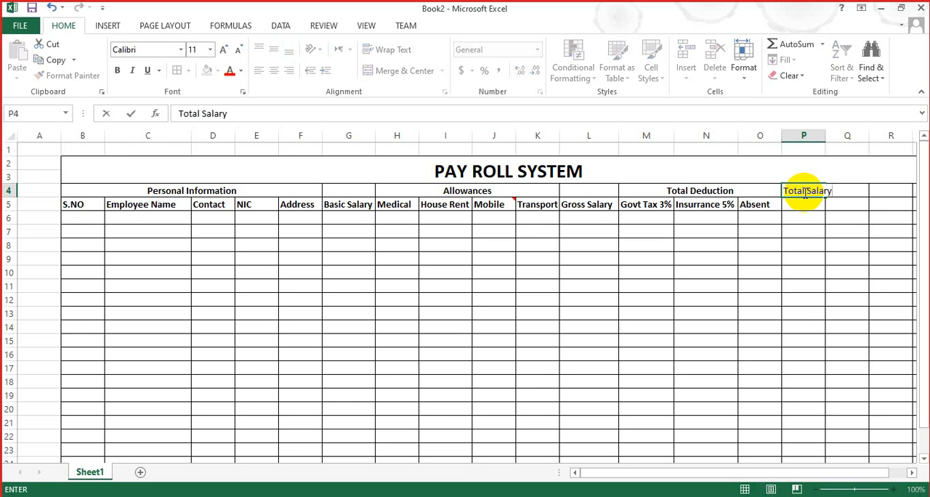
text( Salary)
click(763, 245)
Step: Make the Total Salary heading bold and widen column P to about twice a standard column's width
click(811, 186)
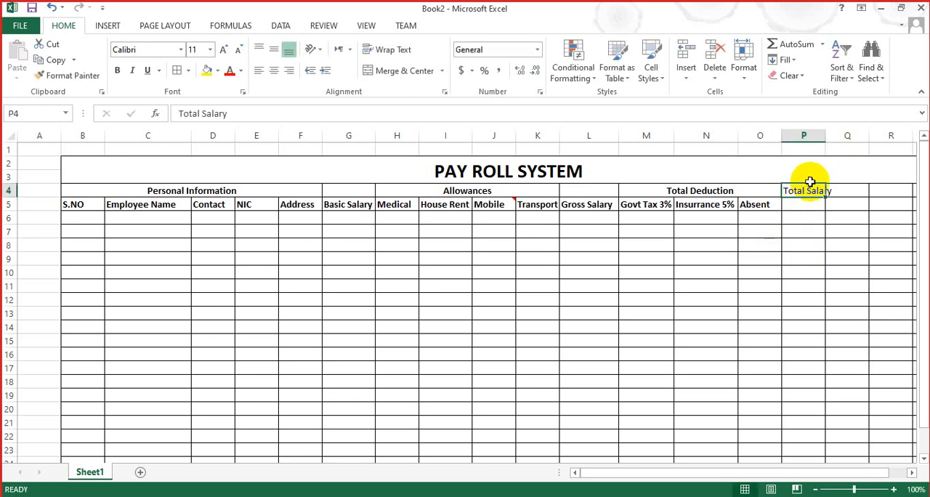
drag(825, 135, 830, 136)
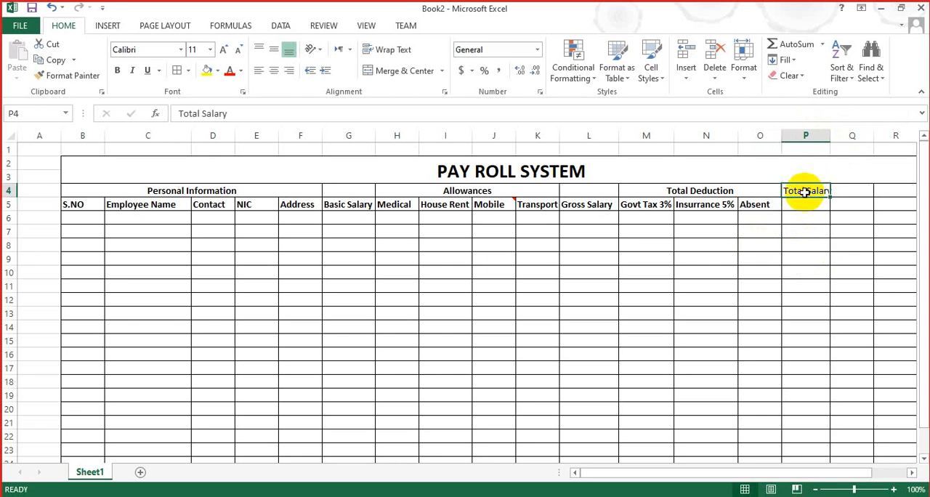
key(ctrl+b)
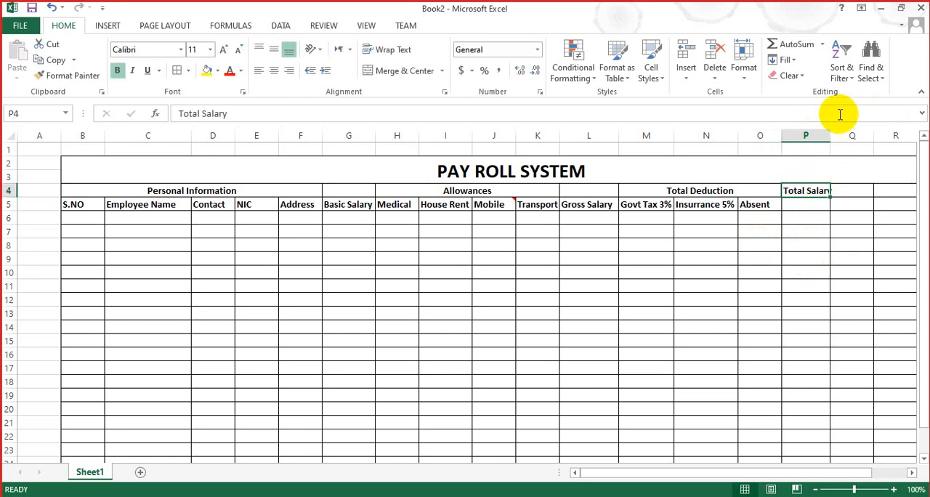
drag(830, 135, 871, 135)
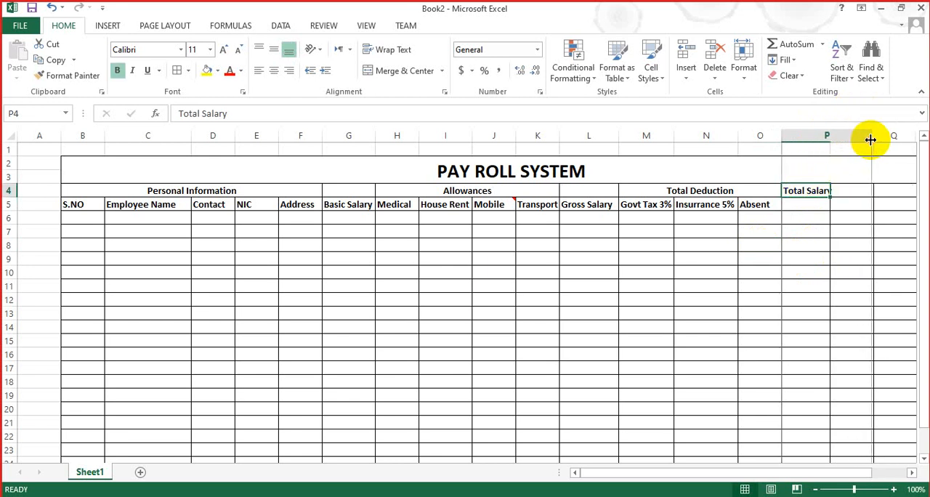
drag(884, 190, 889, 189)
key(shift+Left)
key(shift+Down)
key(shift+Down)
key(shift+Down)
key(shift+Down)
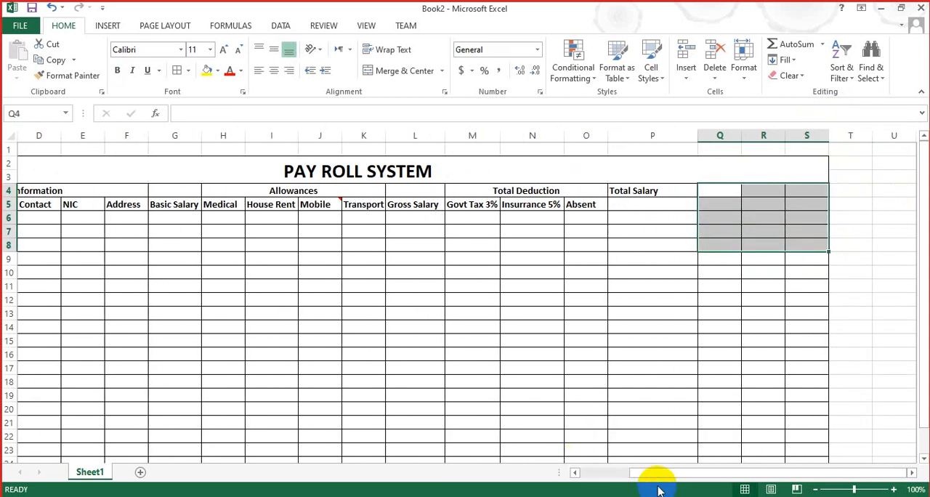
drag(656, 474, 581, 476)
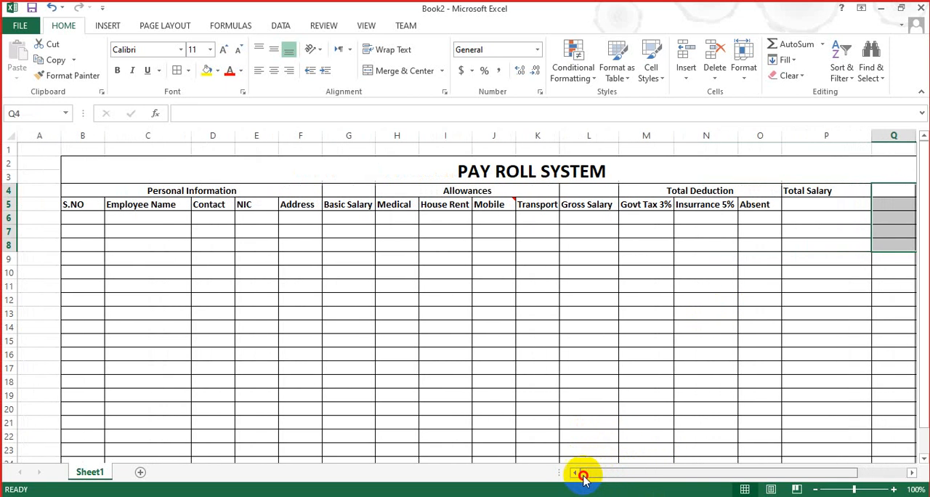
Step: Merge and center the Total Salary heading across P4:P5 and align it to the vertical middle
click(804, 189)
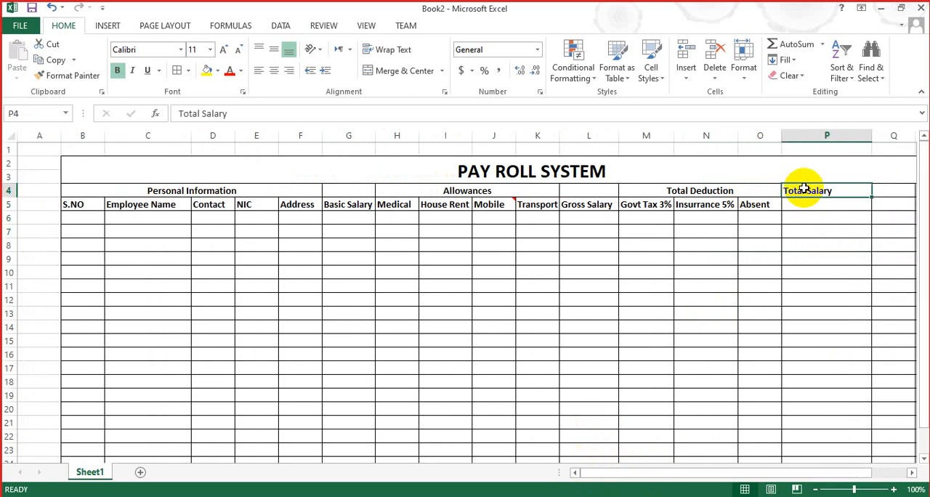
key(ctrl+c)
drag(809, 196, 807, 202)
click(407, 72)
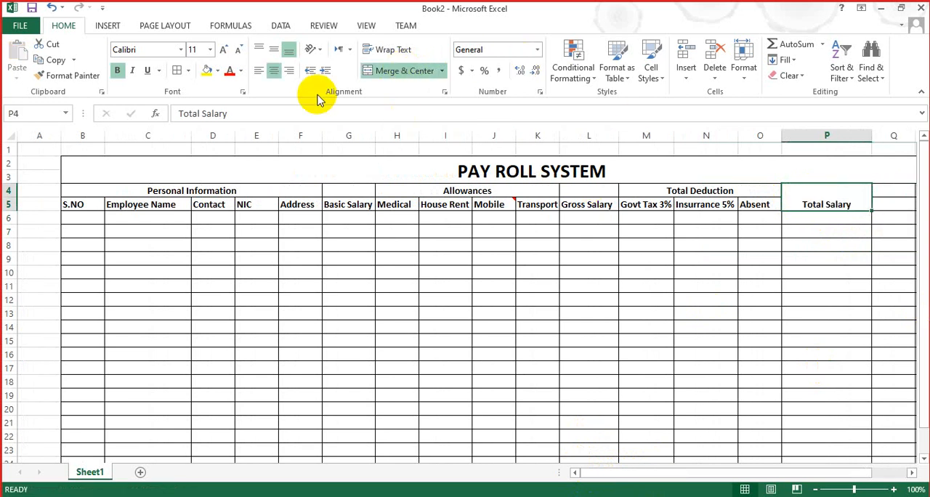
click(274, 50)
click(722, 274)
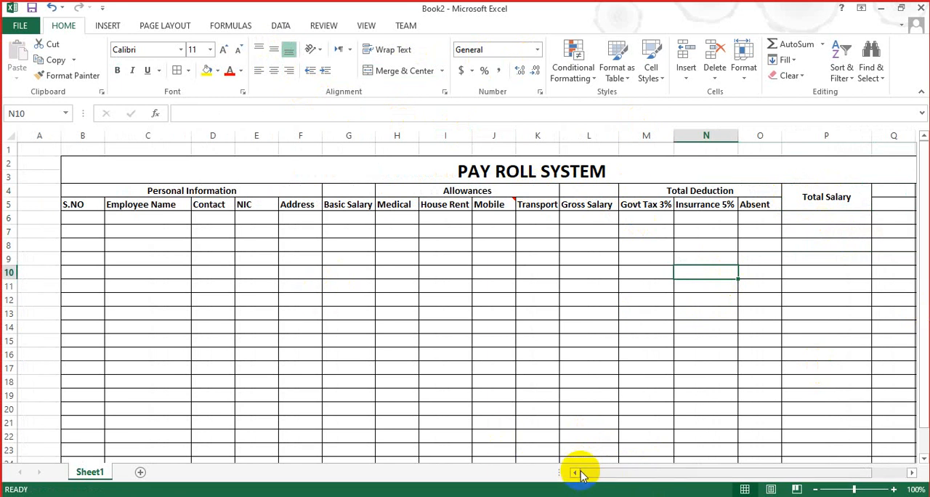
Step: Number the S.NO column from 1 to 20 in B6:B25 as a filled series
click(64, 220)
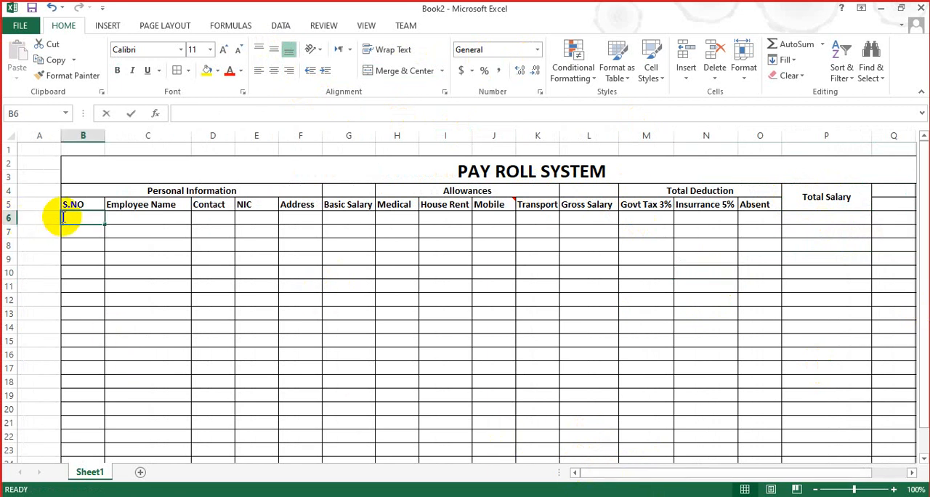
text(1)
key(Return)
click(81, 218)
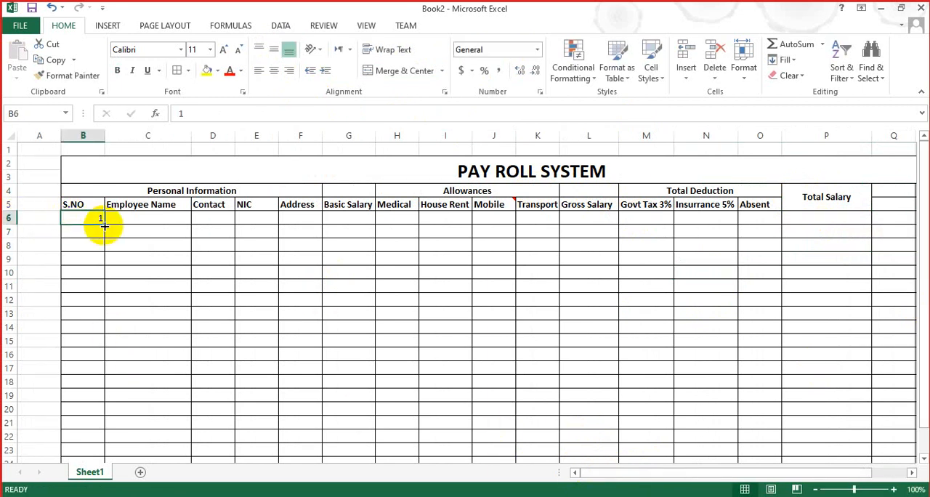
drag(104, 222, 81, 450)
click(113, 451)
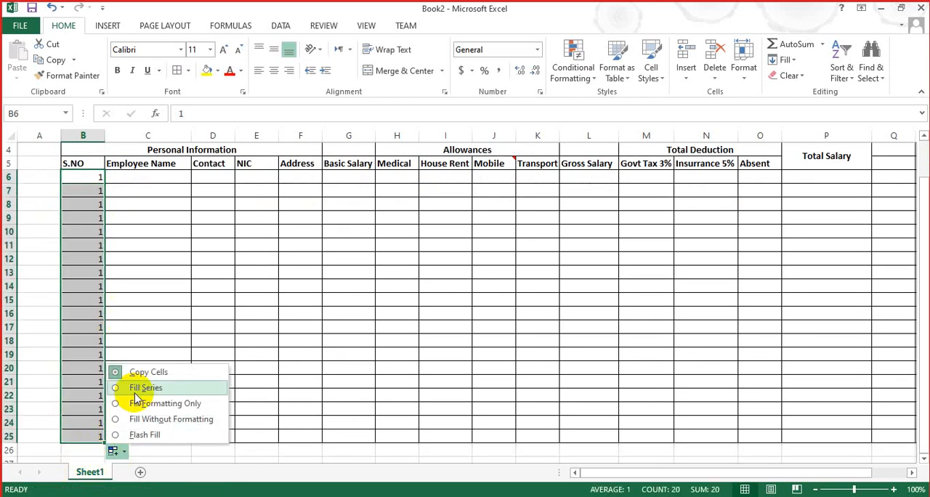
click(136, 389)
Step: Enter the names of the first three employees in C6:C8 of the Employee Name column
click(148, 220)
key(Up)
key(Up)
key(Up)
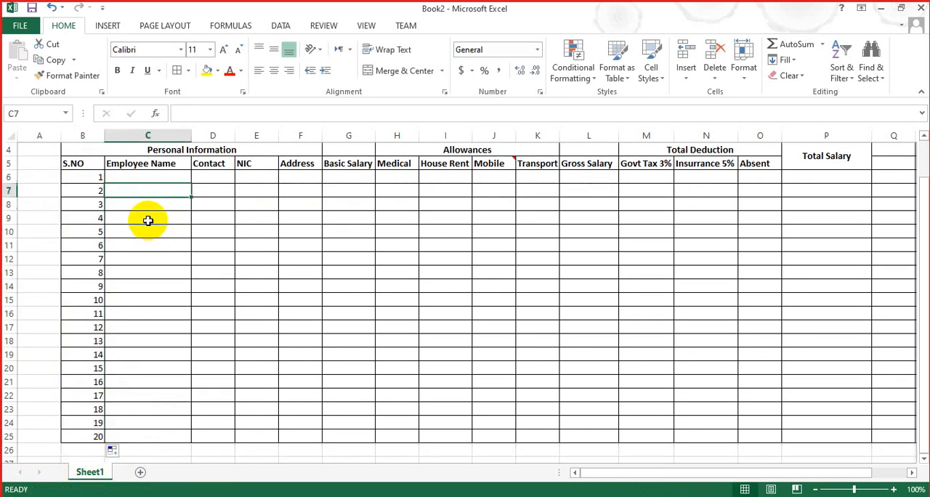
text(Abdul B)
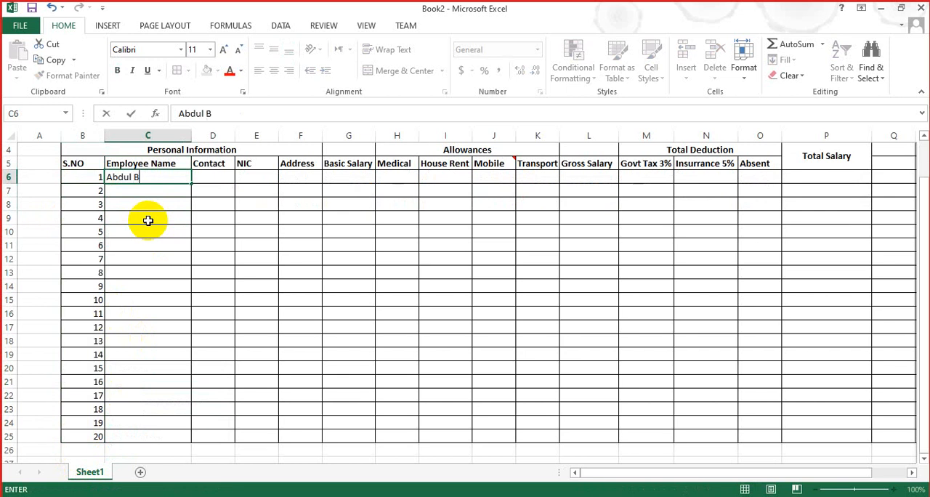
text(asit)
key(Return)
text(Sabir Ahmed)
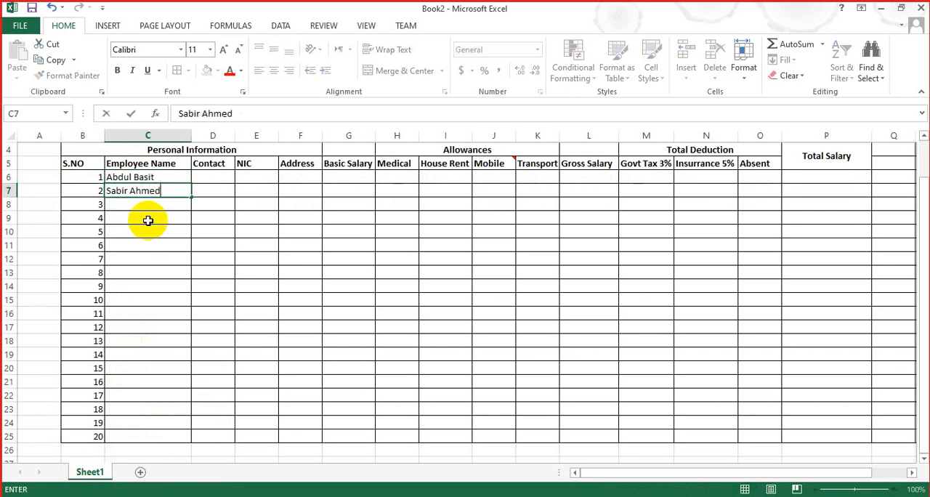
key(Return)
text(Hamza Khan)
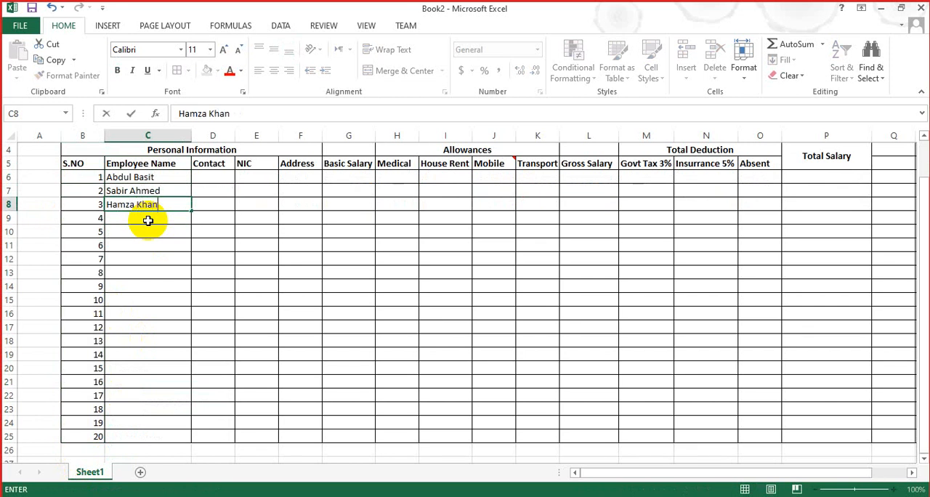
key(Return)
Step: Enter the names of the fourth to sixth employees in C9:C11
text(Ali)
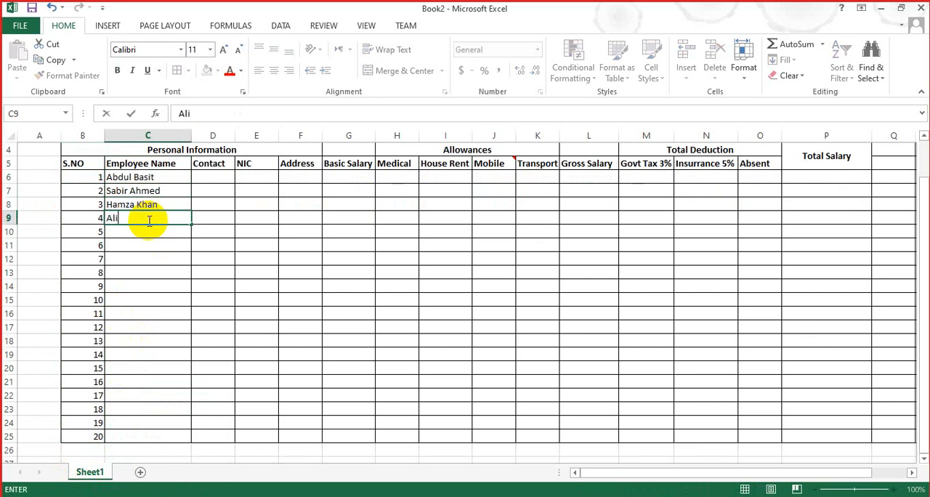
text( Raza)
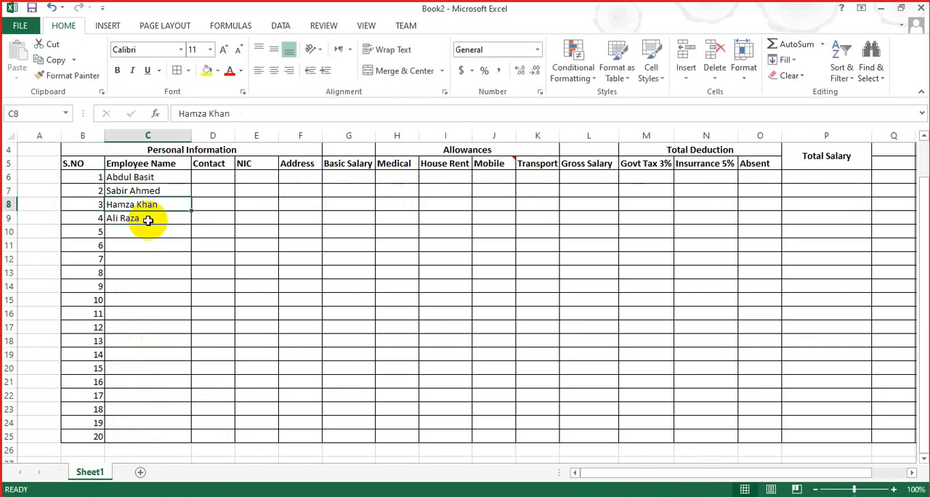
key(Return)
text(Tari)
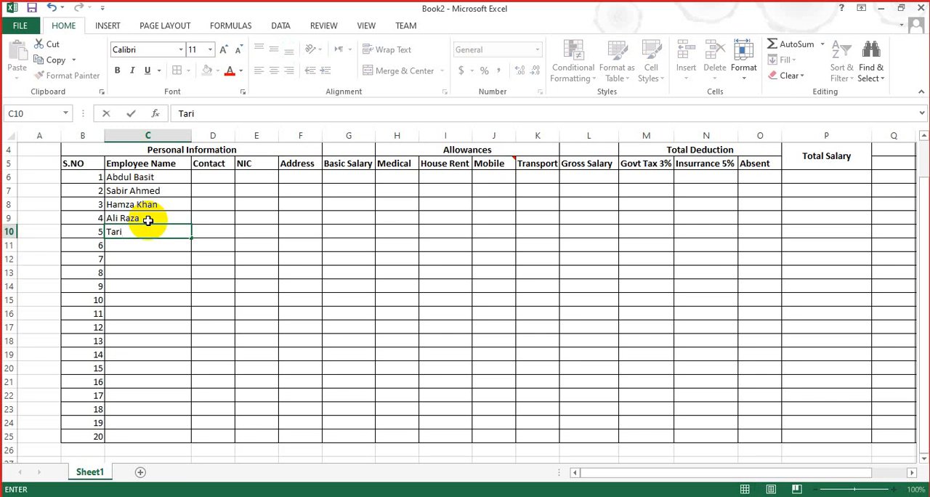
text(q Khan)
key(Return)
text(Mudabbir)
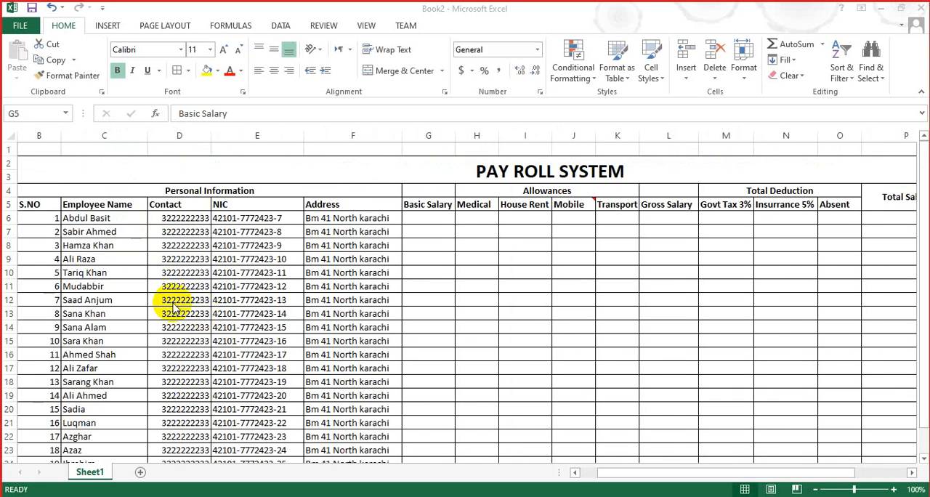
Step: Enter the Basic Salary values 40000 in G6 and 45000 in G7 for the first two employees
double_click(415, 209)
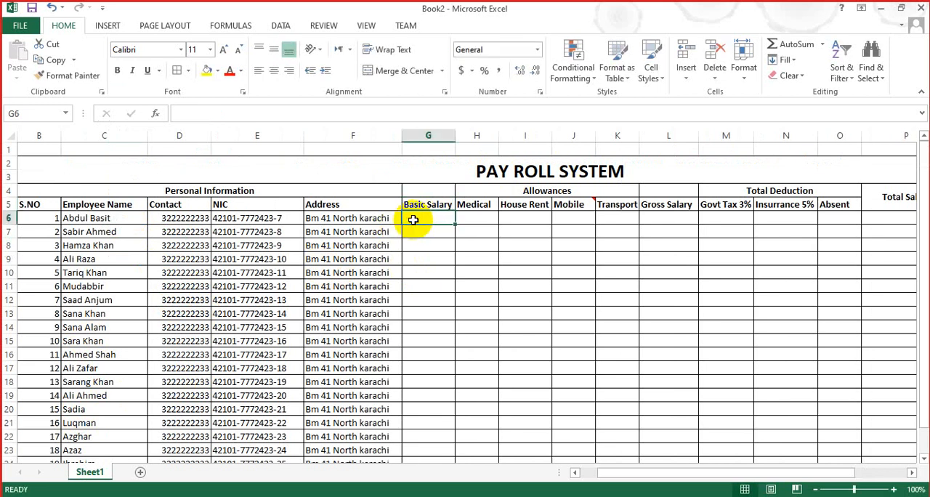
text(4000)
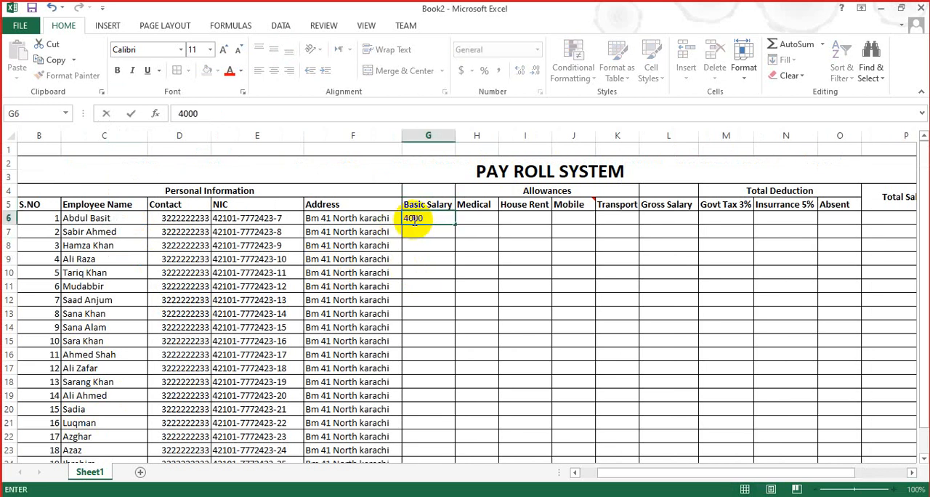
text(0)
key(Return)
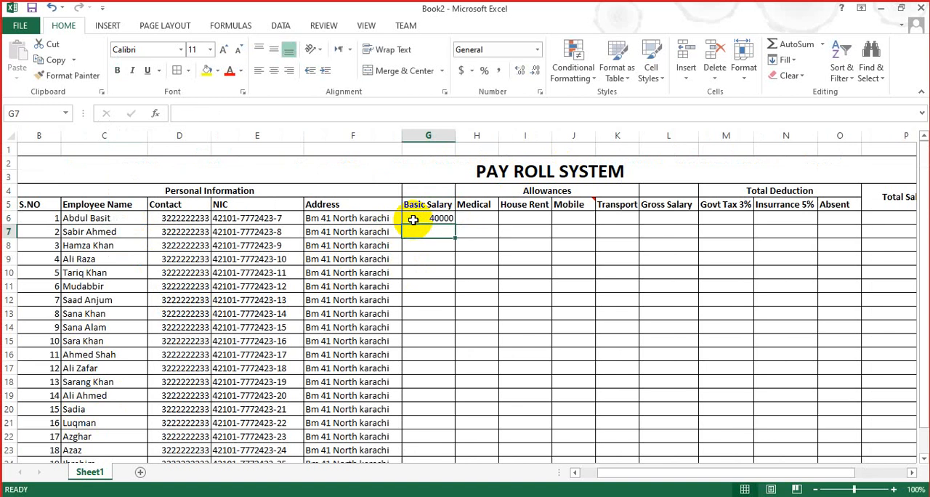
text(45000)
click(465, 285)
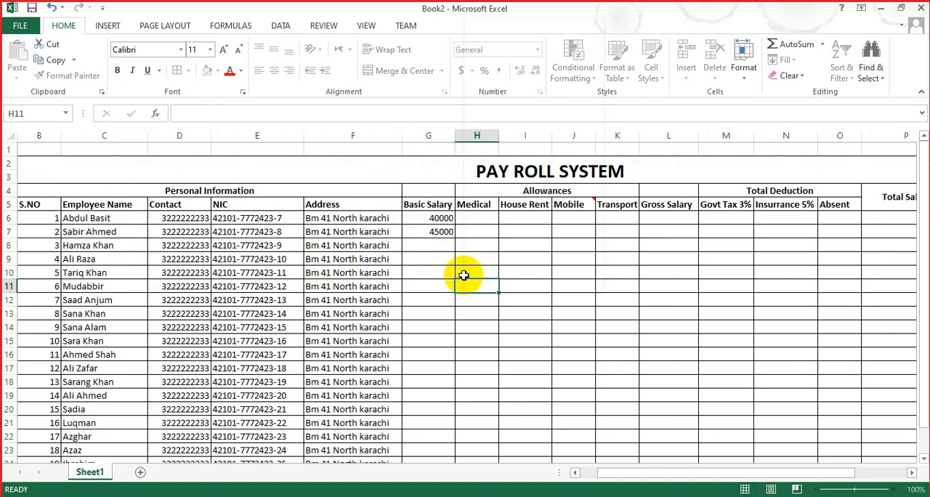
Step: Enter the Basic Salary values 60000 in G8 and 80000 in G9 for the third and fourth employees
right_click(464, 275)
click(429, 243)
click(429, 244)
text(6)
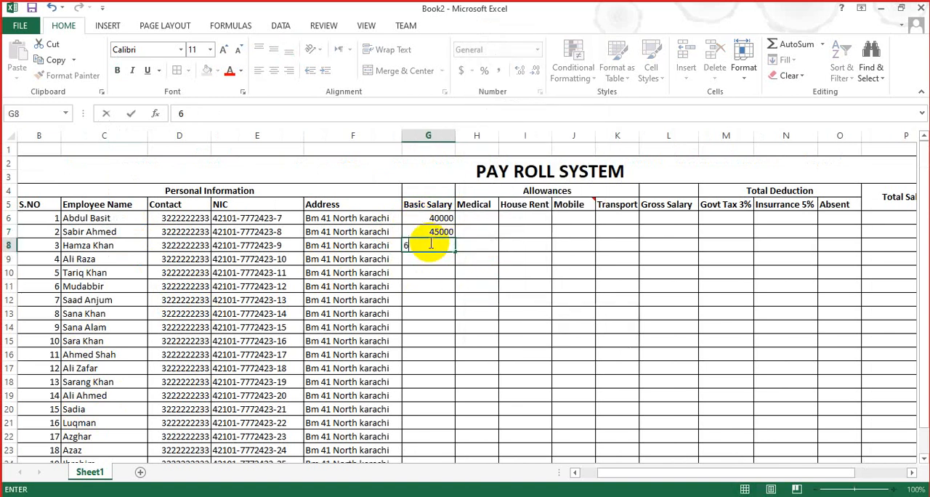
text(0000)
key(Return)
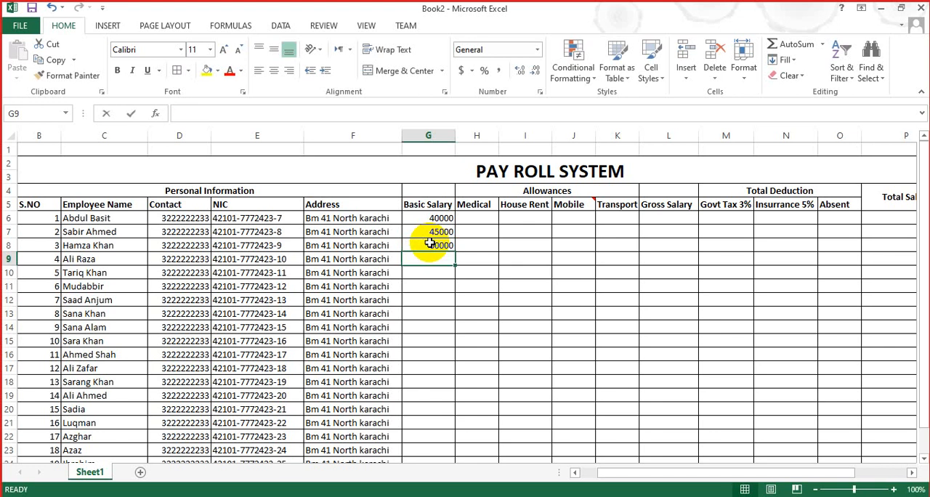
text(80000)
key(Return)
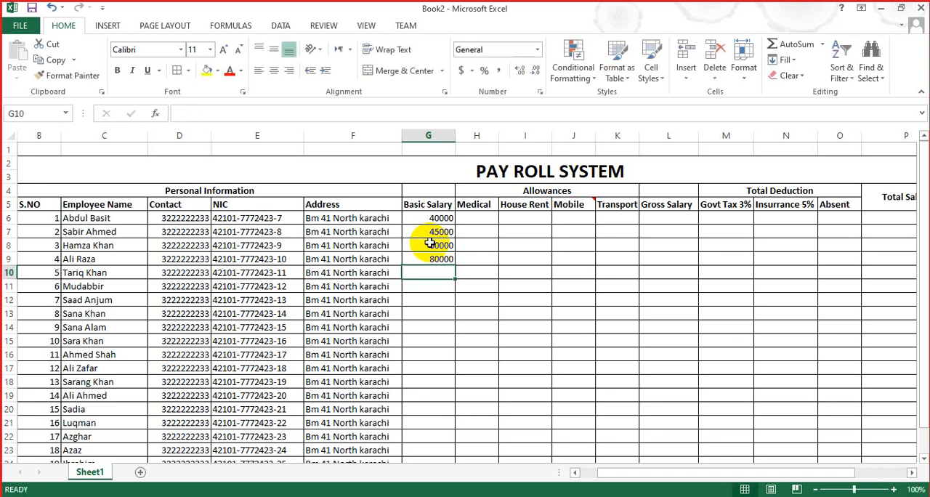
Step: Enter the Basic Salary values 87000 in G10 and 76000 in G11 for the fifth and sixth employees
text(87000)
key(Return)
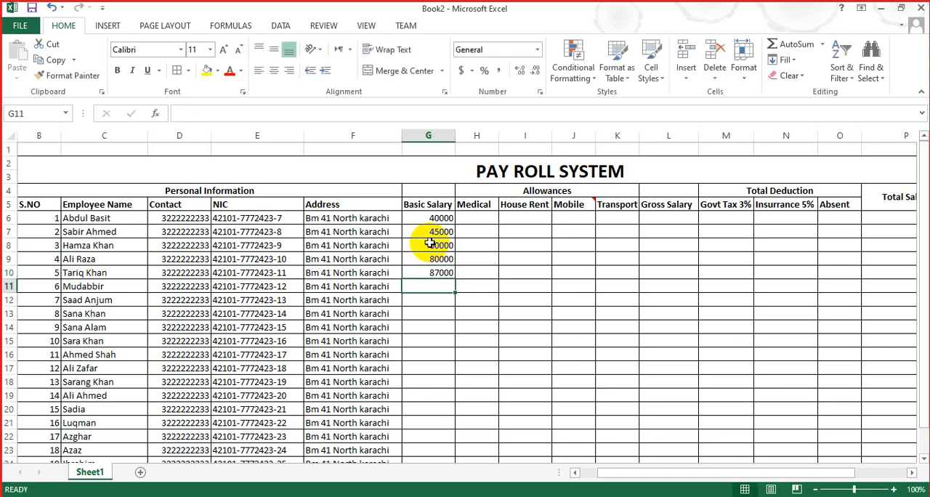
text(76000)
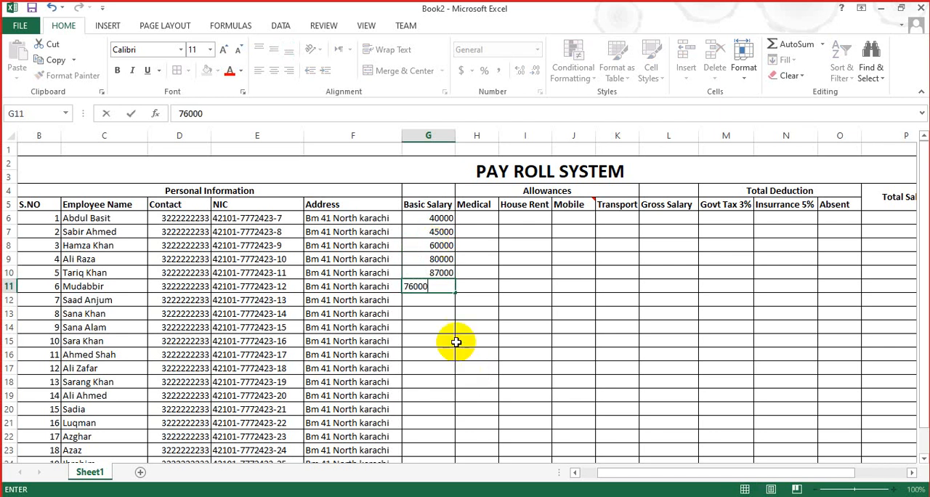
click(432, 314)
Step: Insert two empty columns between the Contact and NIC columns
click(295, 205)
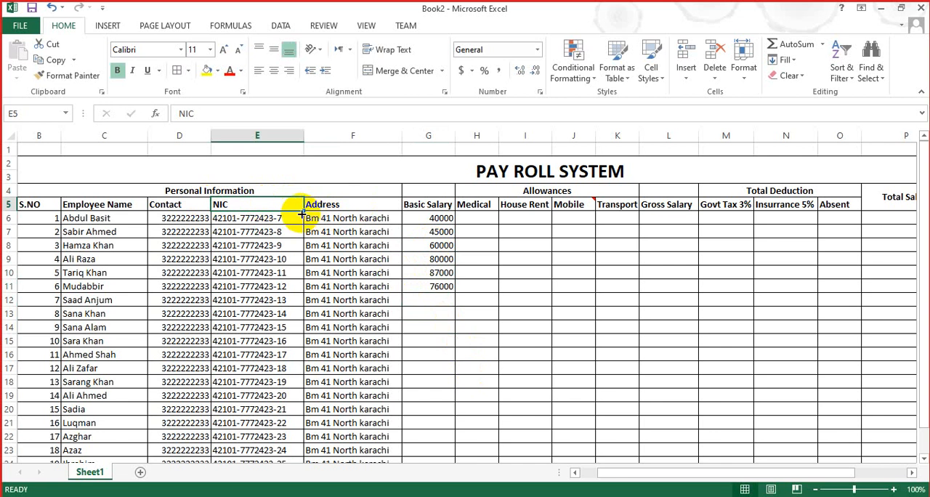
drag(304, 205, 306, 204)
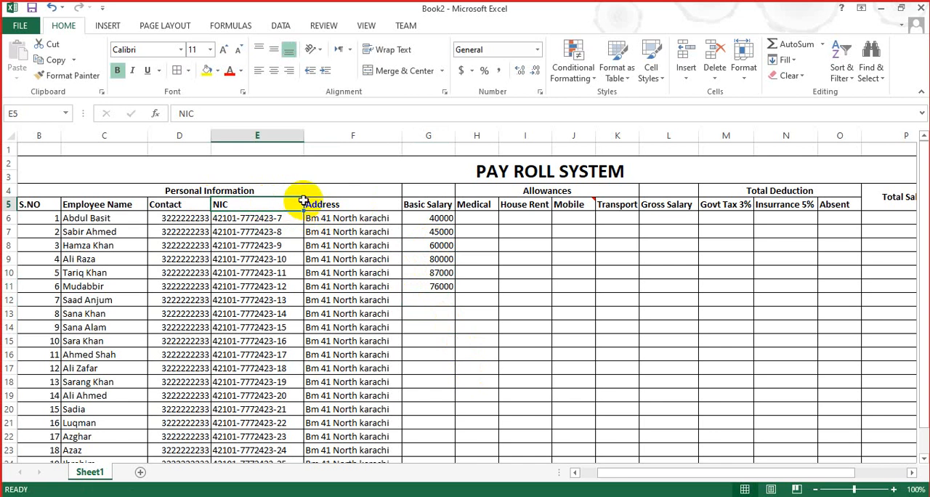
right_click(300, 135)
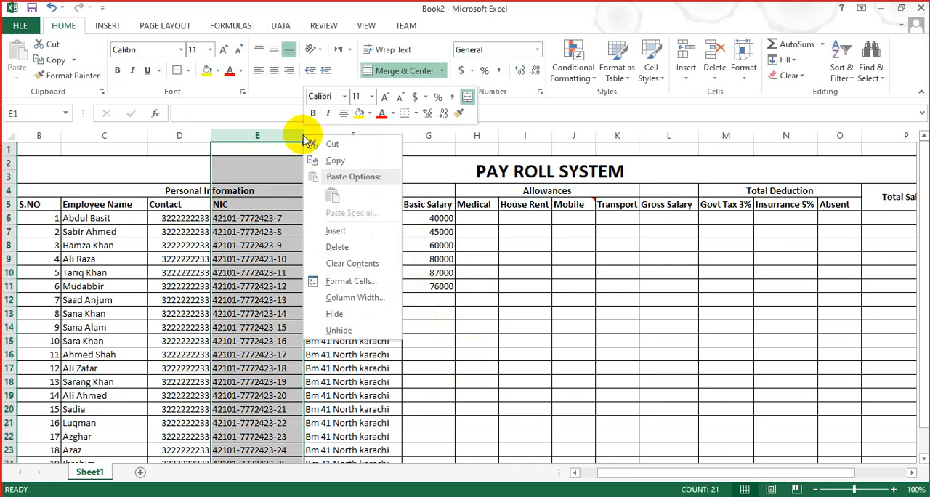
click(331, 231)
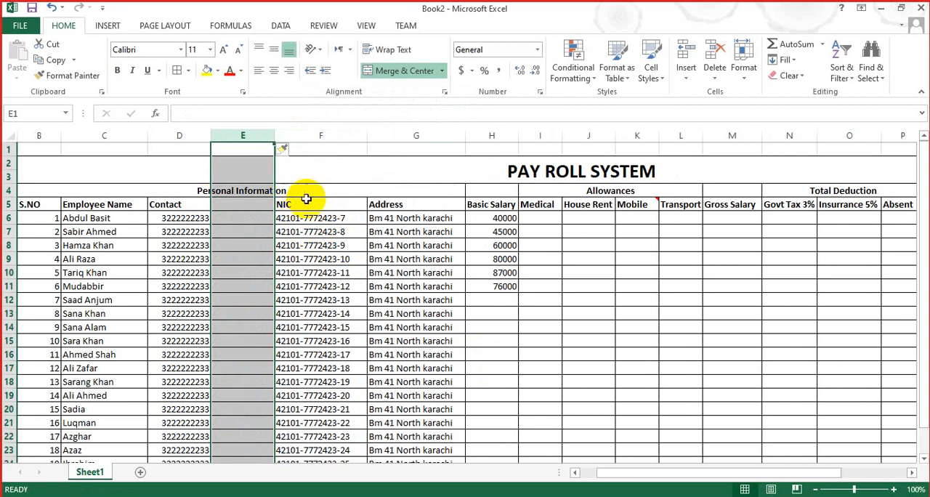
click(283, 149)
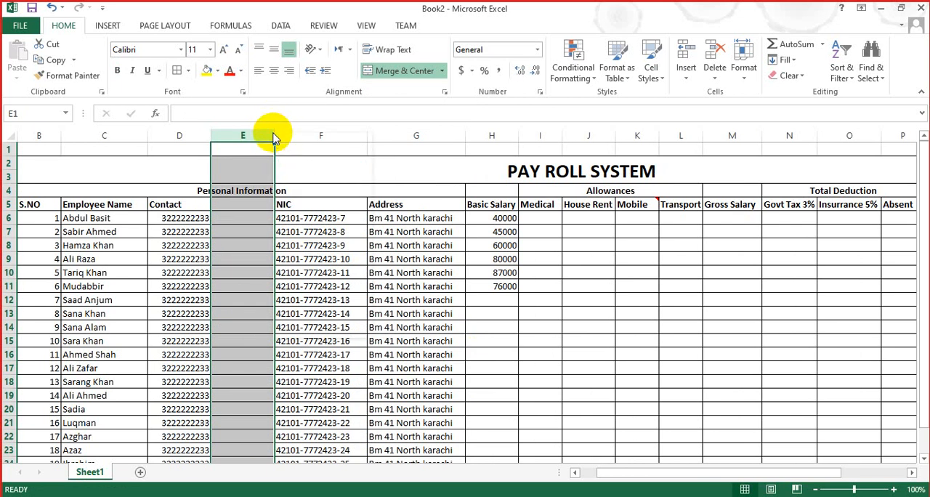
right_click(271, 134)
click(306, 230)
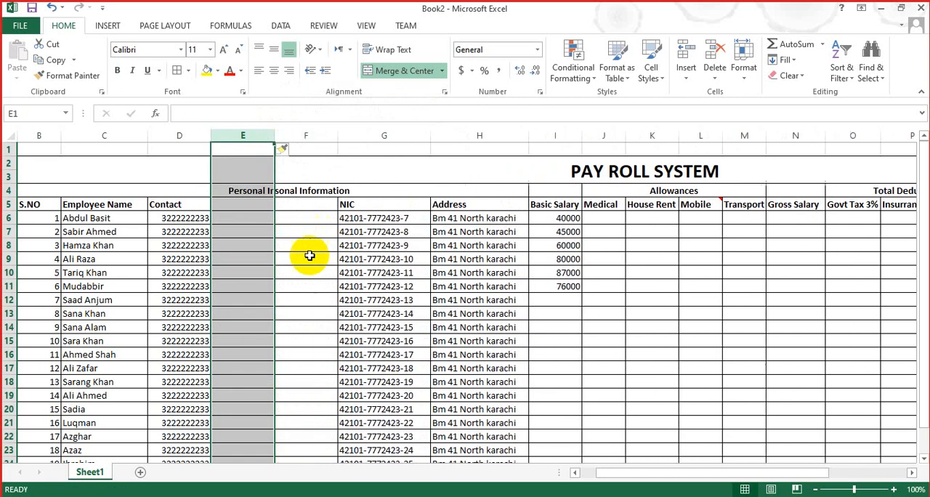
Step: Enter the heading Department in E5, the first of the two empty columns
click(255, 213)
click(249, 206)
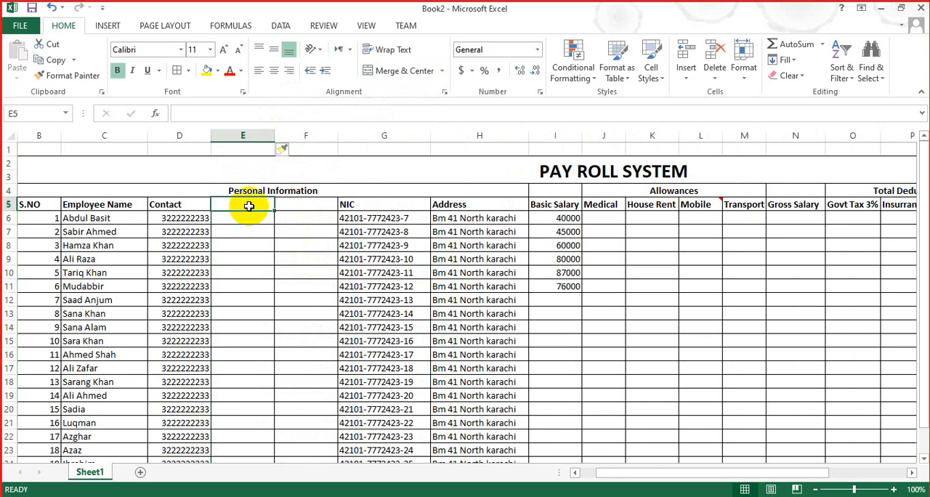
double_click(249, 206)
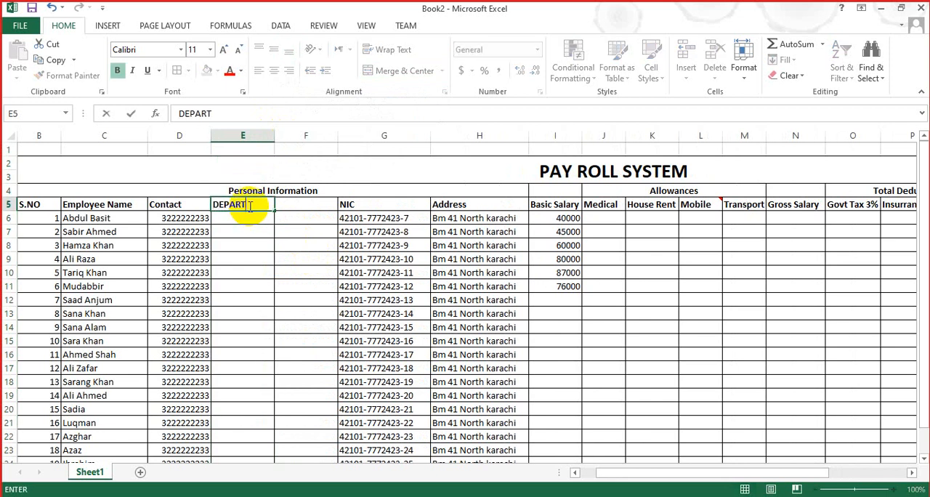
key(BackSpace)
key(BackSpace)
key(BackSpace)
key(BackSpace)
text(partment)
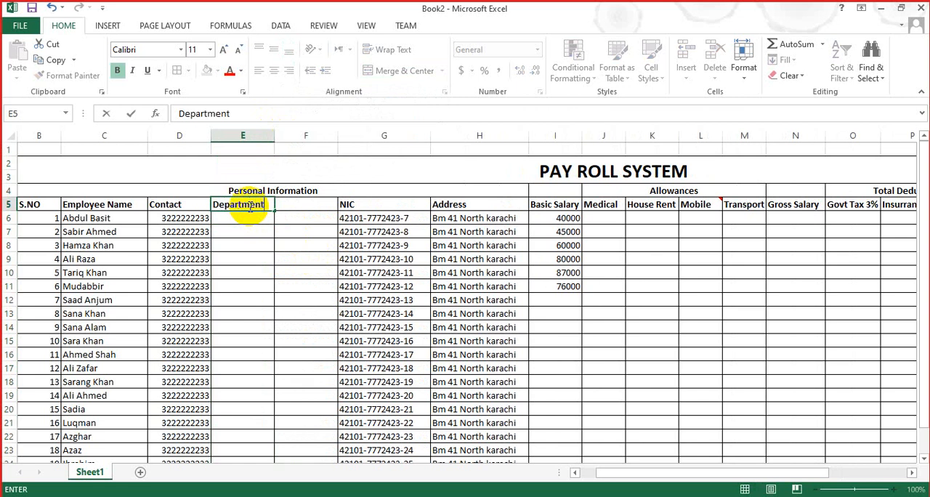
Step: Enter the heading Designation in F5 beside the Department heading
click(295, 204)
text(Desi)
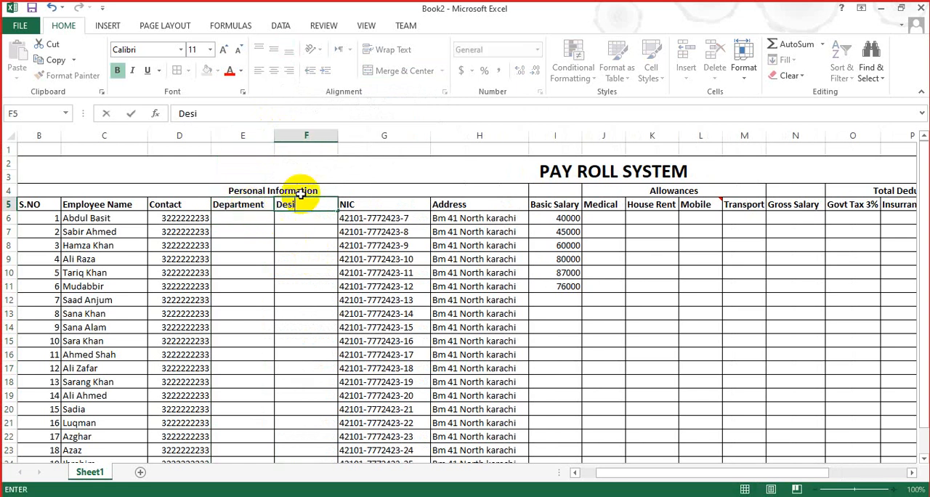
text(gn)
key(BackSpace)
text(gn)
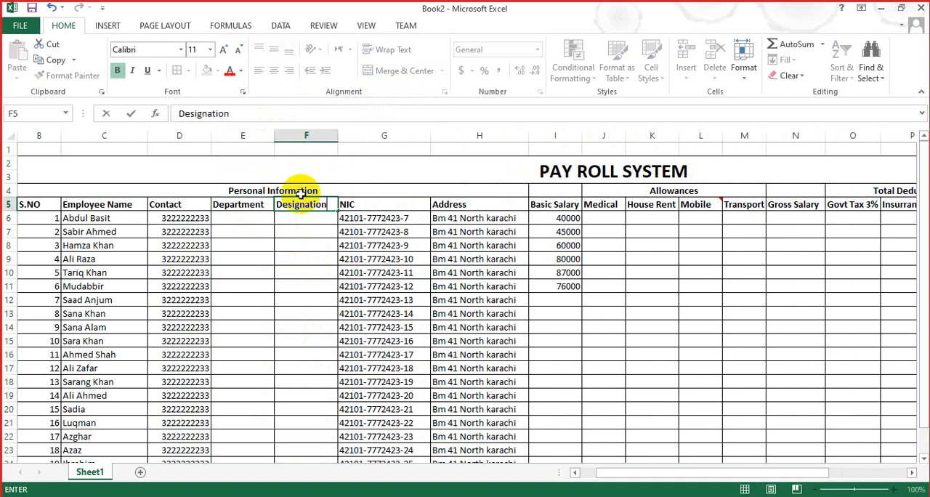
Step: Enter the departments IT, IT and HR for the first three employees in E6:E8
click(236, 224)
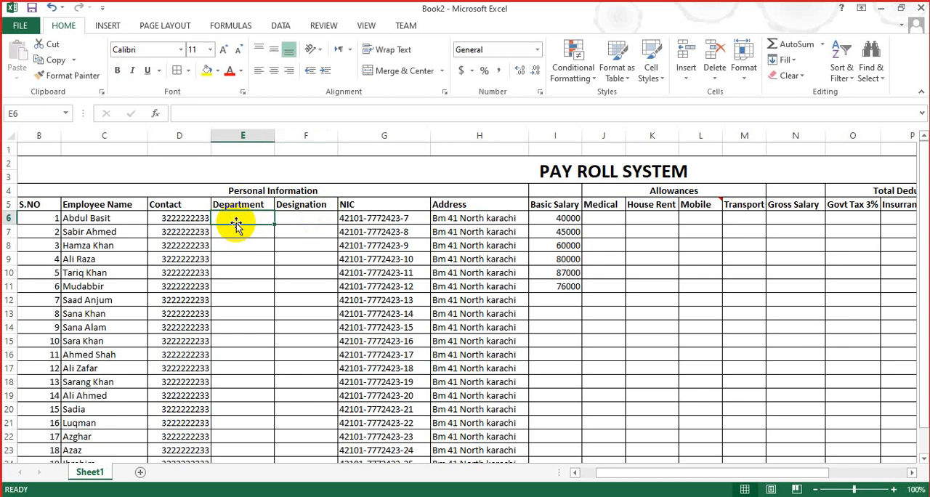
text(I)
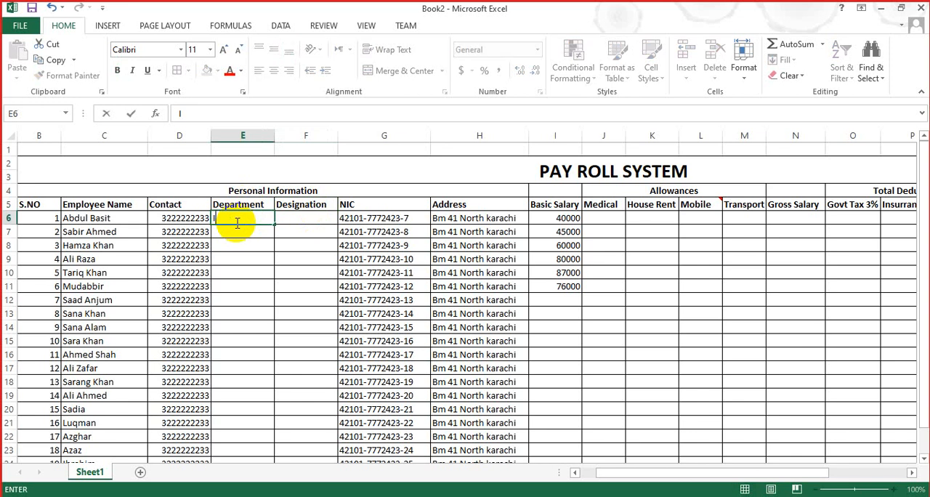
text(T)
click(232, 232)
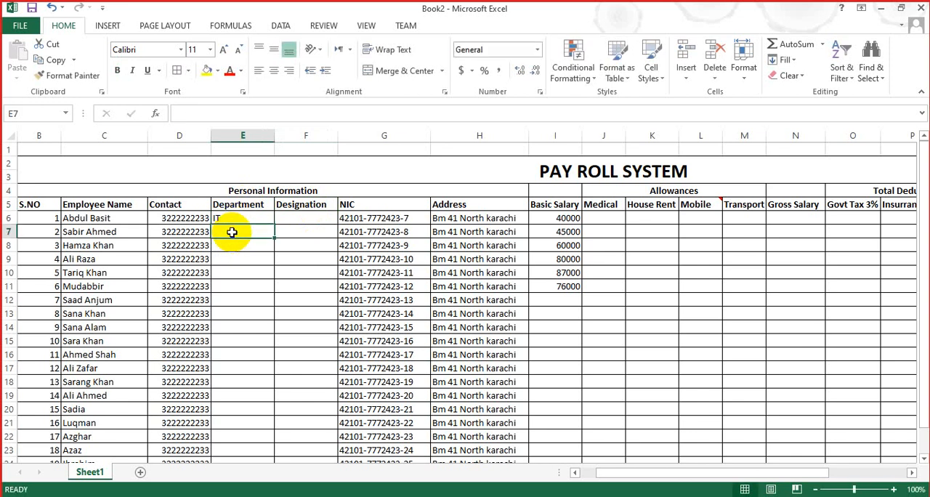
text(IT)
key(Return)
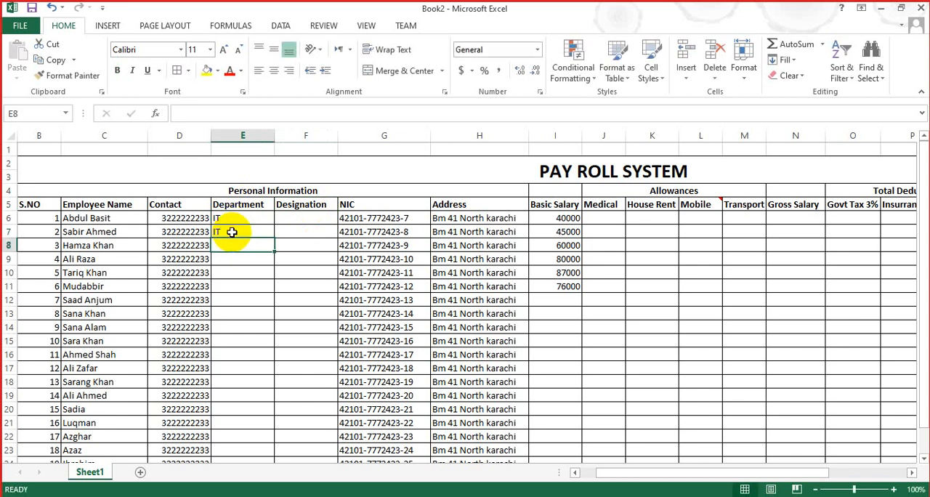
text(HR)
key(Return)
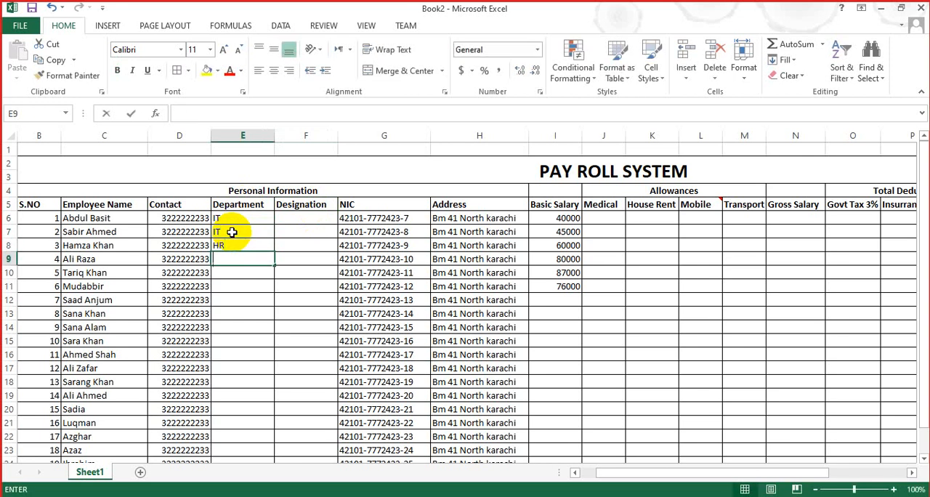
Step: Replace the department in E8 with Marketing and fill the Department column down to E25, ending with IT
click(232, 245)
key(Delete)
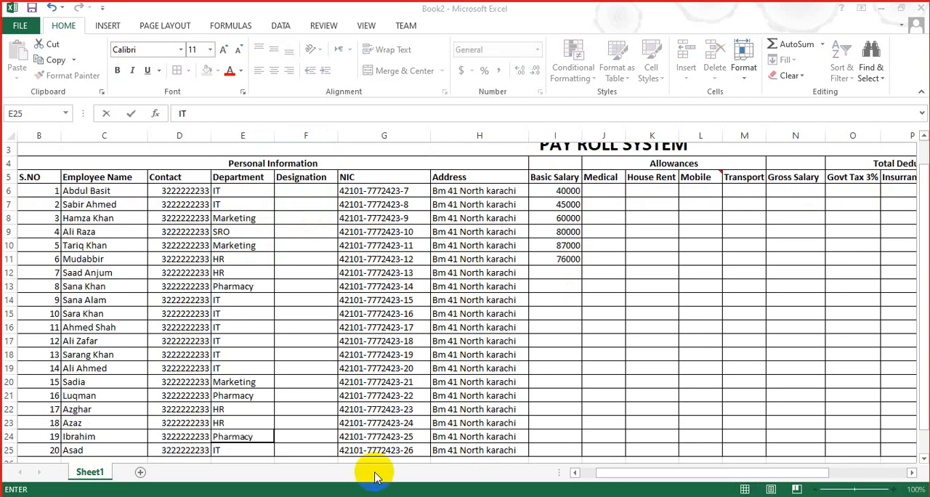
key(ctrl+Return)
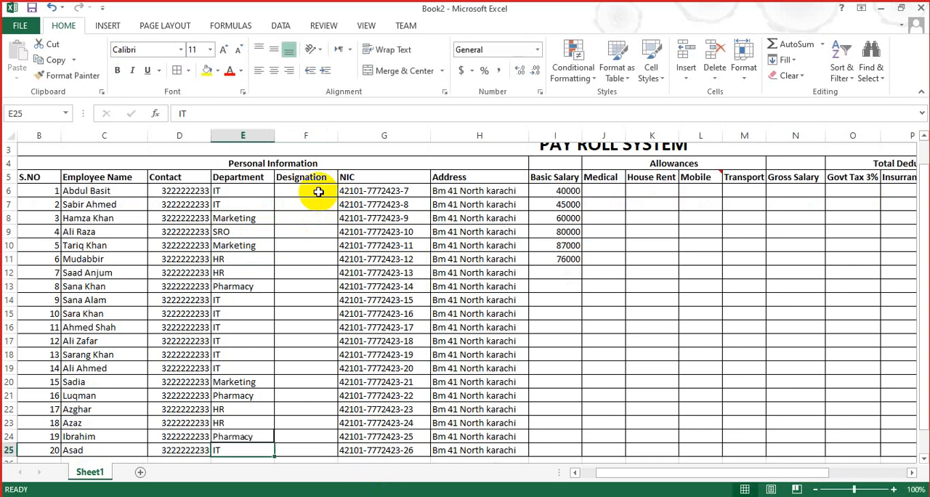
Step: Enter the designations Faculty, Faculty and Head for the first three employees in F6:F8
click(319, 191)
text(Facult)
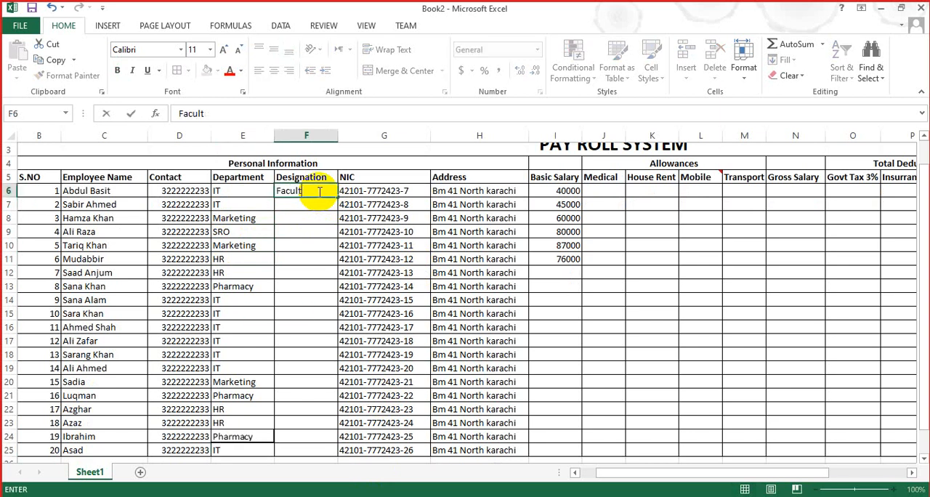
text(y)
key(Return)
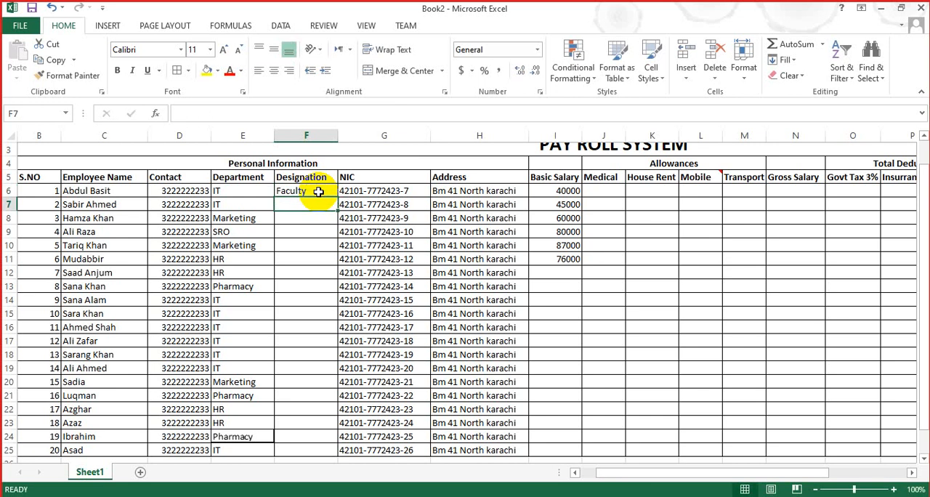
text(F)
key(Return)
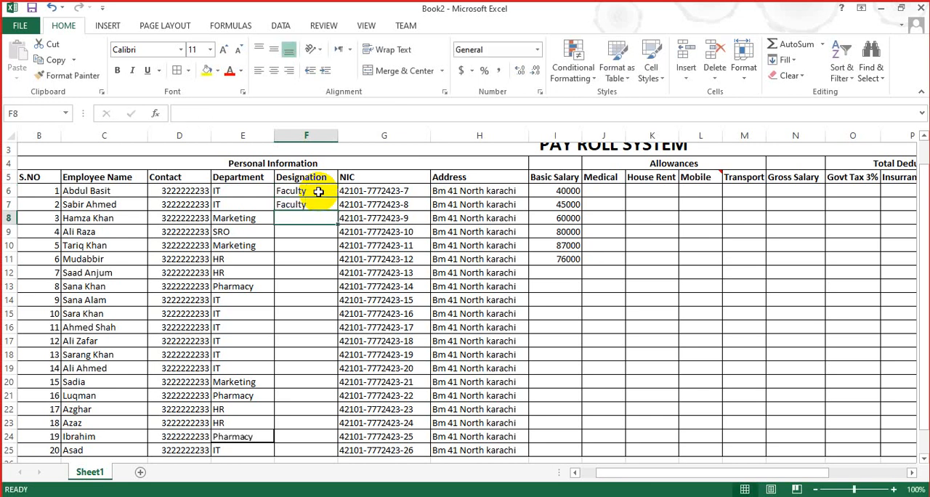
text(Head)
key(Return)
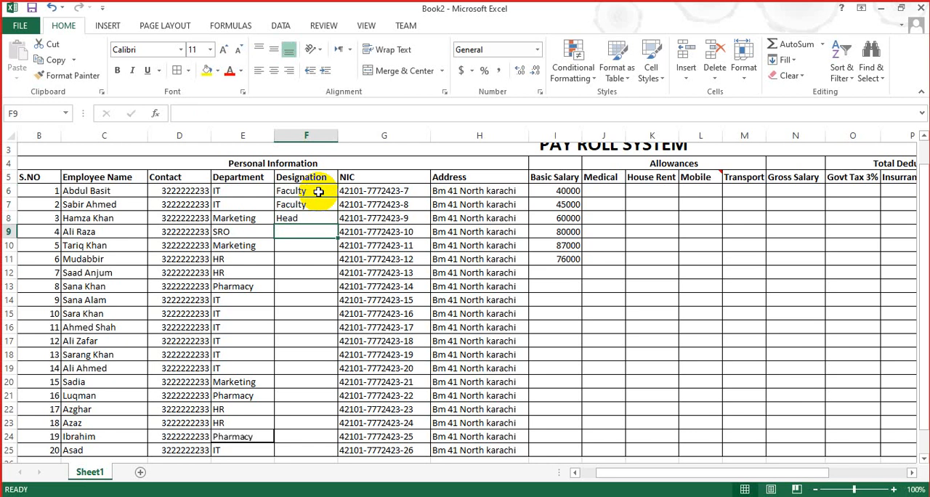
Step: Enter the designations Receptionist in F9 and CM in F10 for the fourth and fifth employees
text(M)
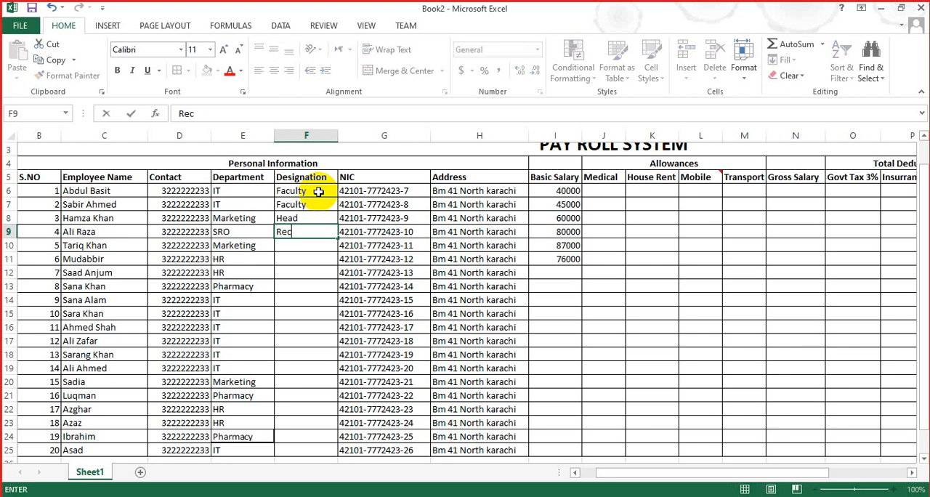
text(eceptionist)
key(Return)
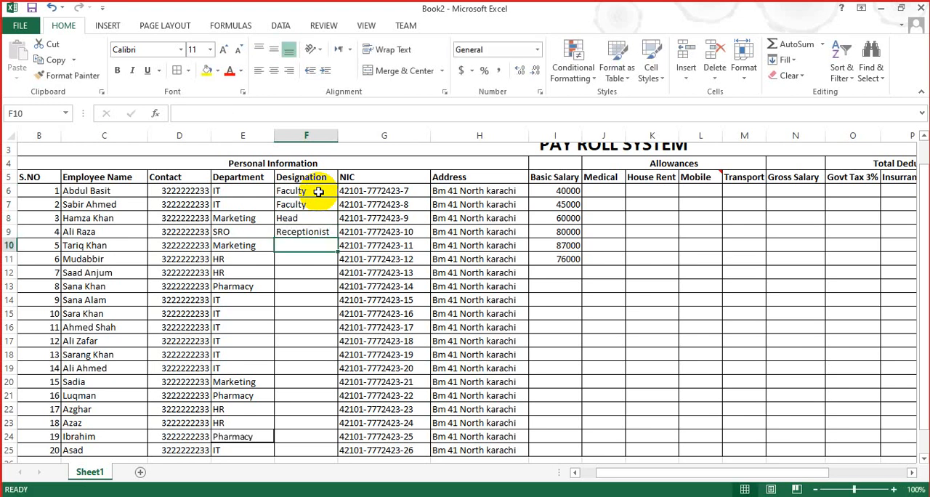
text(C<)
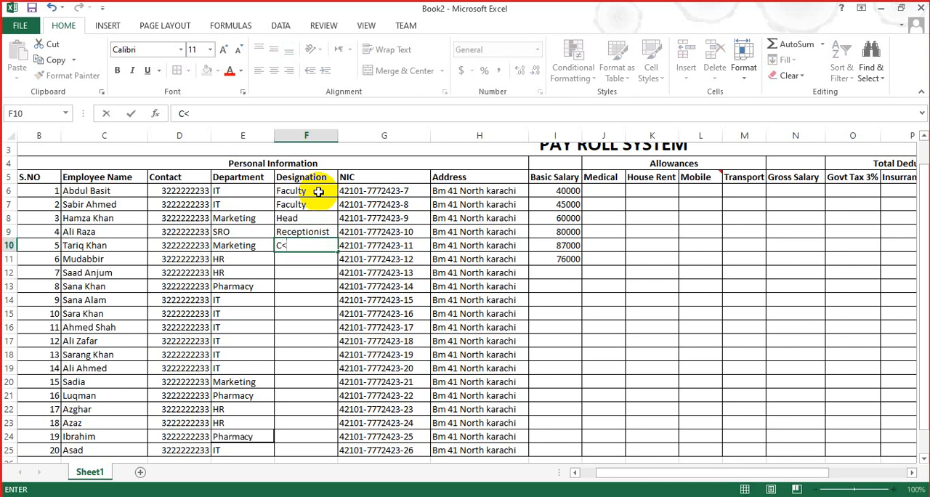
text(M)
key(Return)
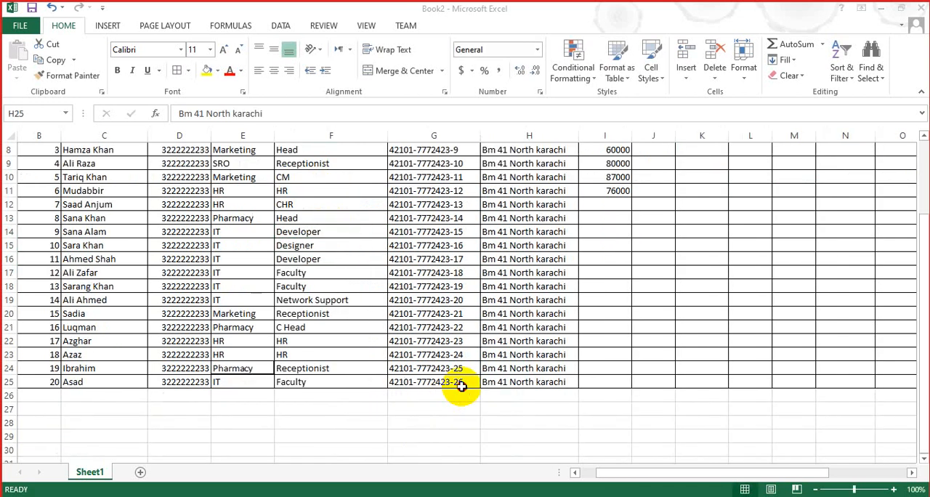
Step: Complete the Designation column in F11:F25 with HR, CHR, Head, Developer, Designer, Developer, Faculty, Faculty, Network Support, Receptionist, C Head, HR, HR, Receptionist and Faculty
key(Up)
key(Up)
key(Up)
key(Up)
key(Up)
key(Up)
key(Up)
key(Up)
key(Up)
key(Up)
key(Up)
key(Up)
key(Up)
key(Up)
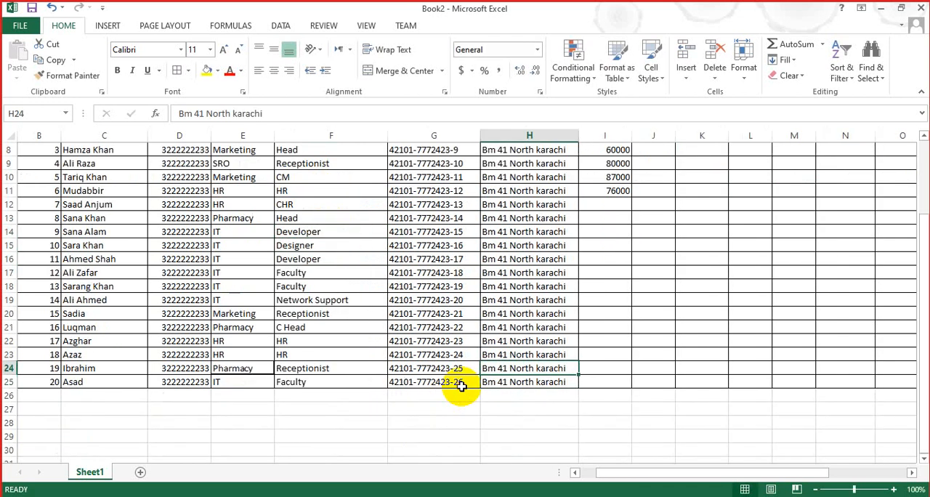
key(Up)
key(Up)
key(Up)
key(Up)
key(Up)
key(Up)
key(Up)
key(Up)
key(Up)
key(Down)
key(Down)
key(Down)
key(Down)
key(Down)
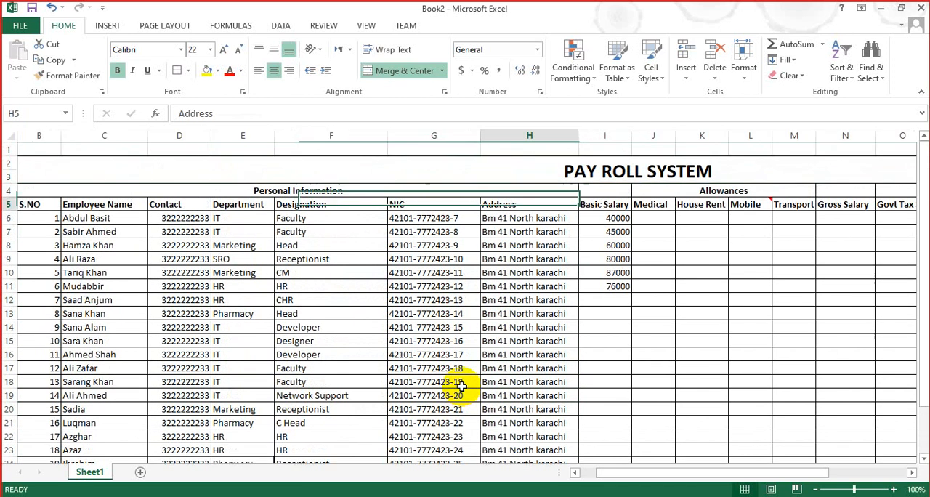
Step: Copy the basic salary of the second employee in I7 into I12 for the seventh employee
key(Right)
key(Right)
key(Left)
key(ctrl+c)
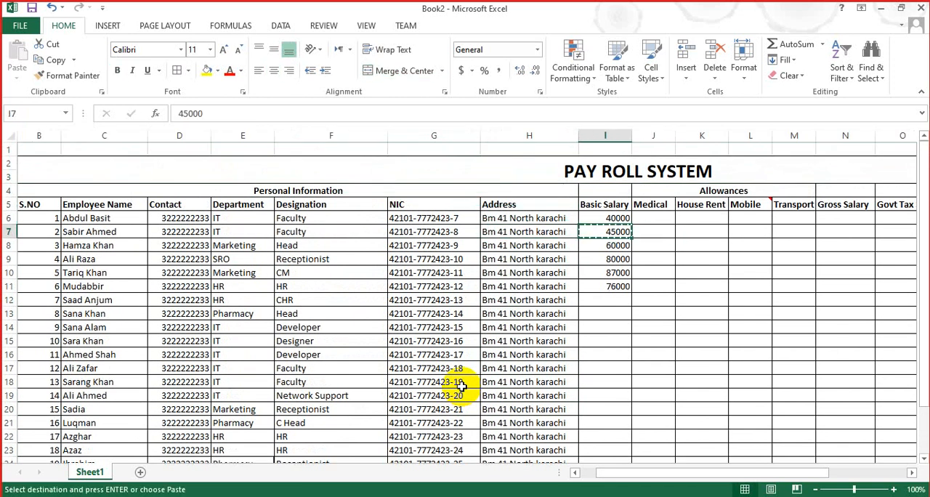
key(Down)
key(Down)
key(Down)
key(Down)
key(Down)
key(ctrl+v)
key(Up)
text(c)
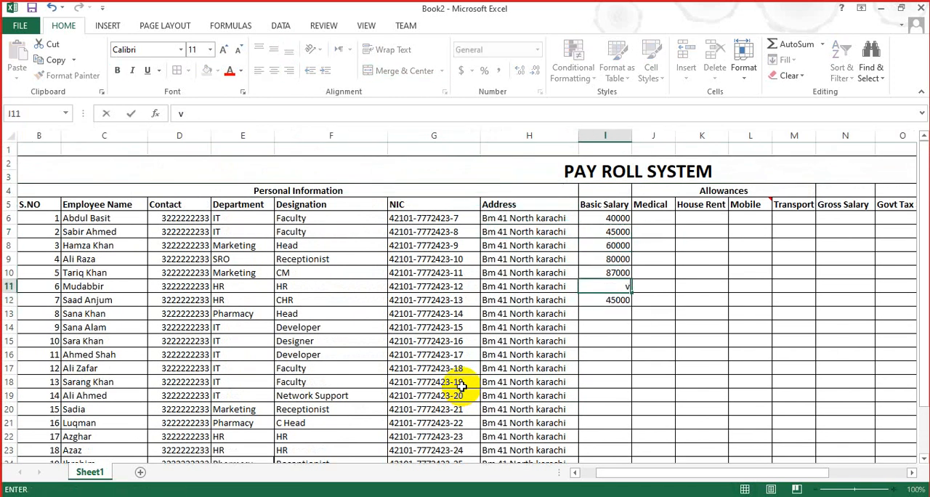
key(ctrl+z)
Step: Copy the six basic salaries in I6:I11 into I13:I18 and again into I19:I24
key(Up)
key(Up)
key(Up)
key(Up)
key(Up)
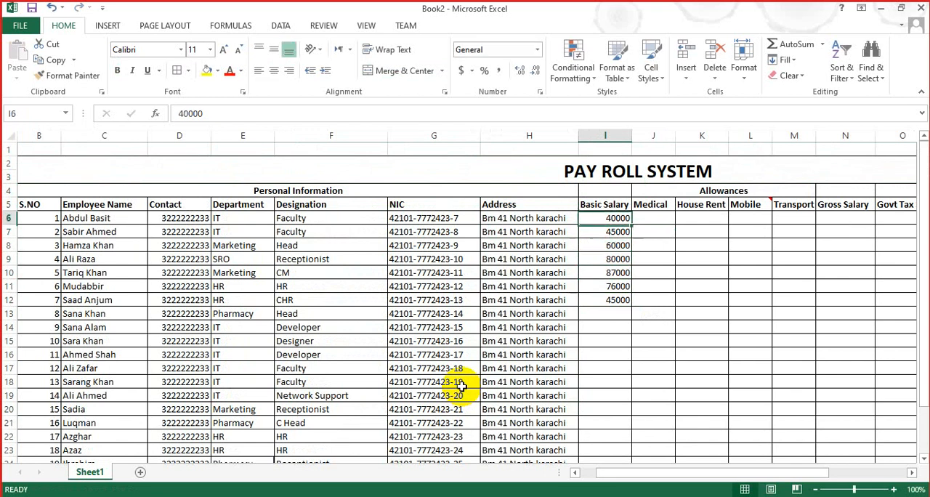
key(shift+Down)
key(shift+Down)
key(shift+Down)
key(shift+Down)
key(shift+Down)
key(ctrl+c)
key(Down)
key(Down)
key(Down)
key(Down)
key(Down)
key(Down)
key(Down)
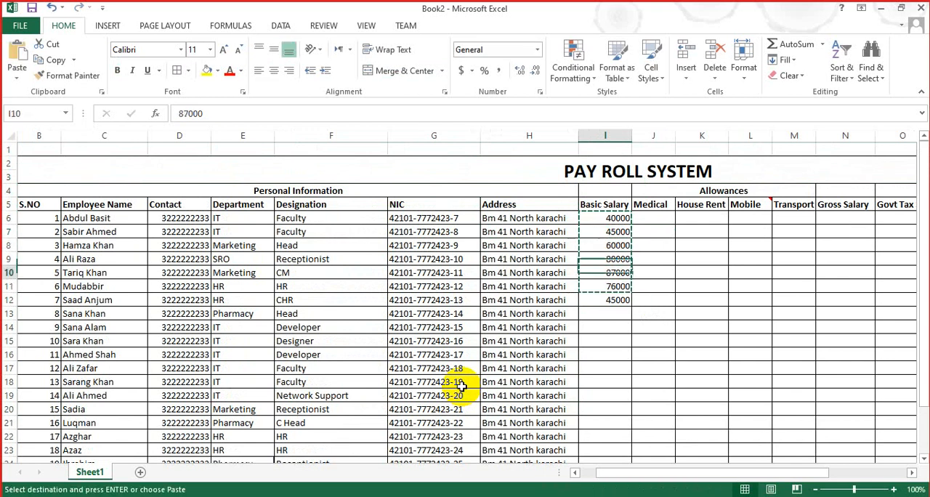
key(ctrl+v)
key(Down)
key(Down)
key(Down)
key(Down)
key(Down)
key(Down)
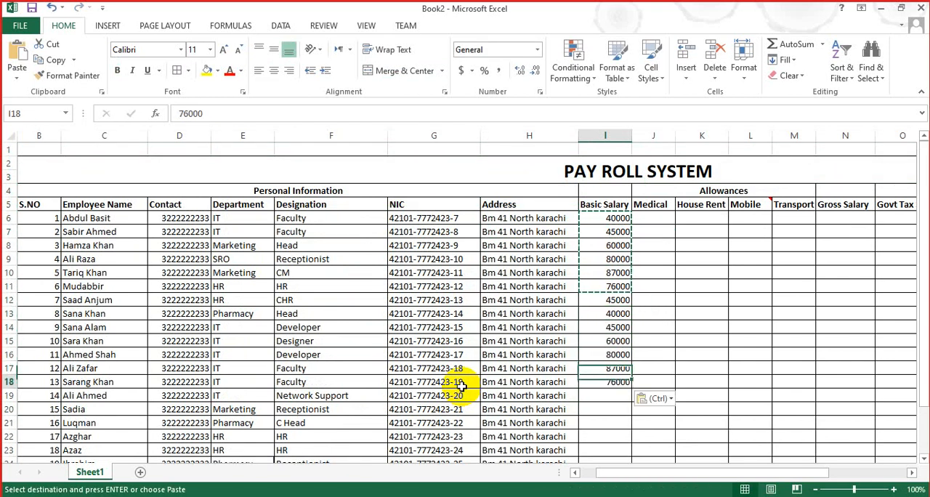
key(ctrl+v)
Step: Enter a basic salary of 80000 in I25 for the last employee
key(Down)
key(Down)
scroll(461, 387, down, 2)
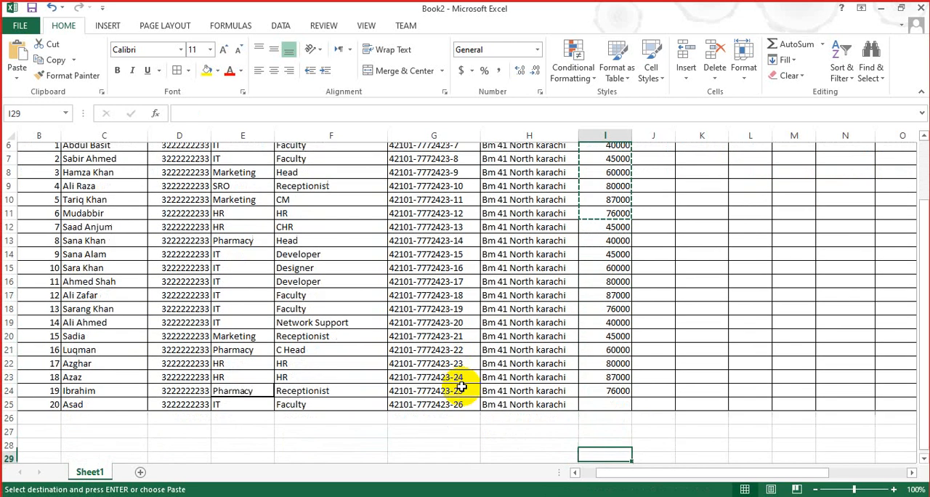
key(Down)
key(Down)
key(Down)
key(Down)
text(8000)
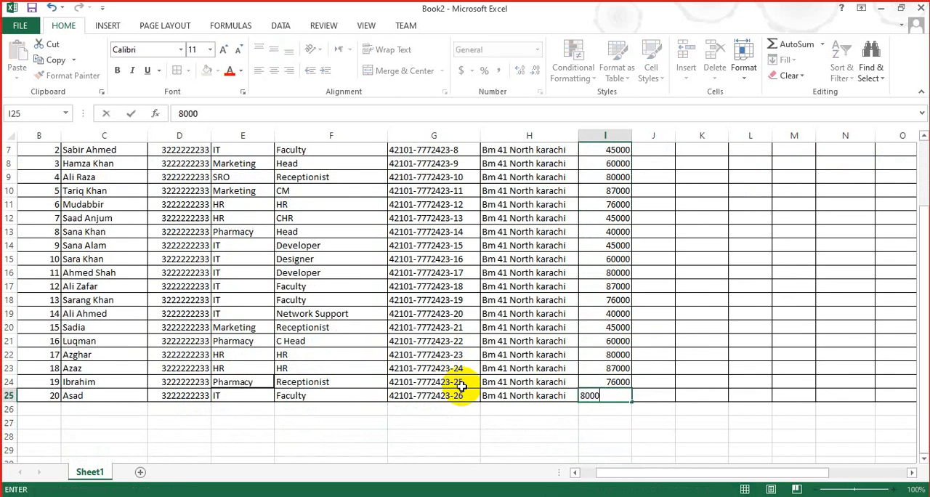
key(Tab)
Step: Enter medical allowances of 10000 in J6 and 9000 in J7 for the first two employees
key(Up)
key(Up)
key(Up)
key(Up)
key(Up)
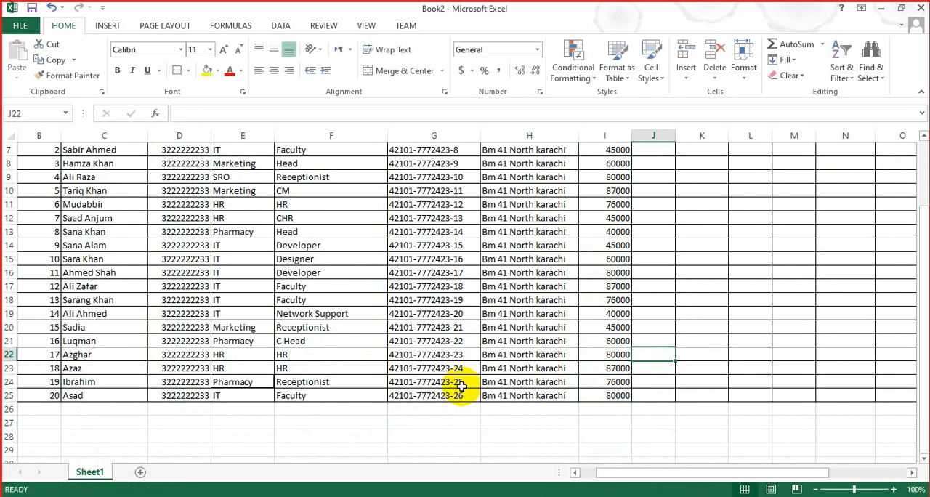
key(Up)
key(Up)
key(Up)
key(Up)
key(Up)
key(Up)
key(Up)
key(Up)
key(Up)
key(Up)
key(Up)
key(Up)
key(Up)
key(Up)
key(Up)
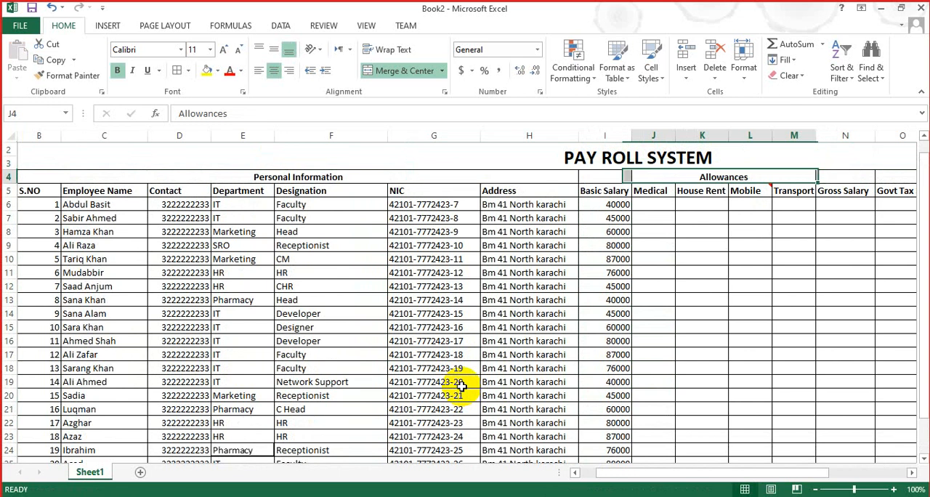
key(Down)
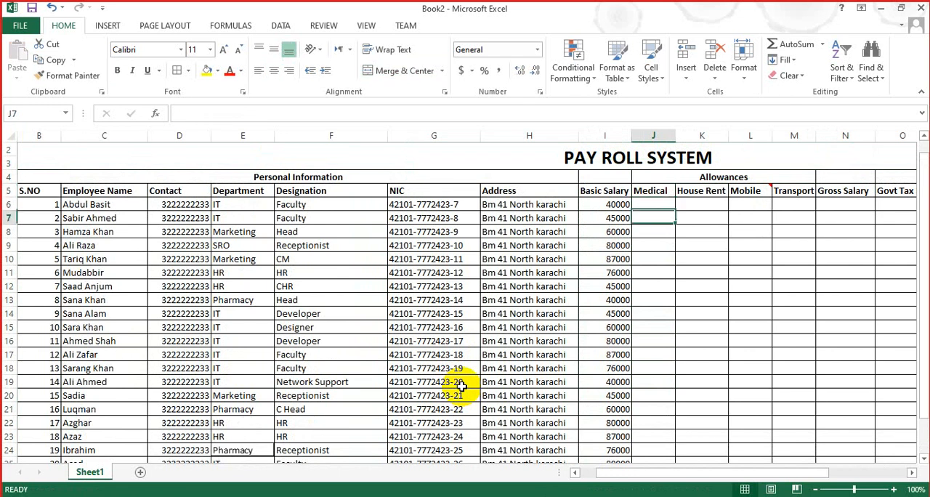
key(Up)
key(Down)
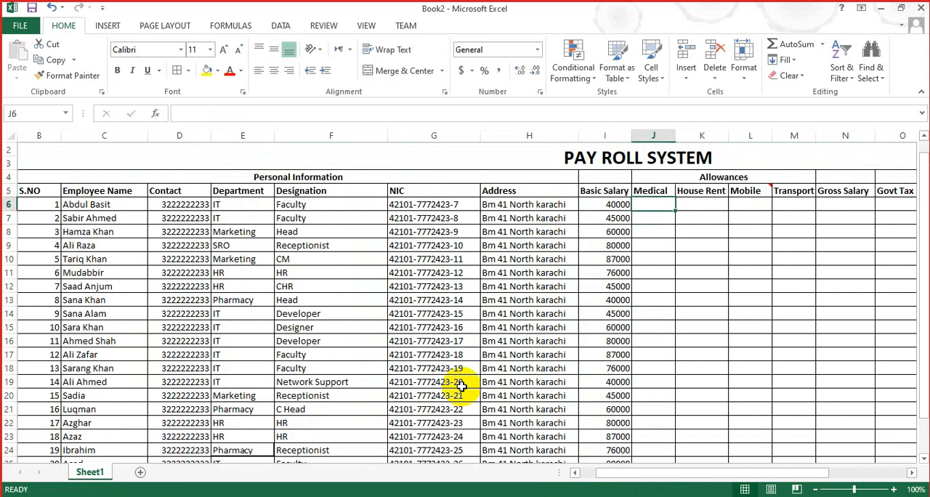
text(10000)
key(Return)
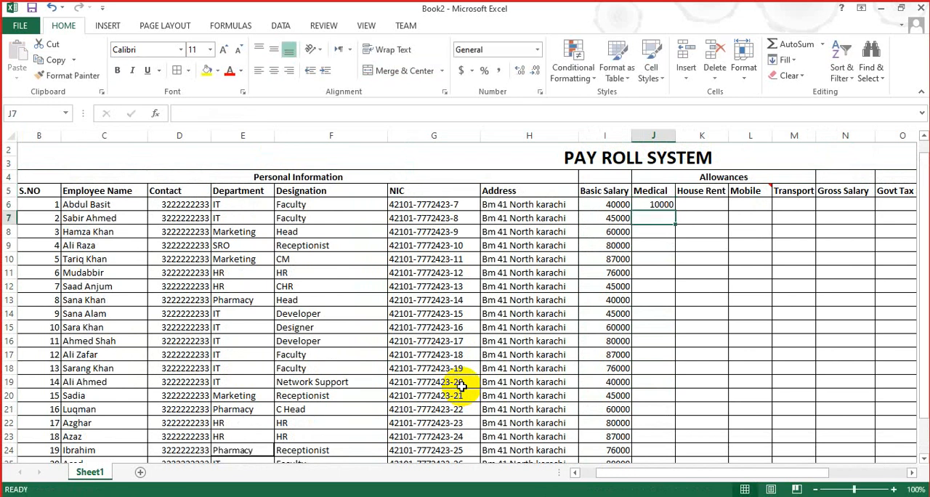
text(90000)
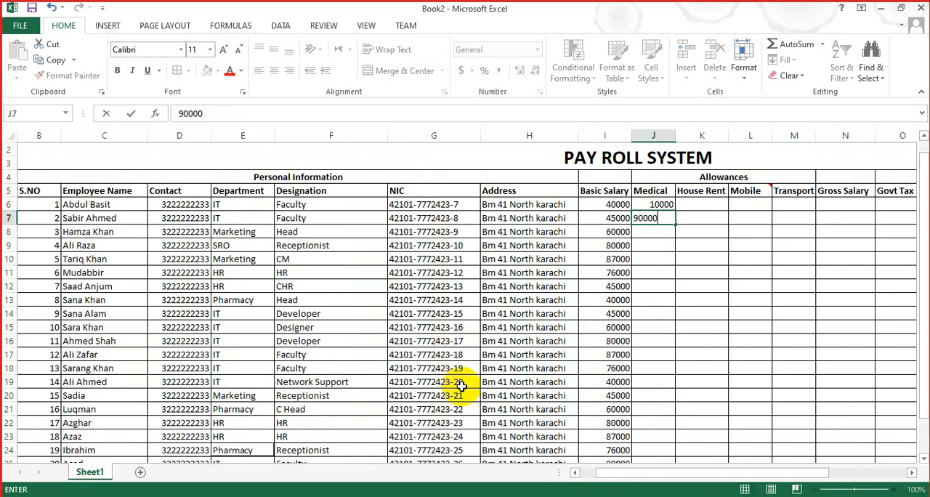
key(Return)
Step: Copy the medical allowance in J6 into J8 for the third employee
key(Up)
key(Up)
key(shift+Down)
key(ctrl+c)
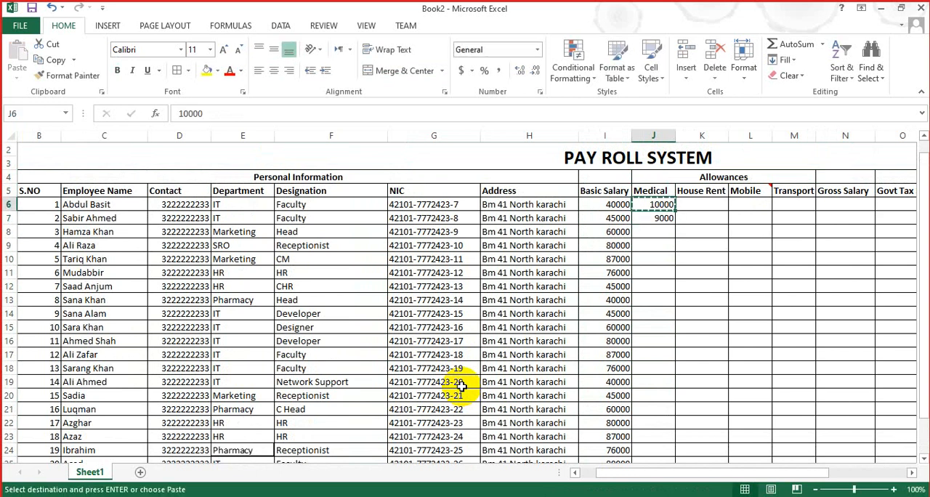
key(Down)
key(Down)
key(ctrl+v)
Step: Enter the medical allowances 8000, 9000 and 8000 in J9:J11 for the fourth to sixth employees
key(Down)
text(8000)
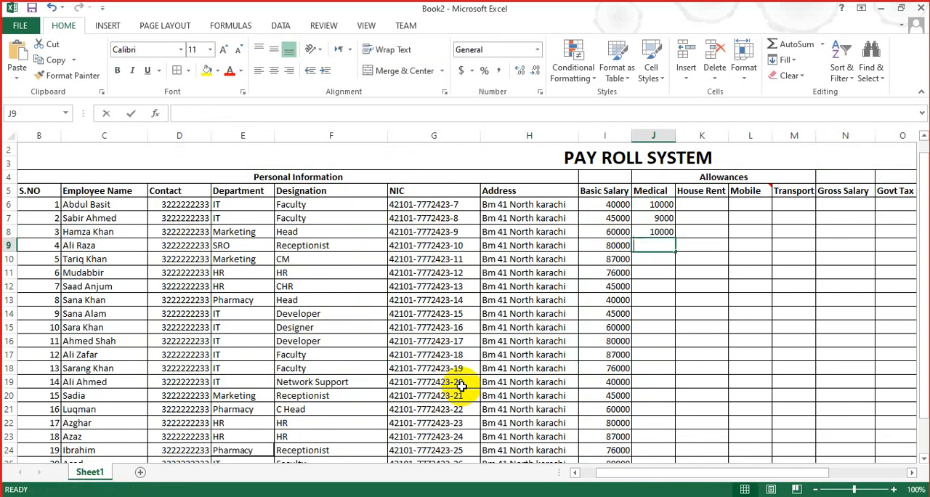
key(Return)
text(9000)
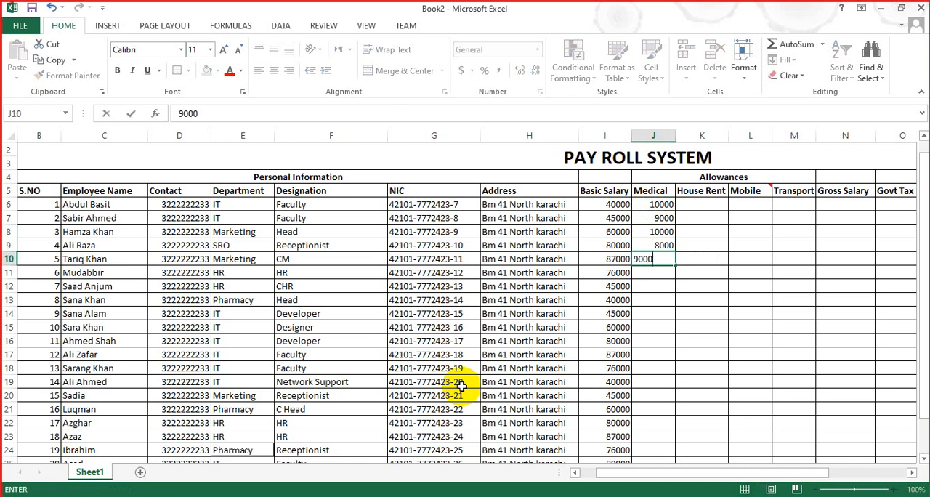
key(Return)
text(80)
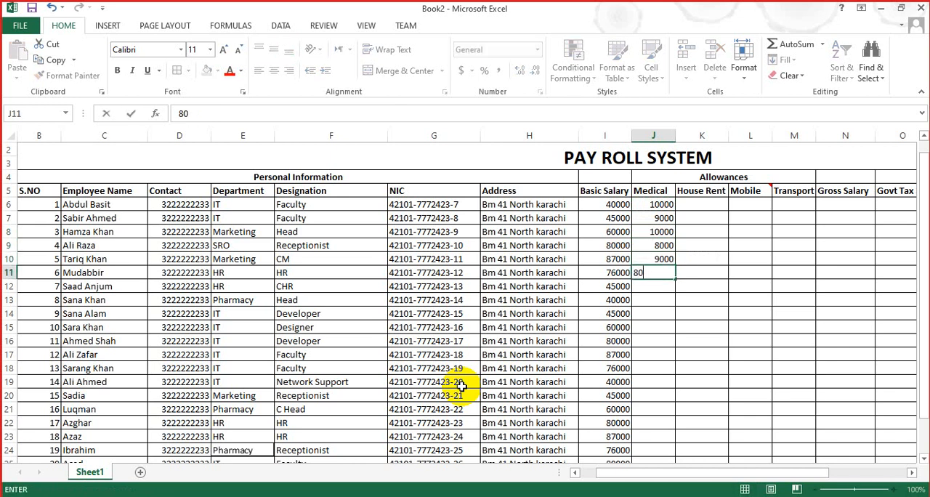
text(00)
key(Return)
Step: Enter medical allowances of 12000 in J12 and 5000 in J13 for the seventh and eighth employees
text(12000)
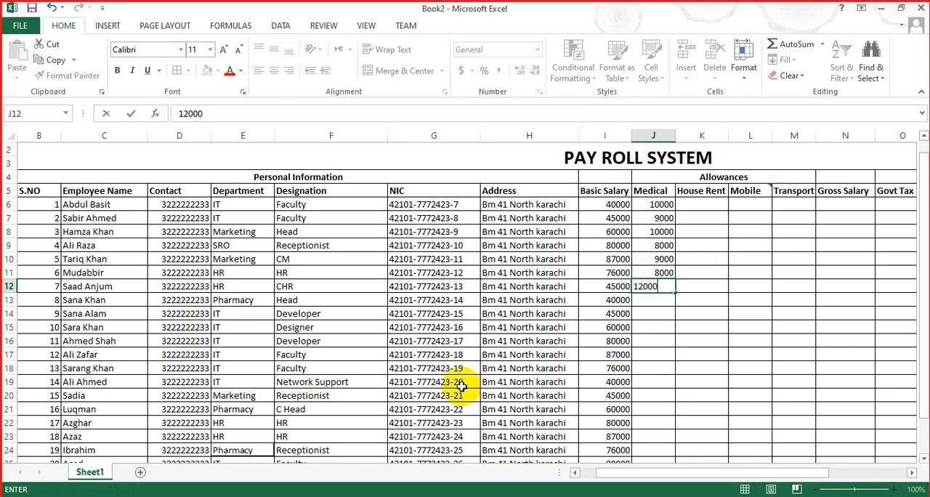
key(Return)
text(2)
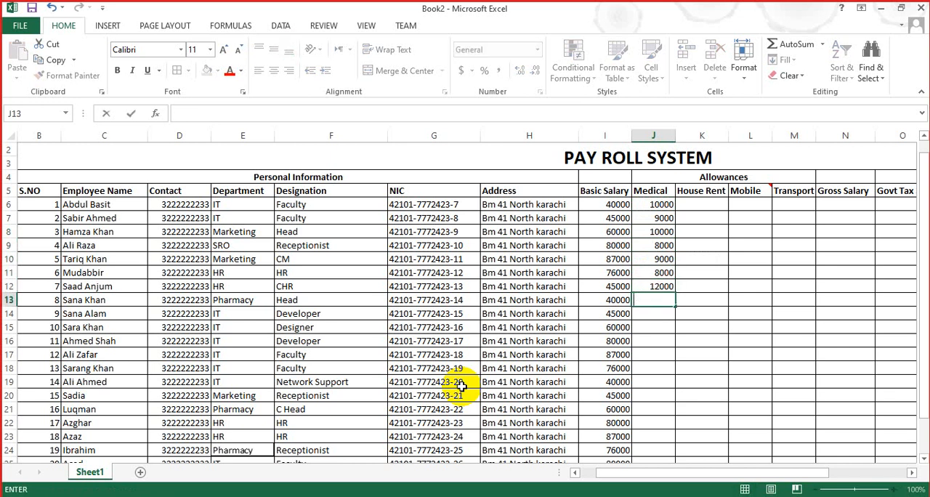
text(5000)
key(Return)
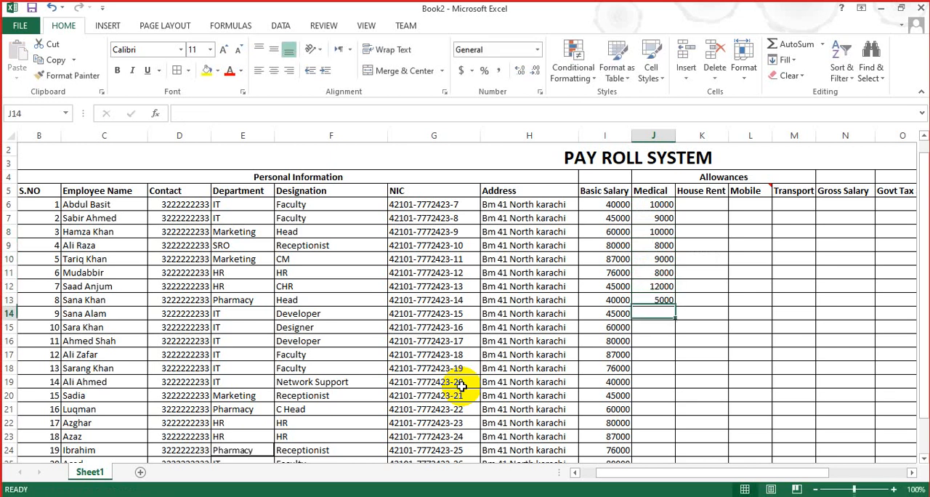
Step: Copy the three medical allowances in J7:J9 into J14:J16
key(Up)
key(Up)
key(Up)
key(Up)
key(Up)
key(shift+Up)
key(shift+Up)
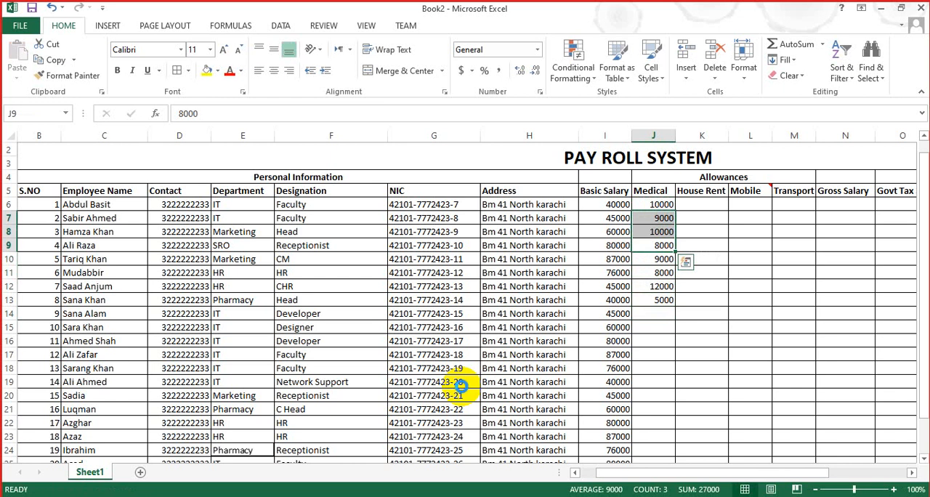
key(ctrl+c)
key(ctrl+Down)
key(Down)
key(ctrl+v)
Step: Copy the three medical allowances in J10:J12 into J17:J19
key(Up)
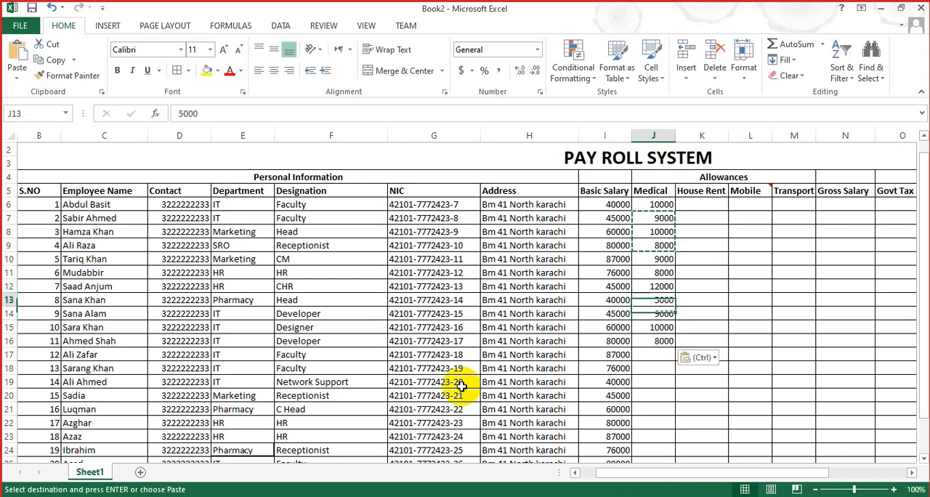
key(Up)
key(shift+Up)
key(shift+Up)
key(ctrl+c)
key(ctrl+Down)
key(Down)
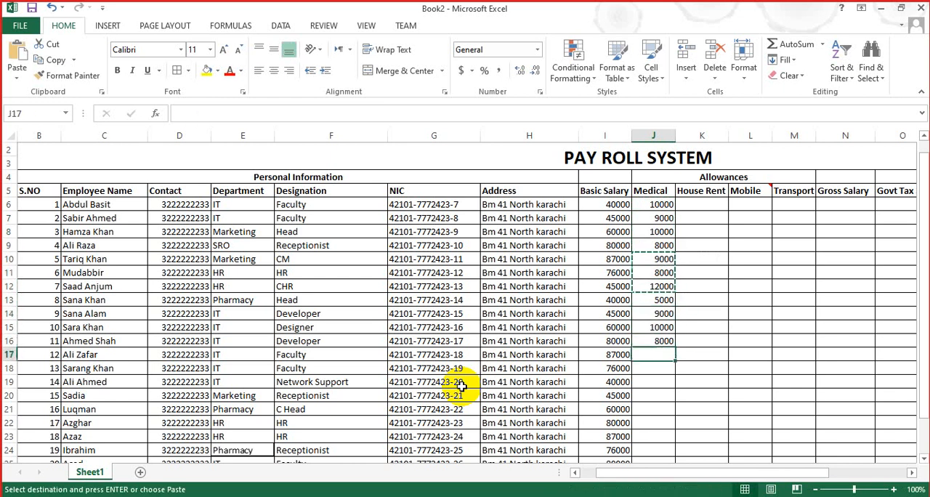
key(ctrl+v)
Step: Copy the medical allowances in J6:J8 into J20:J22 and those in J9:J11 into J23:J25
key(Down)
key(Down)
key(Down)
key(Up)
key(Up)
key(Up)
key(Up)
key(Up)
key(Up)
key(Up)
key(Up)
key(Up)
key(Up)
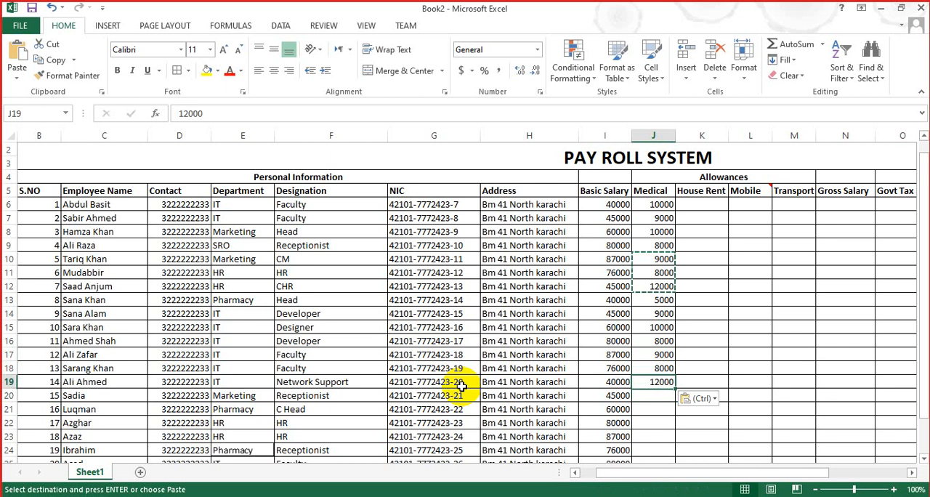
key(Up)
key(Up)
key(Up)
key(Up)
key(shift+Down)
key(shift+Down)
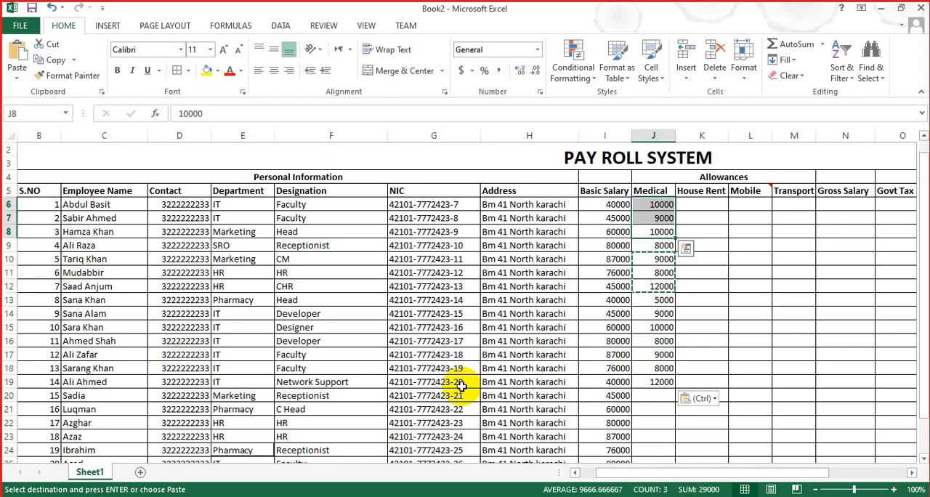
key(ctrl+c)
key(Down)
key(Down)
key(Down)
key(Down)
key(Down)
key(Down)
key(Down)
key(Down)
key(Down)
key(Down)
key(Down)
key(Down)
key(Down)
key(Down)
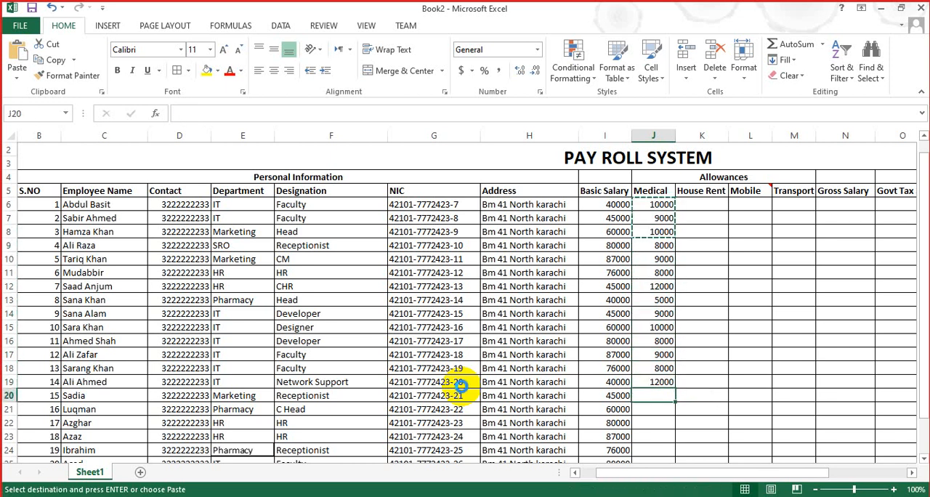
key(ctrl+v)
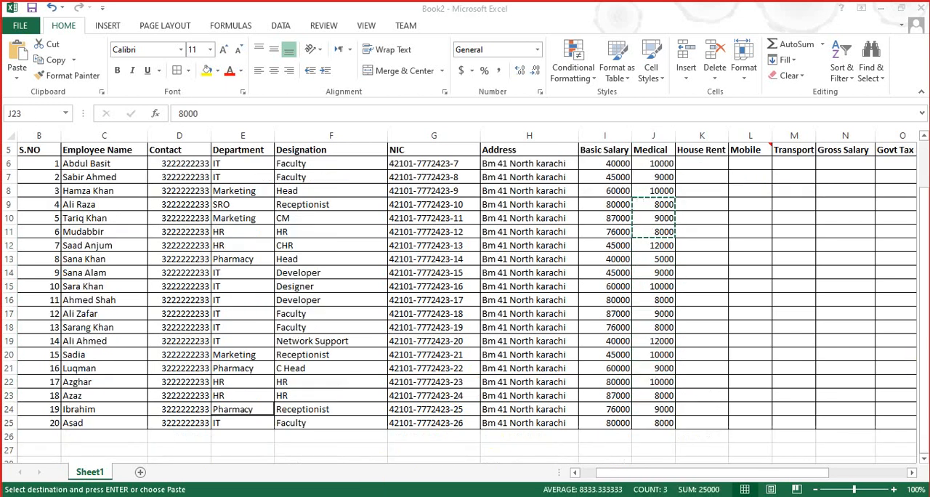
key(ctrl+v)
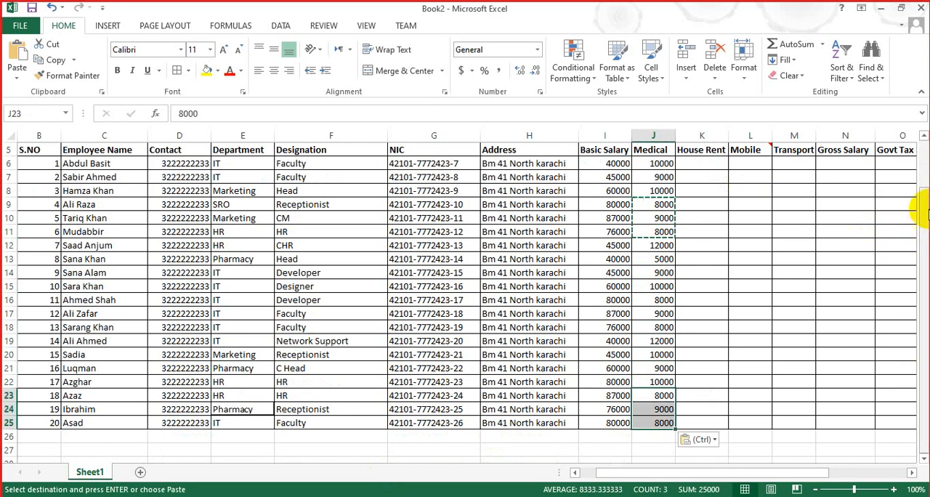
Step: Fill in the House Rent, Mobile and Transport allowances in K6:M25, using 1000 for every mobile allowance
drag(924, 211, 918, 183)
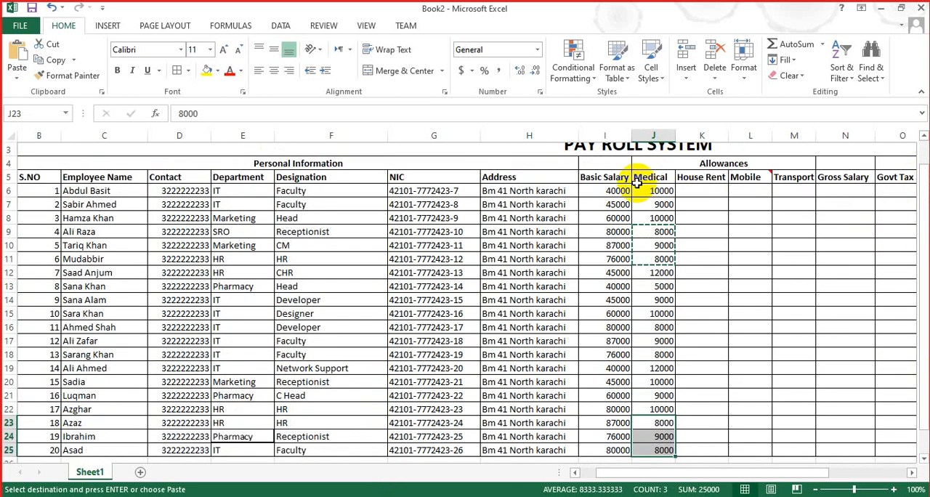
right_click(704, 190)
key(Escape)
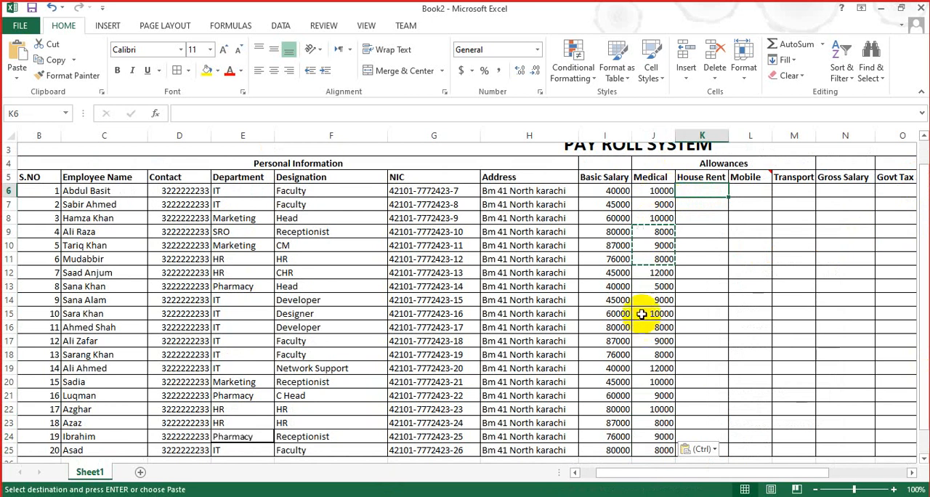
click(660, 272)
right_click(660, 311)
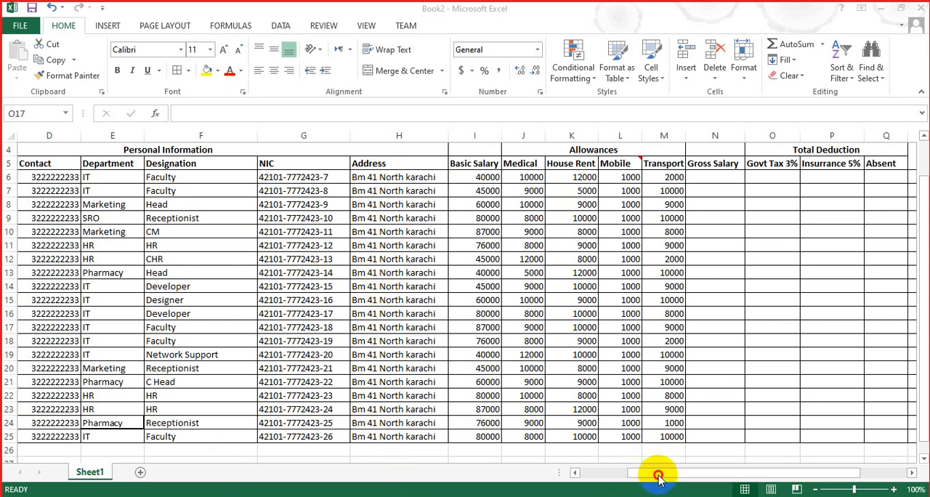
Step: Try to calculate the first employee's gross salary in N6 with the formula =I6:M6
click(728, 175)
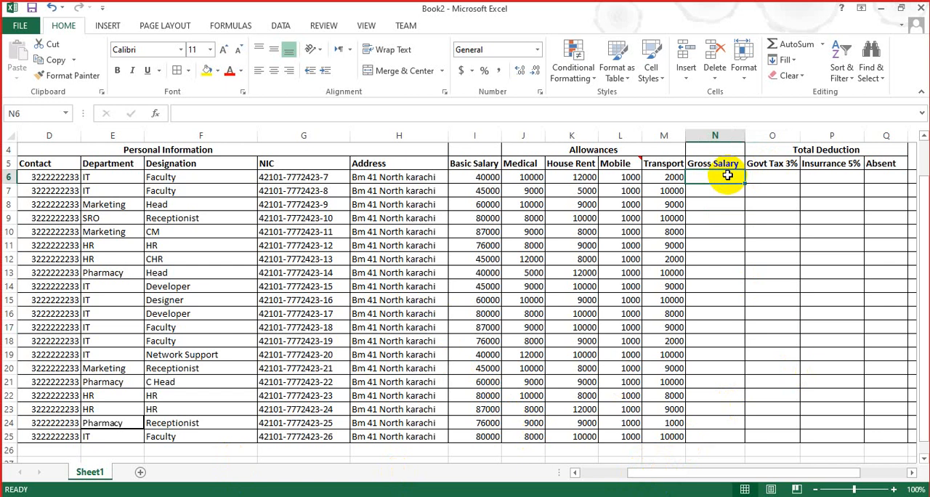
text(=)
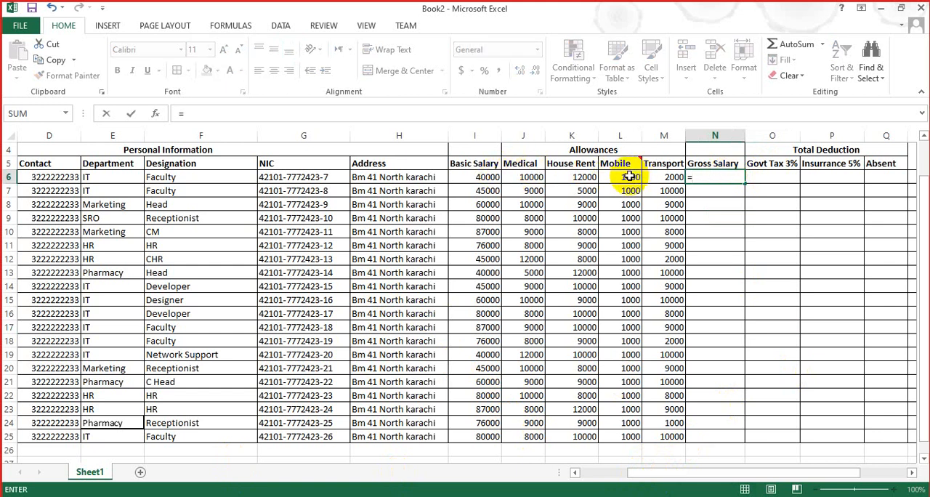
drag(486, 176, 657, 176)
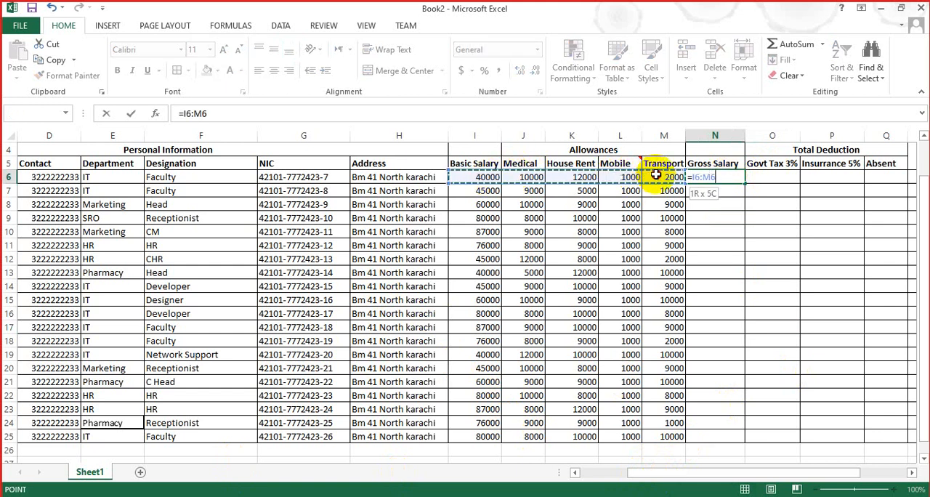
key(Return)
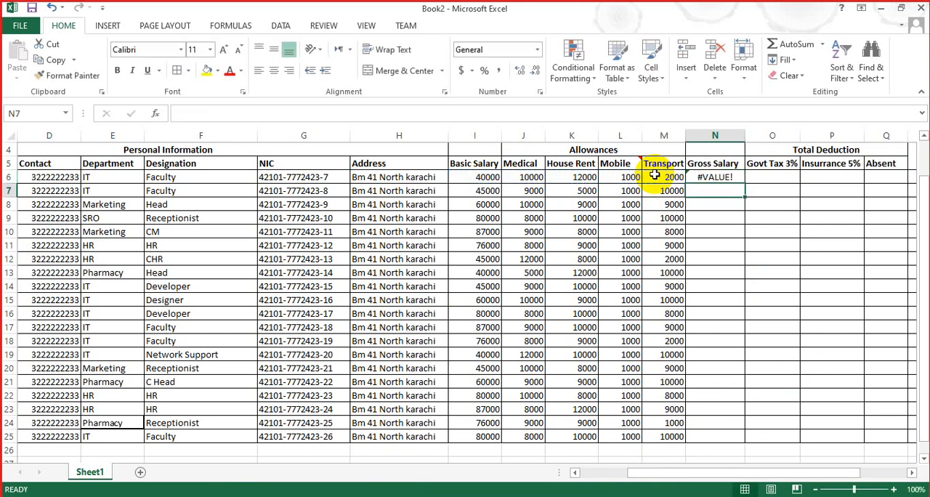
Step: Calculate the gross salary in N6 with =SUM(I6:M6) and fill the formula down to N26
click(704, 174)
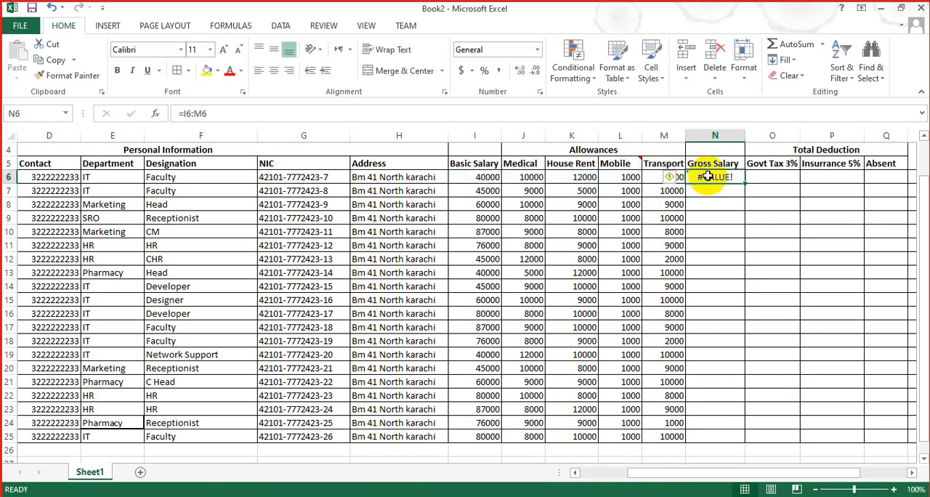
text(=SUM()
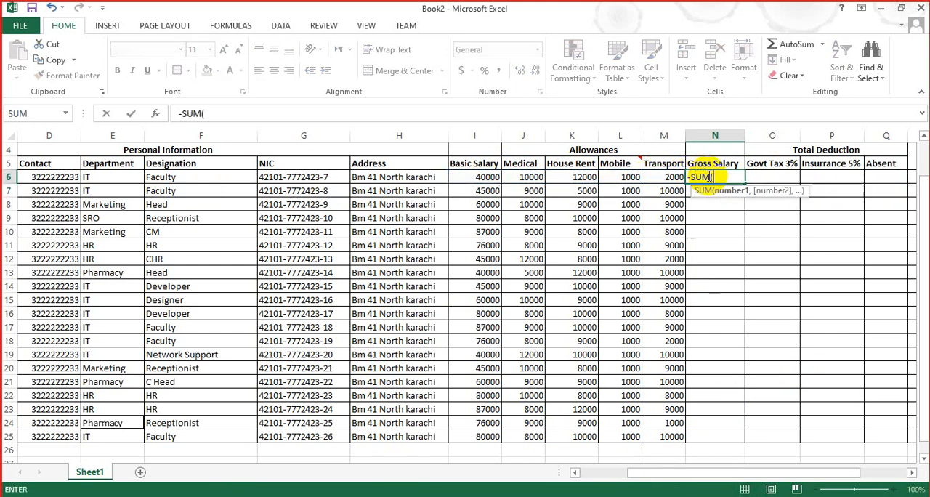
drag(484, 177, 668, 178)
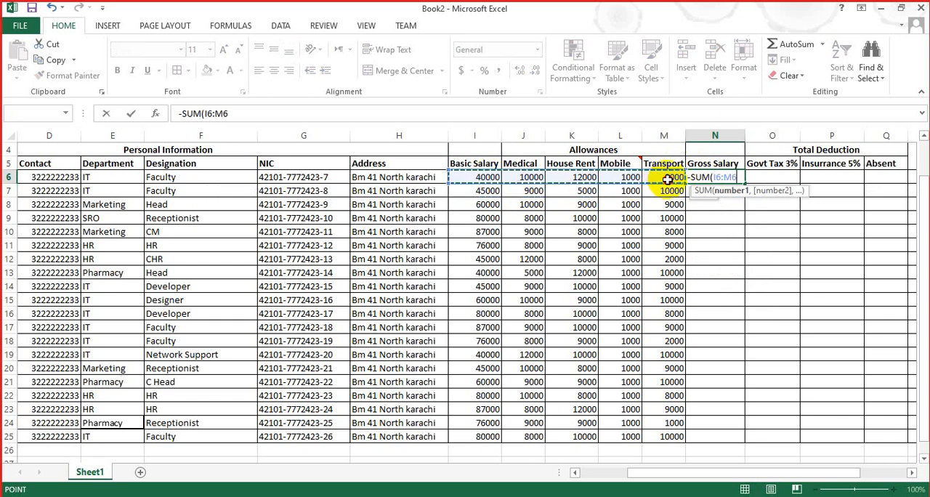
key(Return)
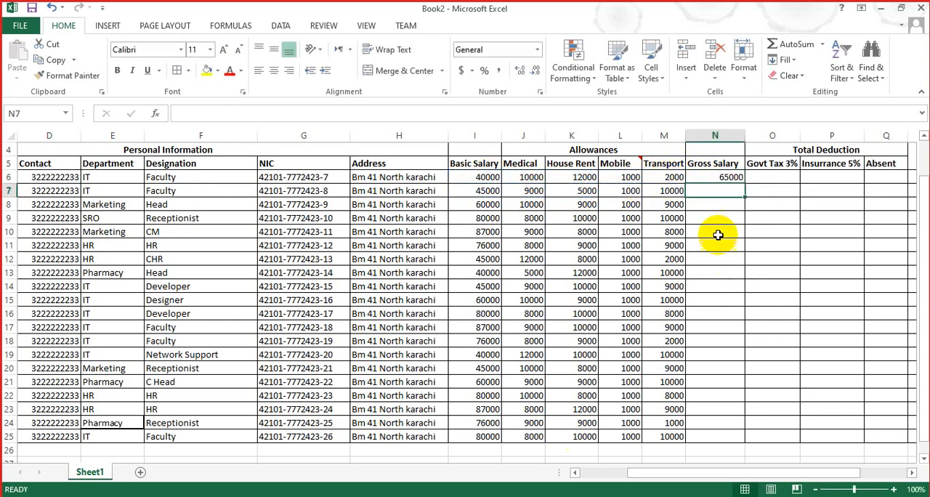
click(733, 177)
drag(744, 182, 713, 461)
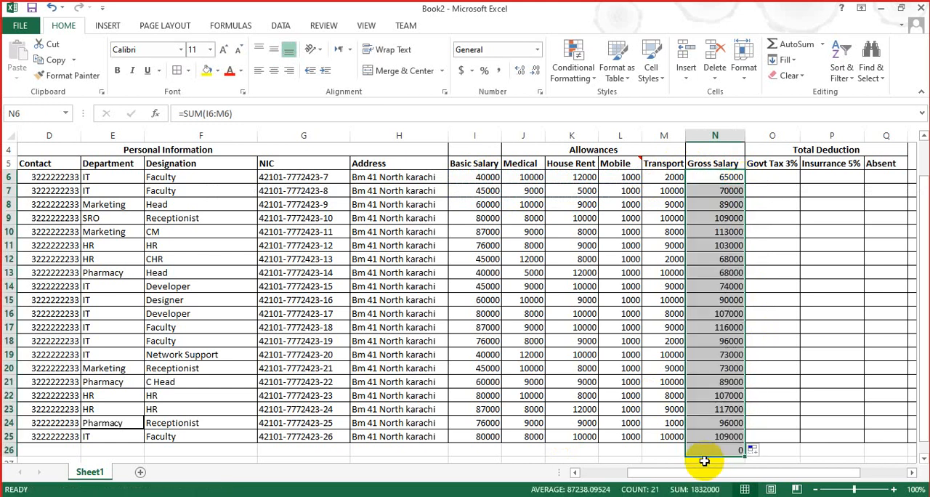
Step: Clear the surplus formula from N26 below the table and remove that cell's borders
click(716, 451)
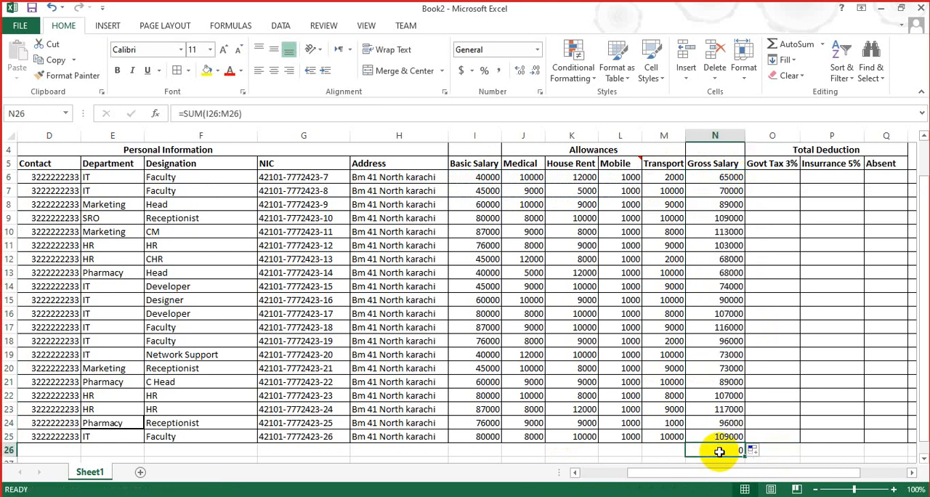
key(BackSpace)
click(431, 459)
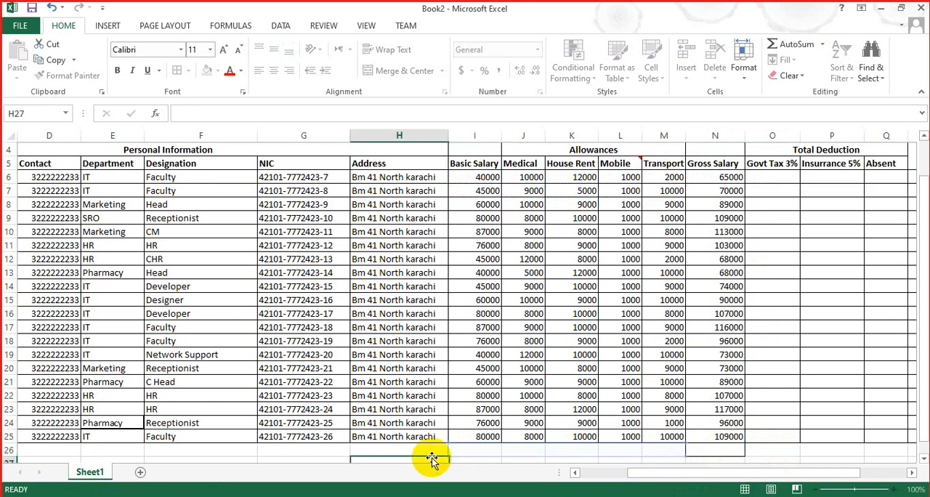
click(718, 450)
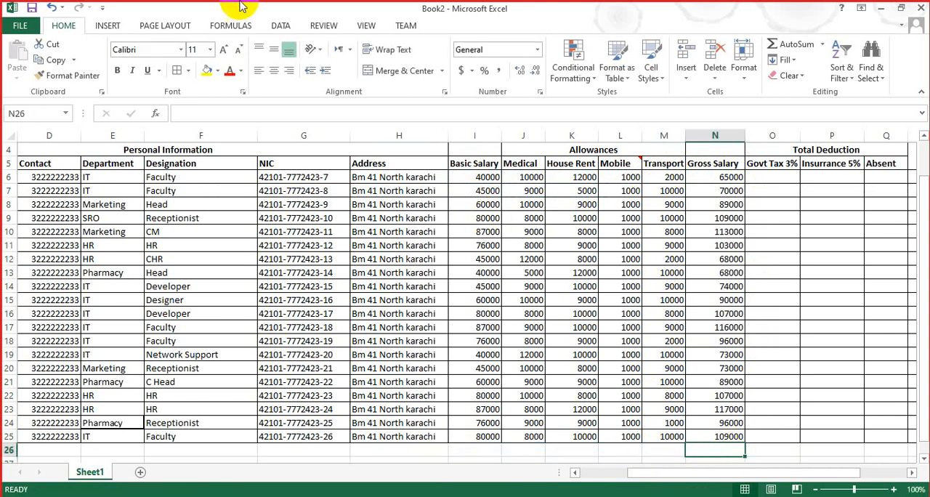
click(187, 70)
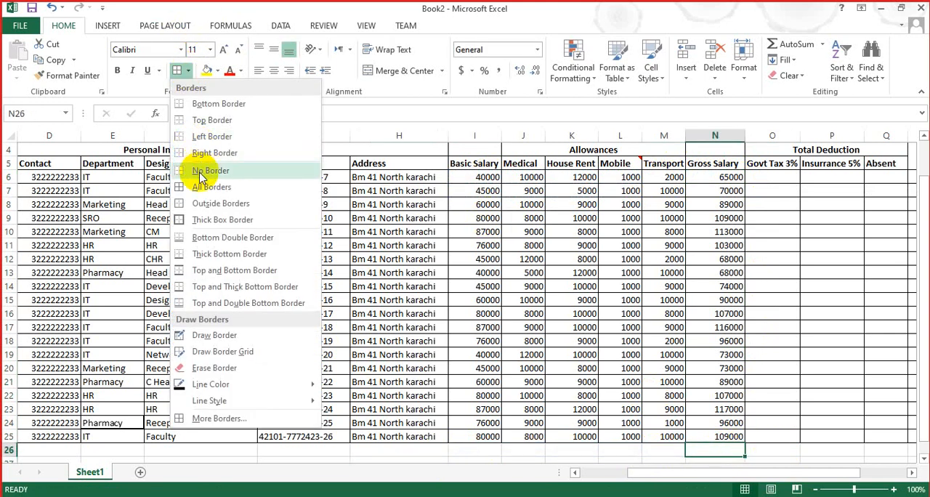
click(201, 173)
click(730, 262)
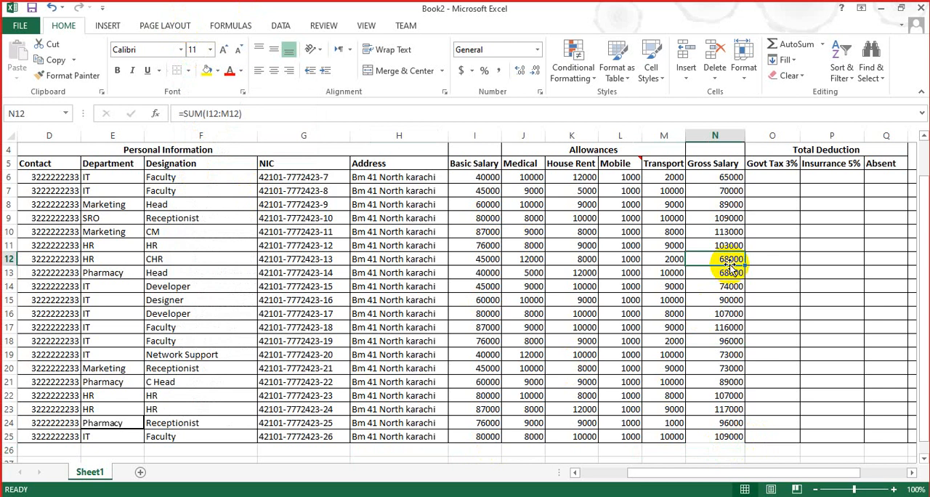
Step: Fill the merged PAY ROLL SYSTEM title cell with light blue
drag(718, 473, 666, 471)
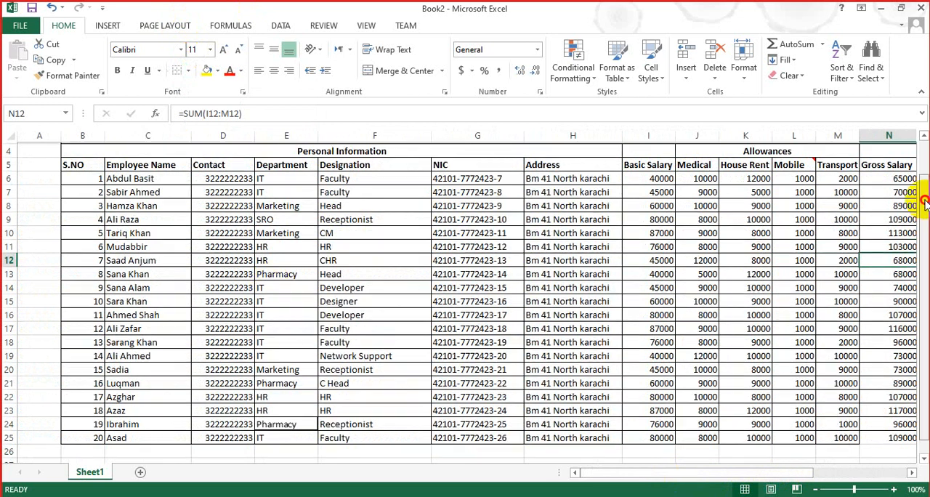
scroll(914, 168, up, 1)
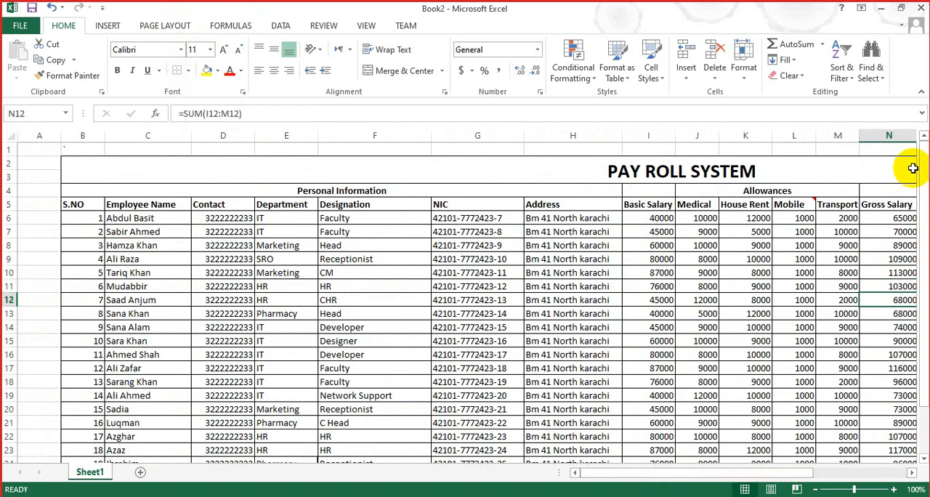
click(617, 179)
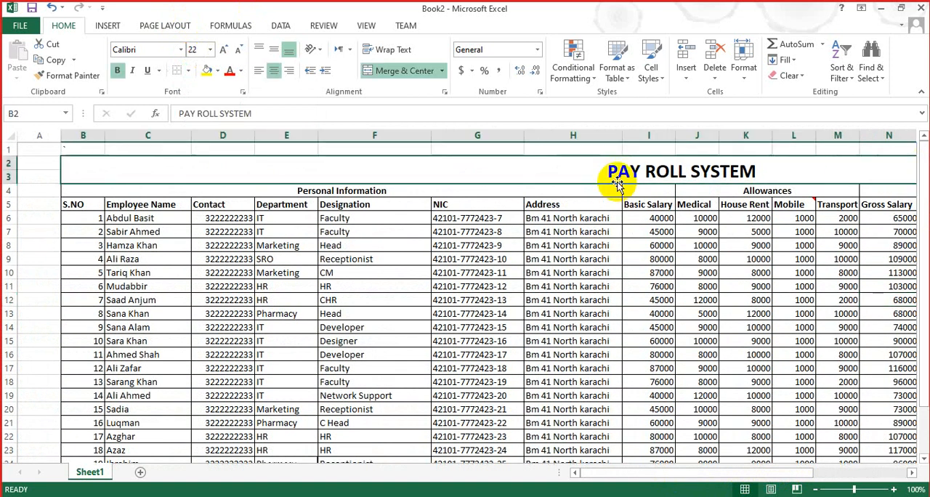
click(217, 72)
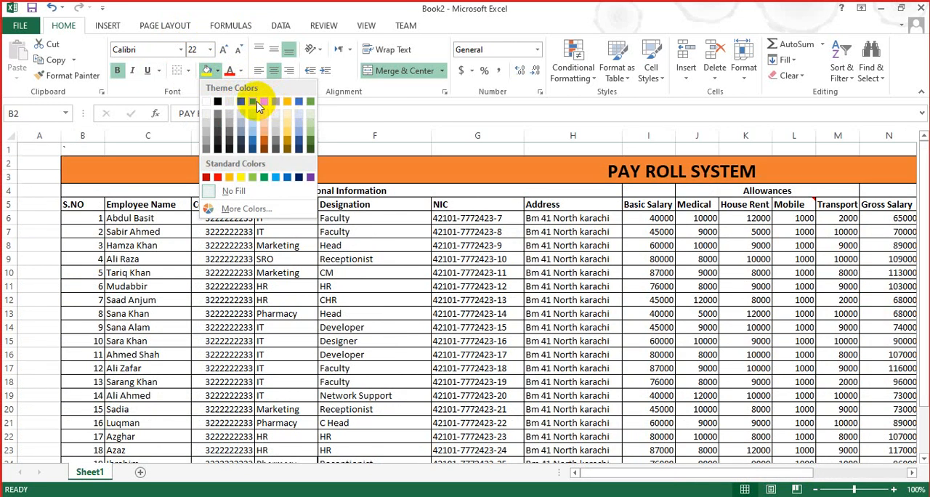
click(254, 120)
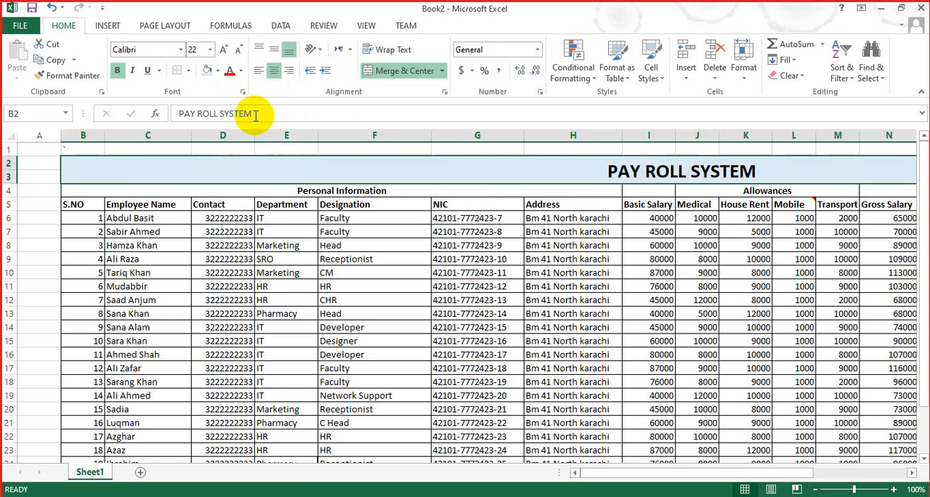
Step: Fill the merged Personal Information header in row 4 with medium grey
click(248, 186)
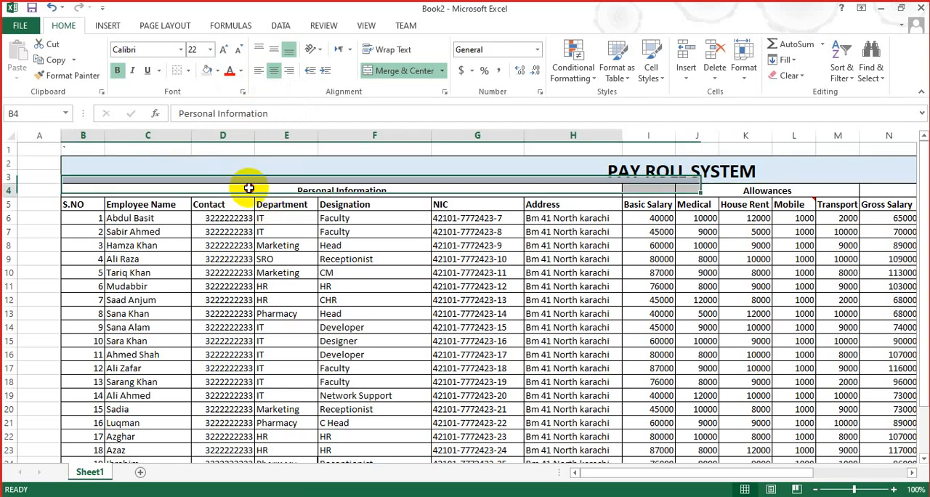
key(shift+Right)
key(shift+Right)
key(shift+Right)
key(shift+Right)
key(shift+Right)
key(shift+Right)
key(shift+Right)
key(shift+Right)
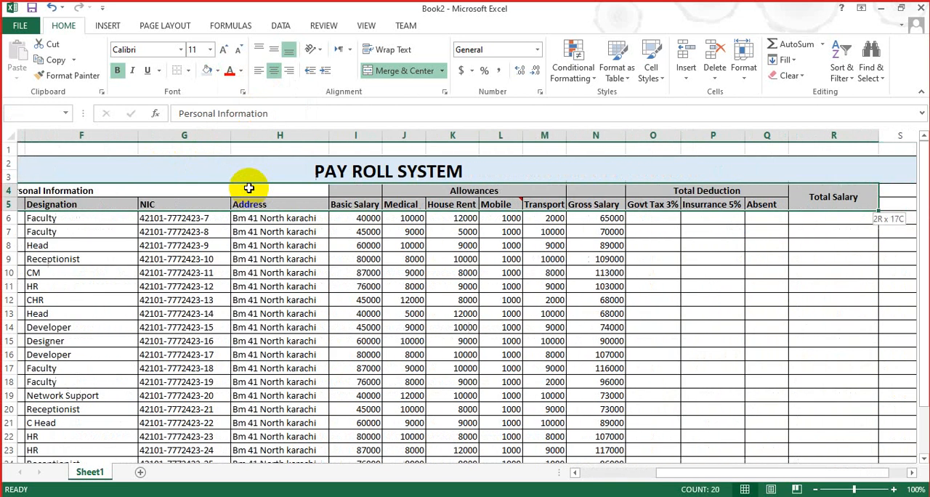
key(shift+Left)
key(shift+Left)
key(shift+Left)
key(shift+Left)
key(shift+Left)
key(shift+Left)
key(shift+Left)
key(shift+Up)
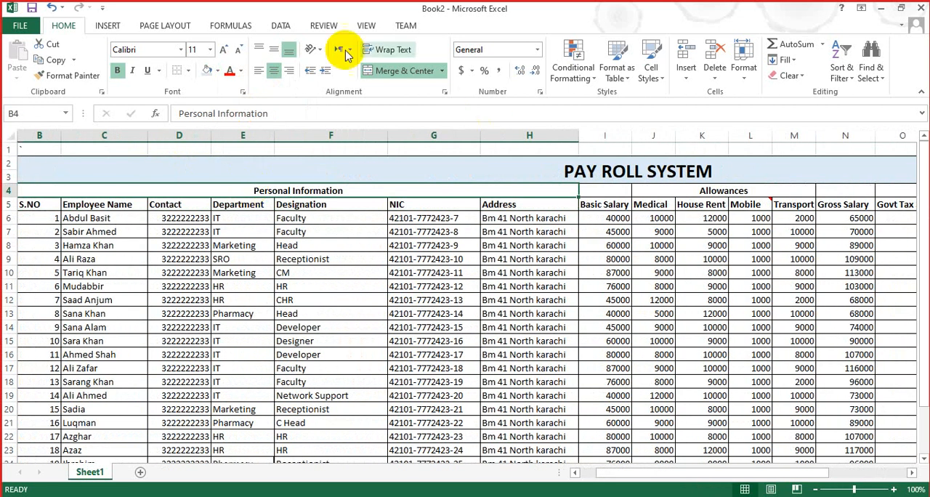
click(218, 71)
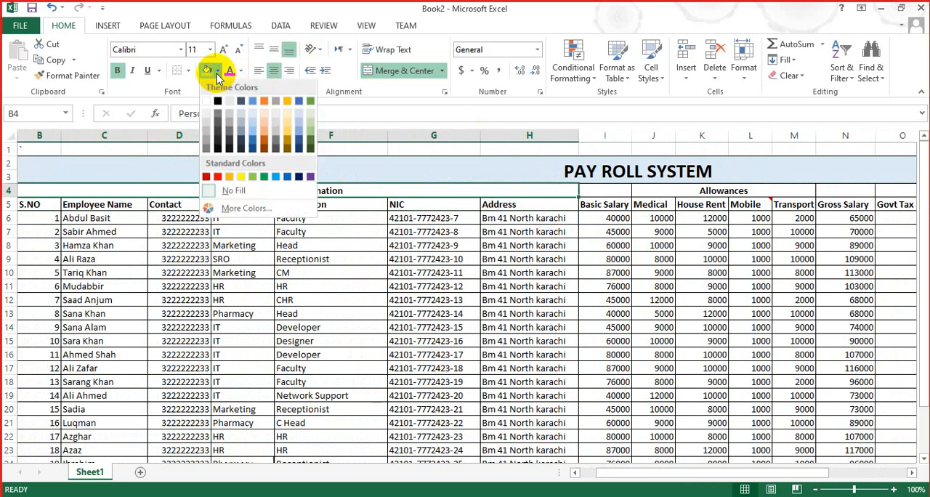
click(229, 128)
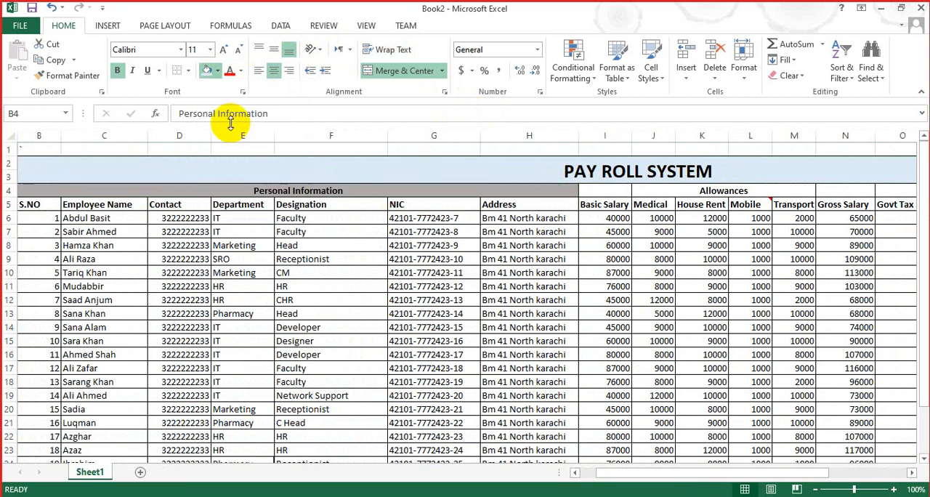
Step: Fill the merged Allowances header in row 4 with blue-grey
click(680, 187)
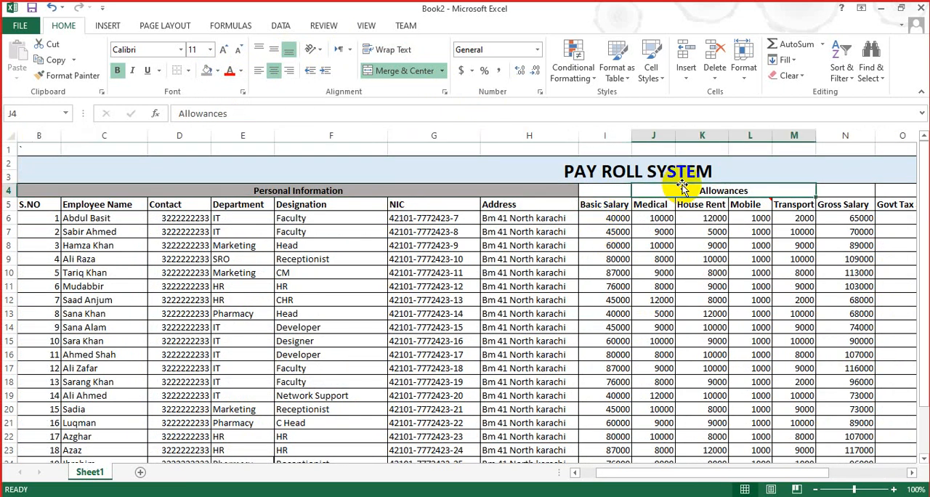
click(218, 71)
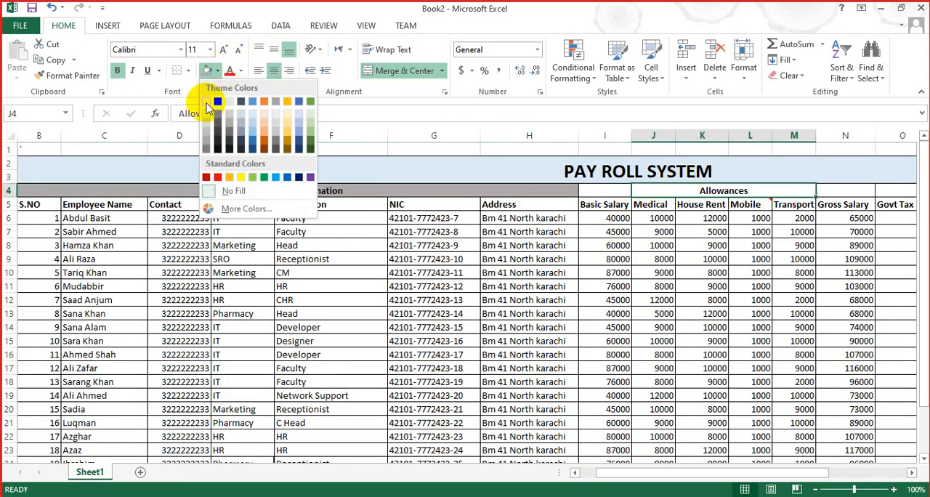
click(246, 138)
Step: Fill the merged Total Deduction header in row 4 with light green
click(648, 273)
key(Right)
key(Right)
key(Right)
key(Right)
key(Right)
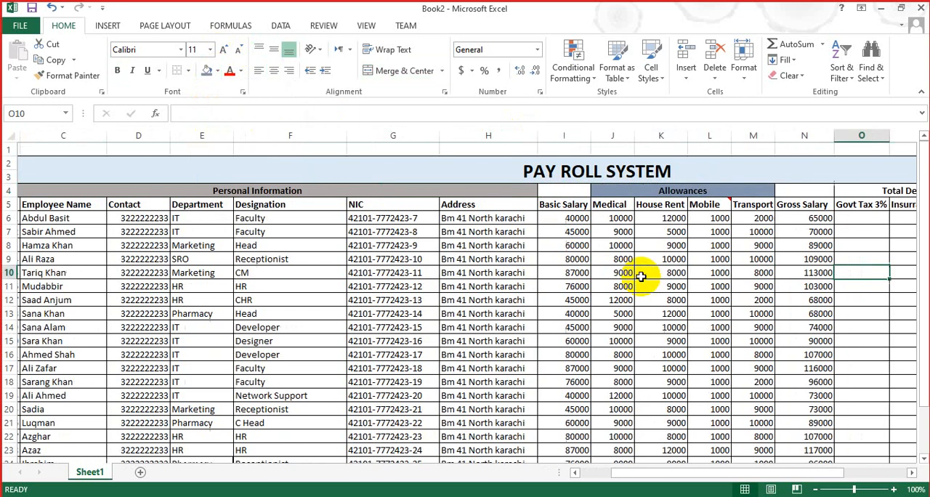
key(Up)
key(Up)
key(Up)
key(Up)
key(Up)
key(Up)
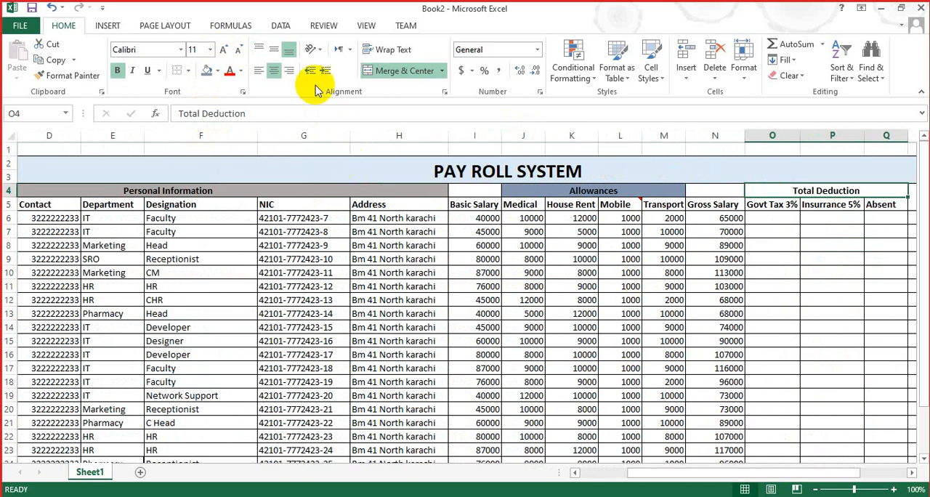
click(219, 70)
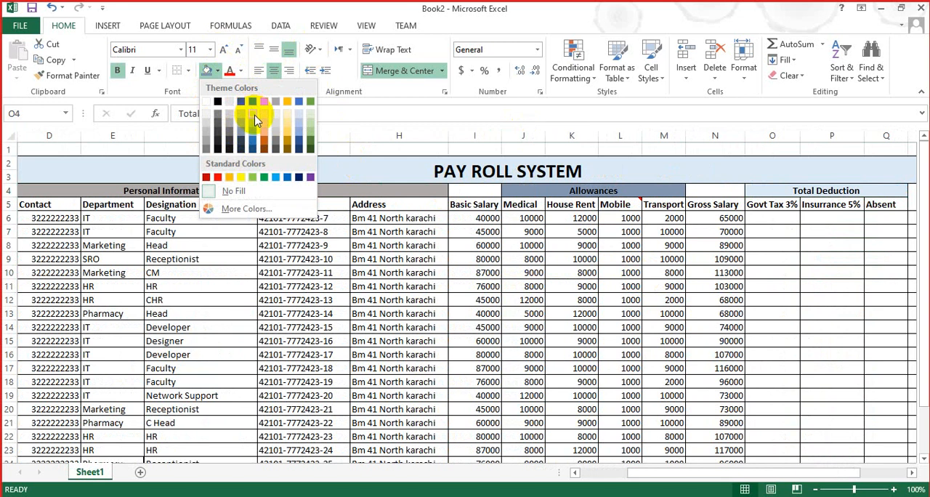
click(313, 114)
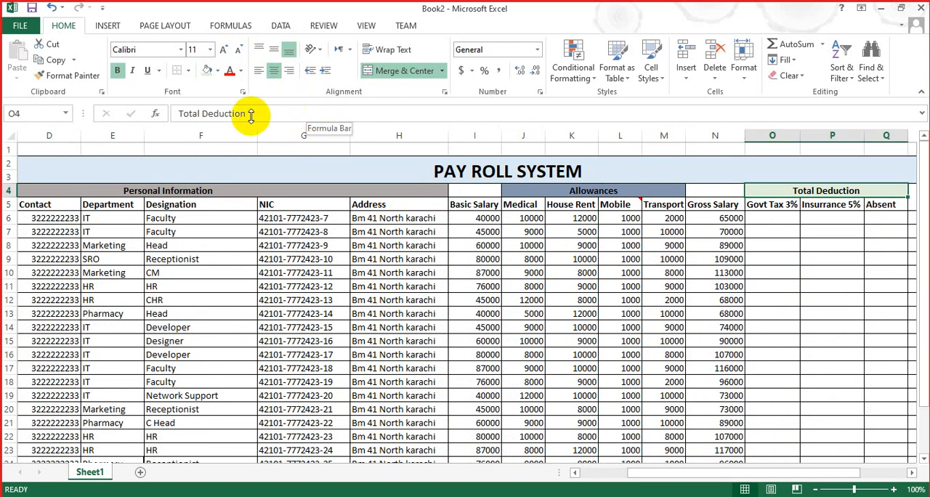
Step: Fill the merged Total Salary header in R4 with light grey
click(720, 336)
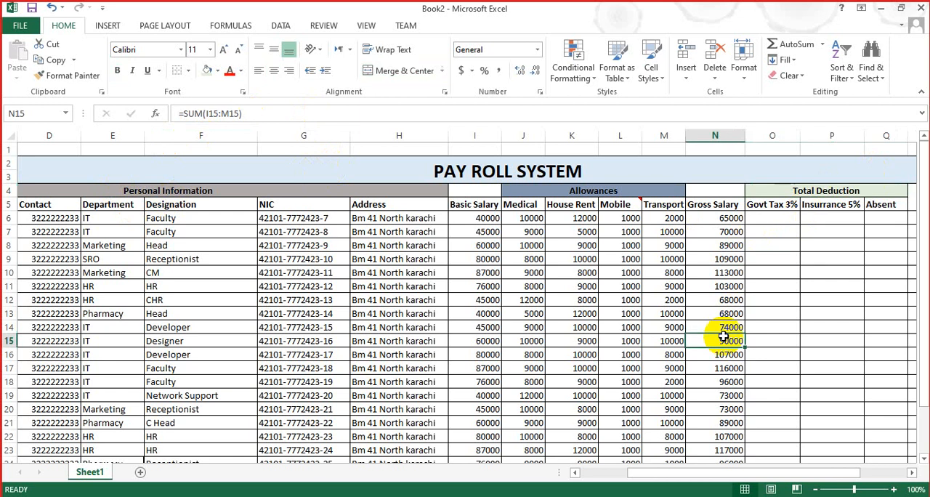
key(Right)
key(Right)
key(Right)
key(Right)
key(Right)
key(Right)
key(Right)
key(Right)
key(Right)
key(Right)
key(Right)
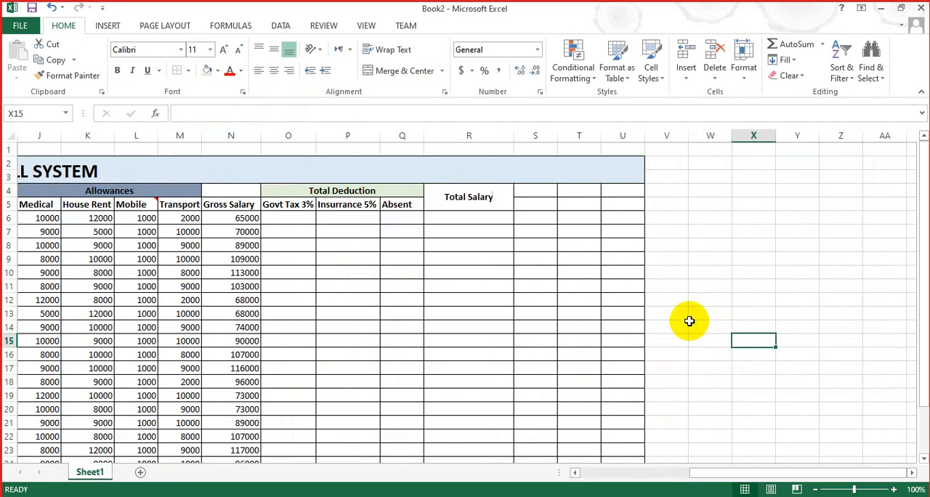
click(484, 196)
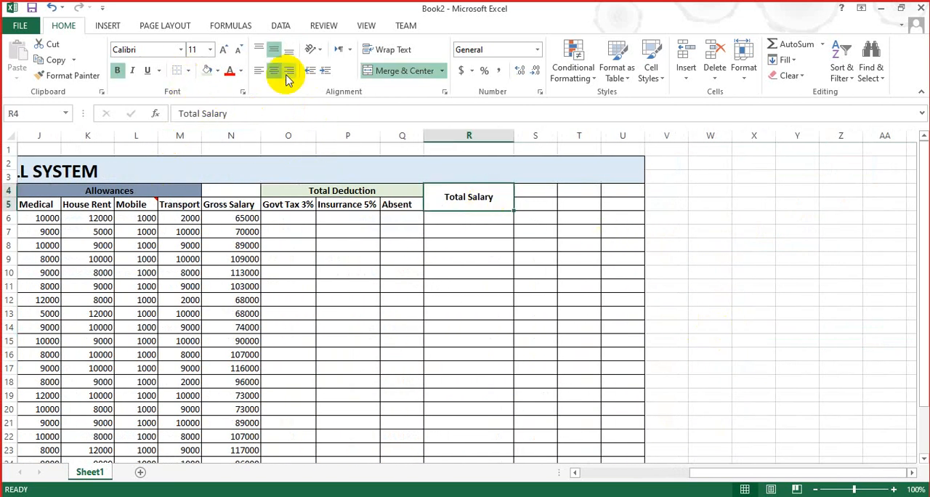
click(212, 71)
click(218, 72)
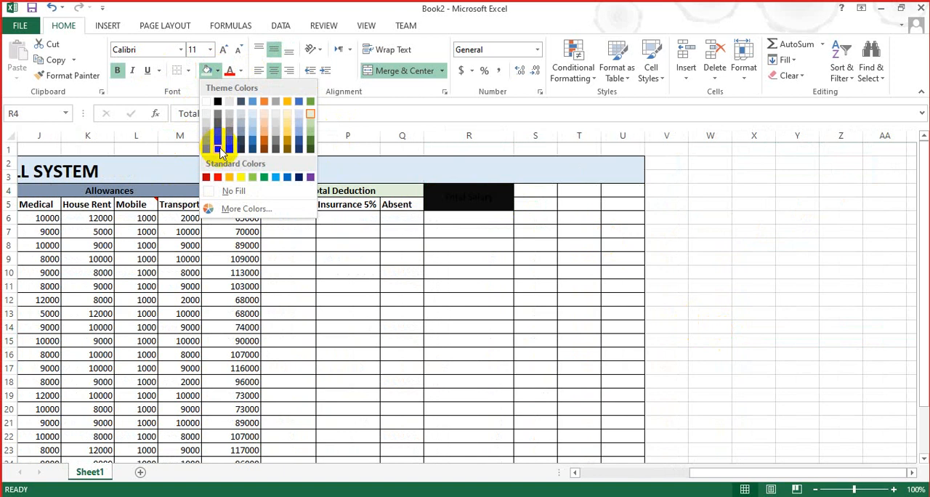
click(228, 120)
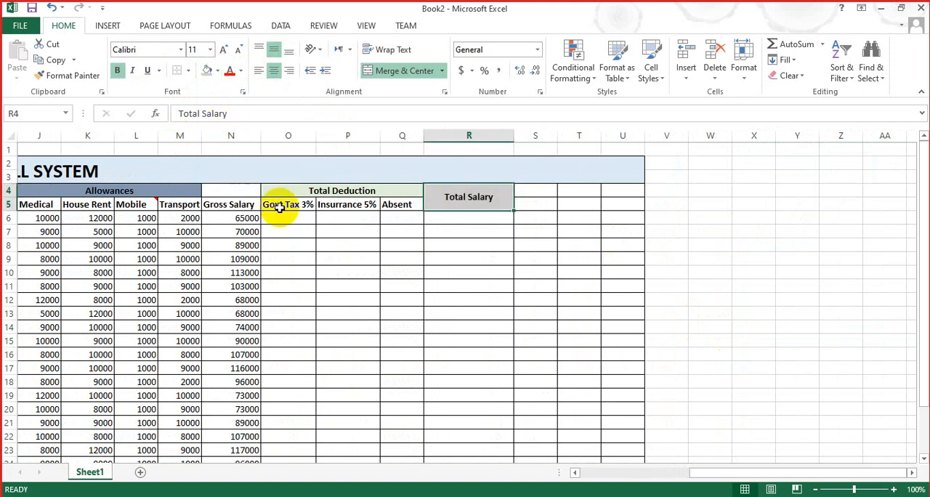
Step: Look over the payroll columns along row 12, from the personal information to the deductions and total salary
click(359, 301)
key(Left)
key(Left)
key(Left)
key(Left)
key(Left)
key(Left)
key(Left)
key(Left)
key(Left)
key(Left)
key(Left)
key(Left)
key(Left)
key(Left)
key(Left)
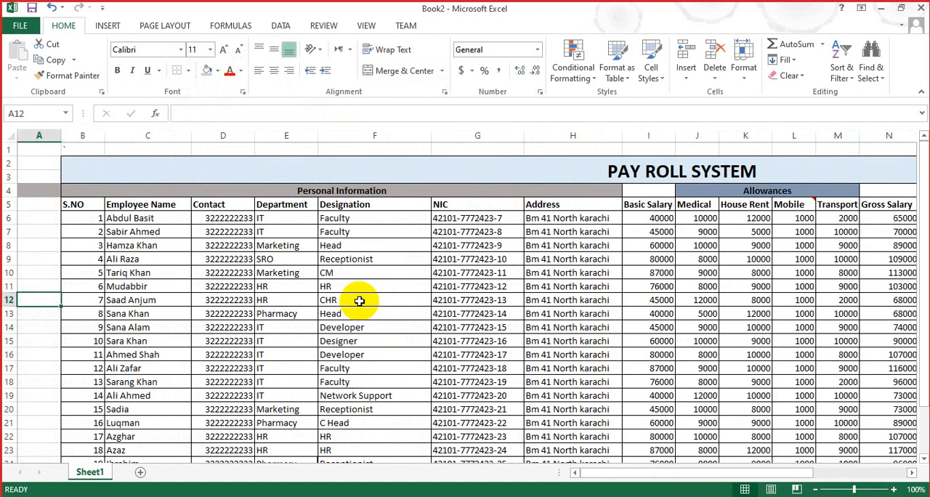
key(Right)
key(Right)
key(Right)
key(Right)
key(Right)
key(Right)
key(Right)
key(Right)
key(Right)
key(Right)
key(Right)
key(Right)
key(Right)
key(Right)
key(Right)
key(Right)
key(Right)
key(Right)
key(Right)
key(Right)
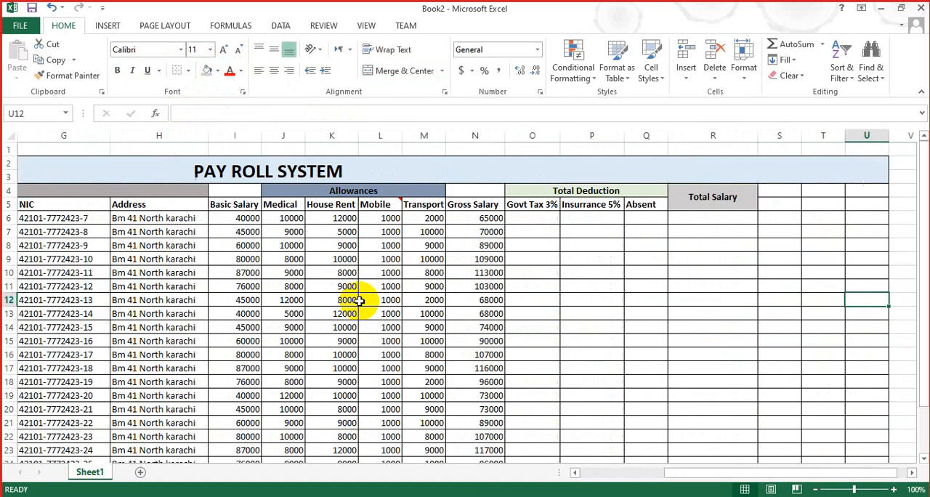
Step: Enter the formula =N6*3% in O6 to calculate the first employee's Govt Tax from the gross salary
click(433, 218)
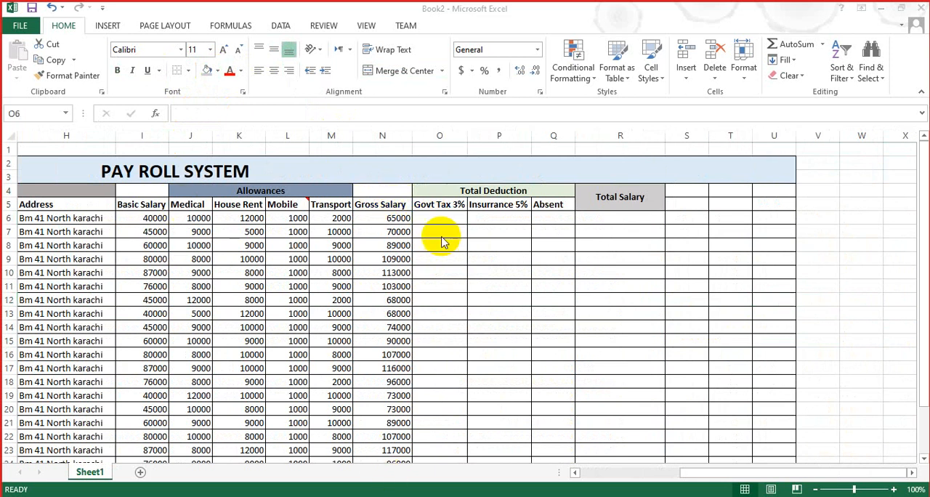
click(378, 219)
click(436, 223)
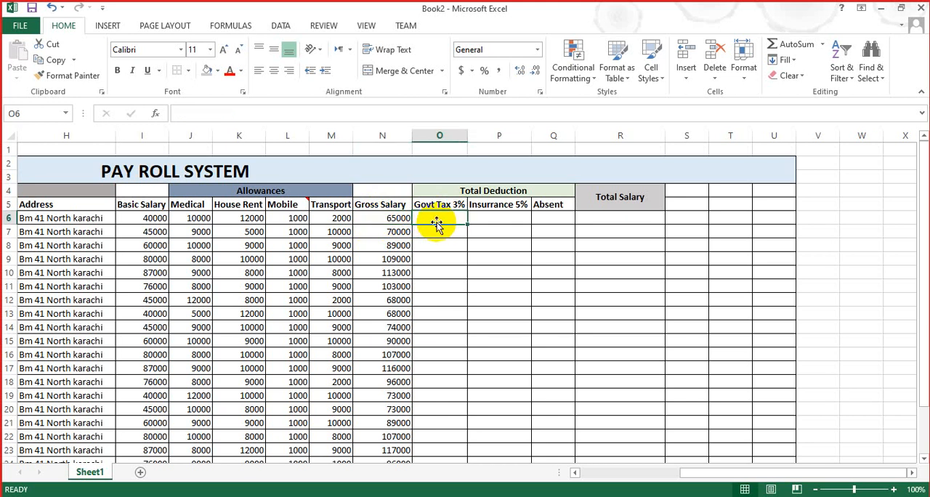
text(=)
click(401, 220)
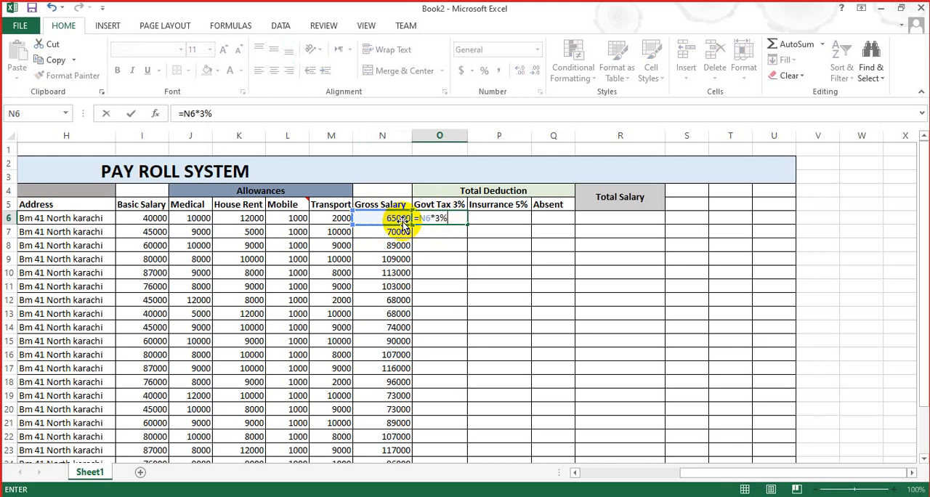
text(*3%)
key(Return)
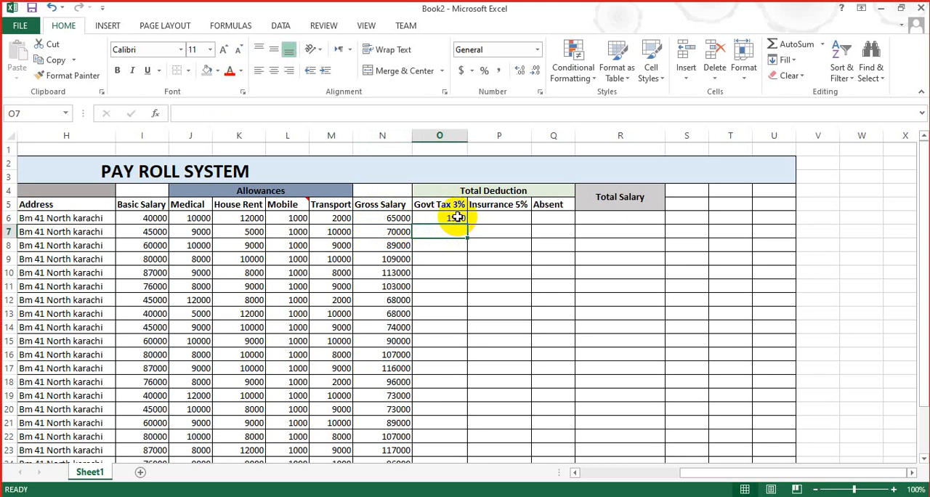
Step: Enter the formula =N7*3% in O7 for the second employee's Govt Tax
text(=)
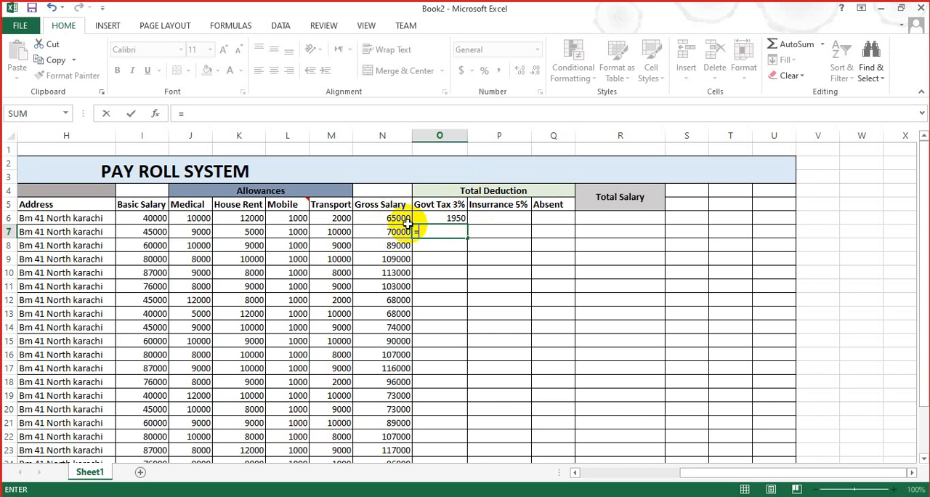
click(384, 237)
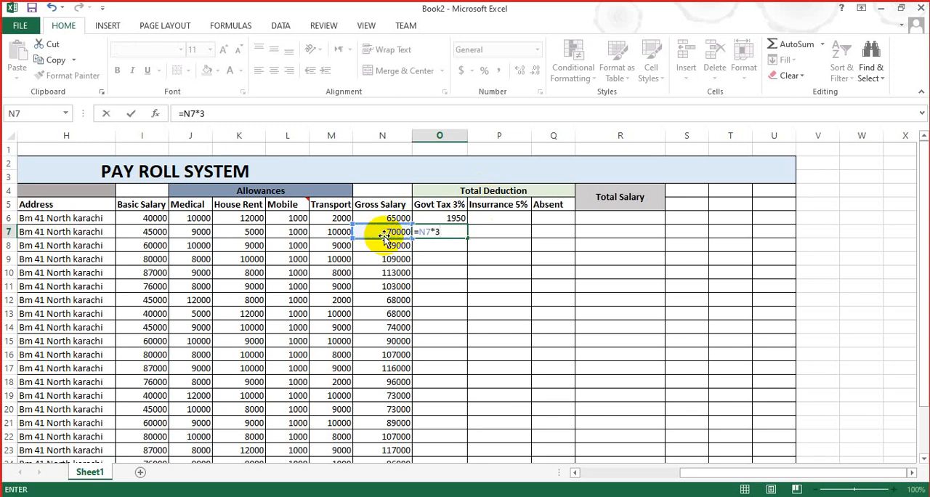
key(Return)
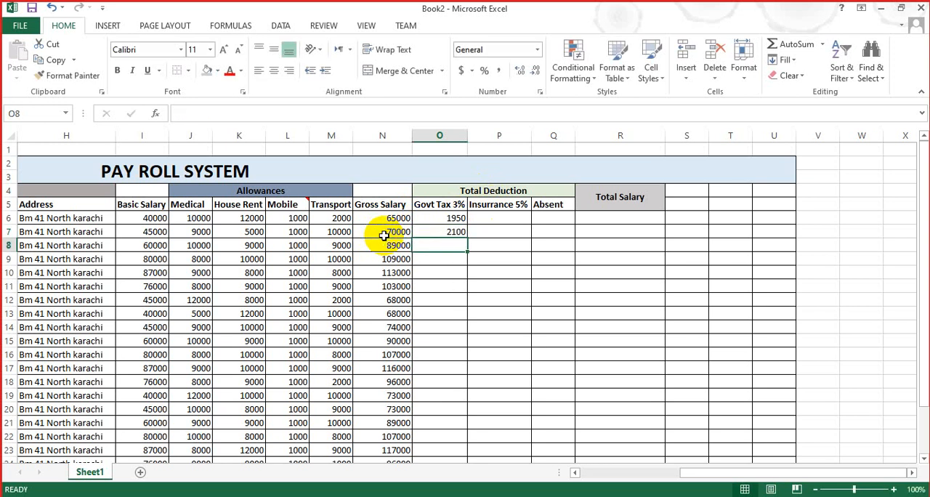
Step: Fill the Govt Tax formula from O7 down to row 25
right_click(437, 218)
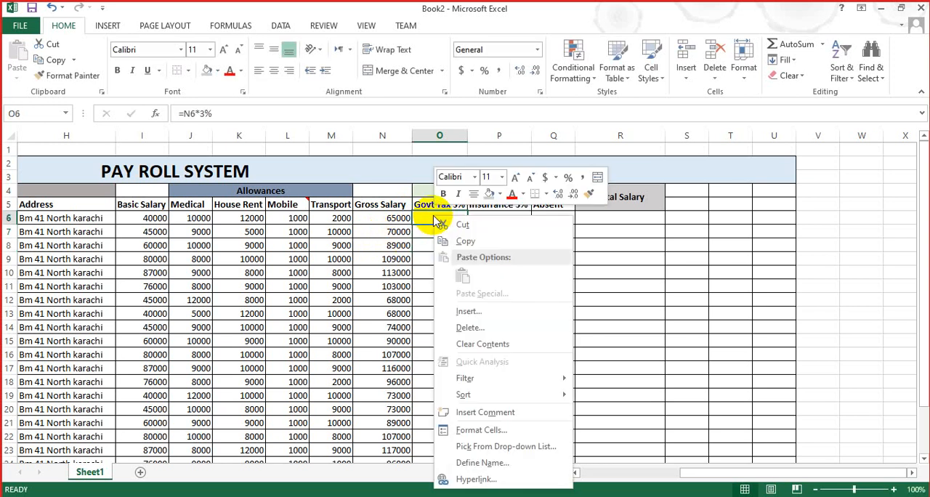
click(420, 241)
click(434, 232)
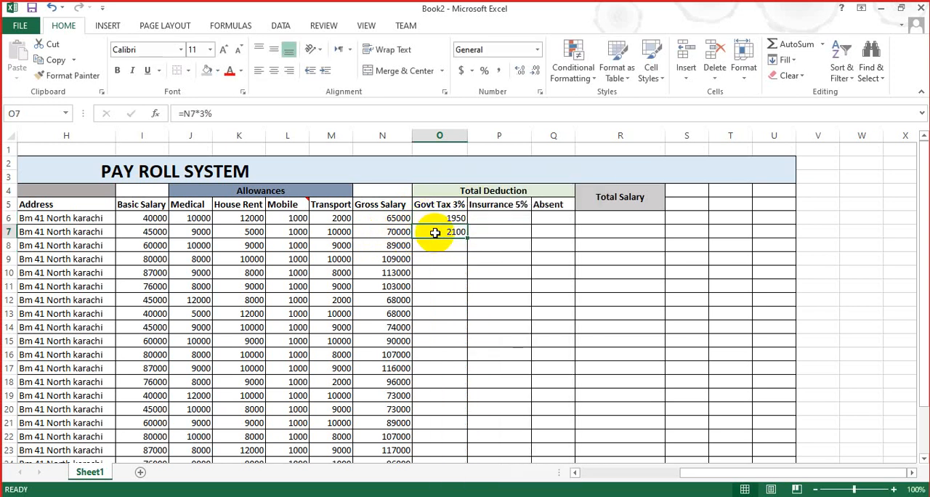
drag(467, 237, 426, 445)
key(Escape)
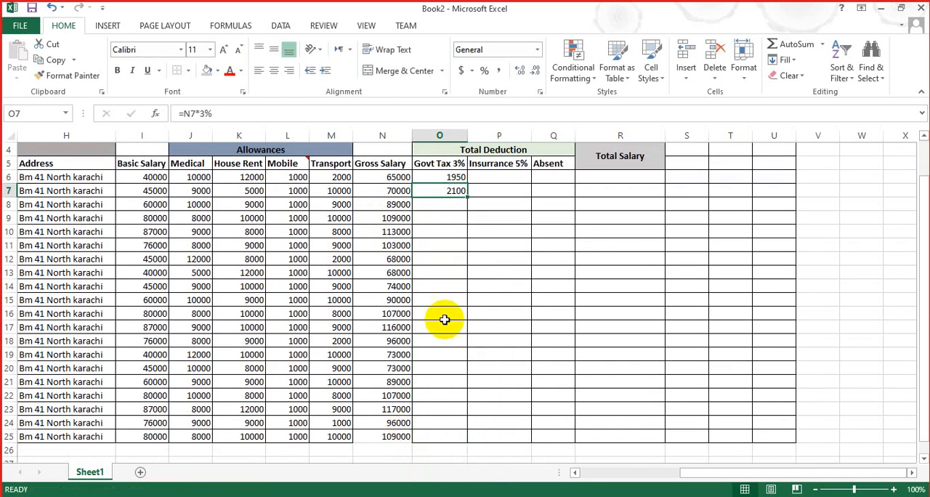
drag(470, 197, 470, 437)
click(562, 383)
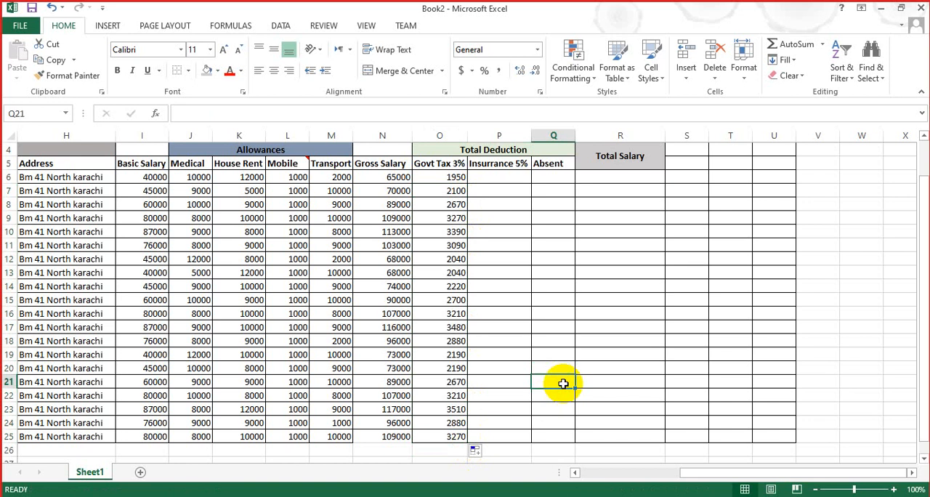
Step: Enter the formula =N6*5% in P6 to calculate the first employee's insurance deduction from the gross salary
click(502, 205)
click(492, 176)
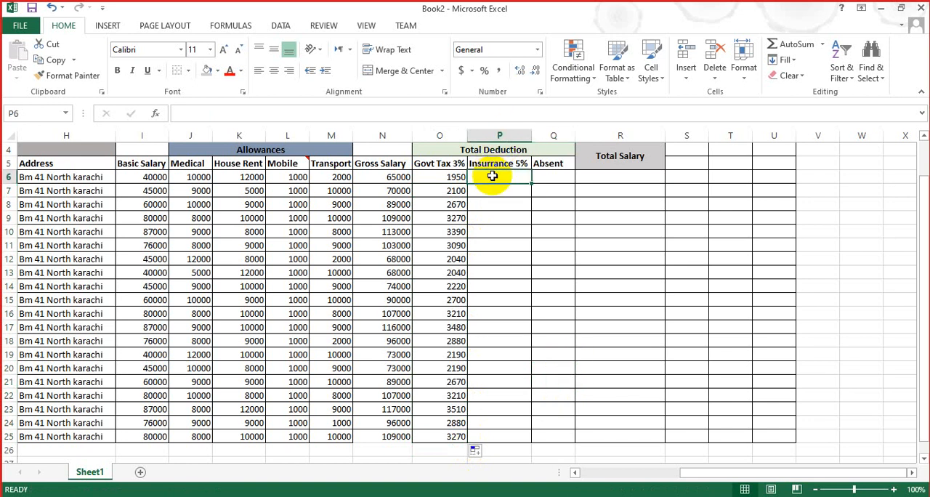
text(=)
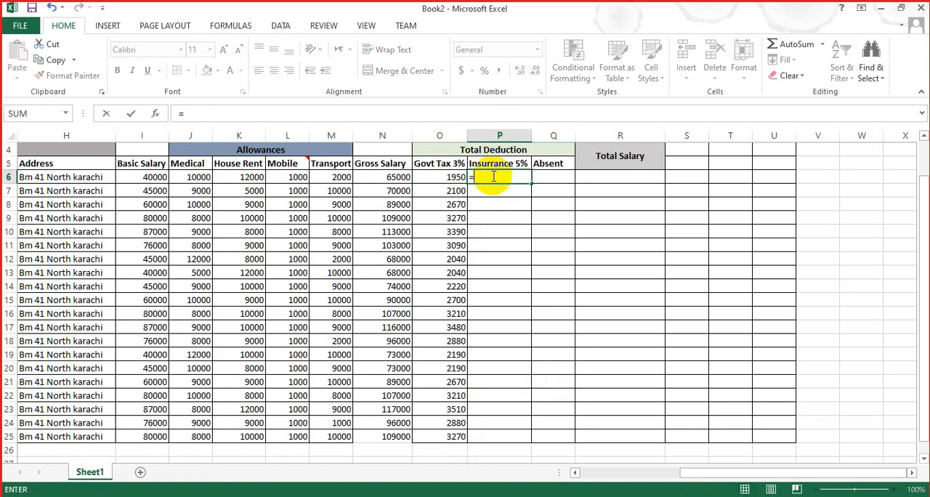
click(384, 177)
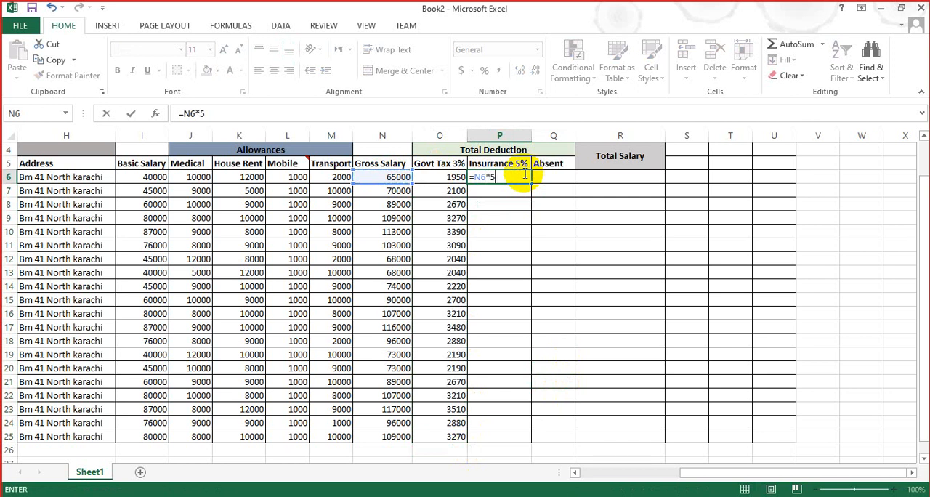
key(Return)
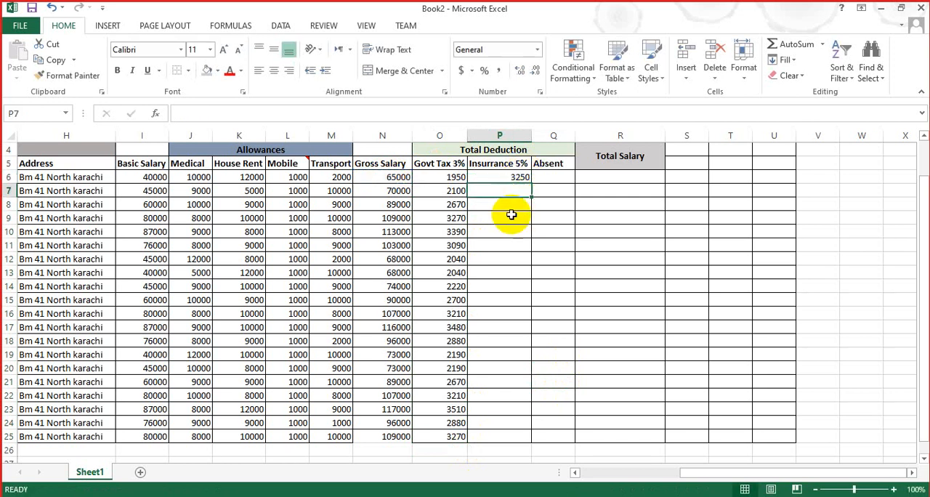
Step: Fill the insurance formula from P6 down to row 25
click(523, 177)
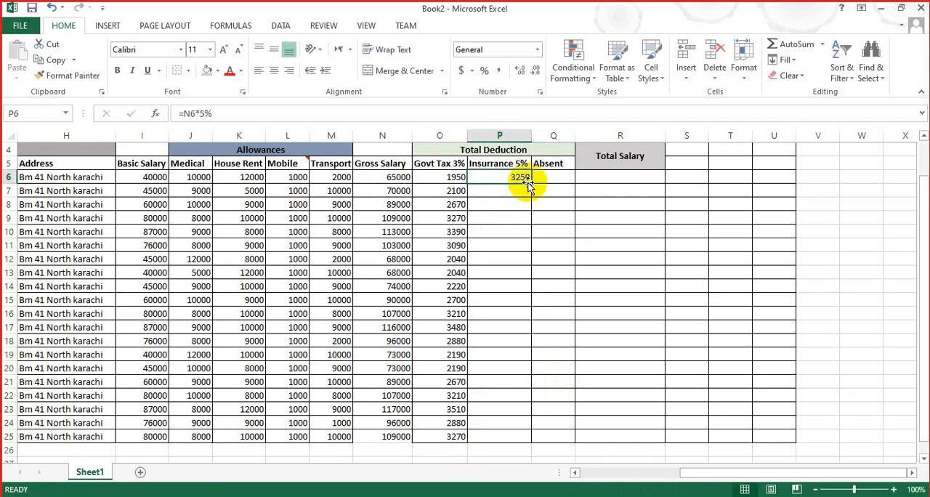
mouse_move(531, 184)
mouse_down()
mouse_move(482, 483)
mouse_move(486, 396)
mouse_move(495, 392)
mouse_up()
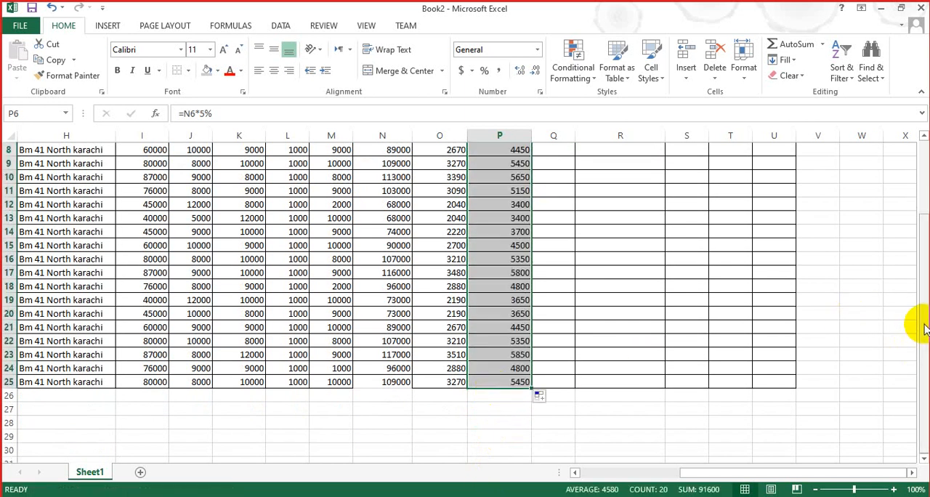
right_click(926, 279)
drag(926, 240, 926, 185)
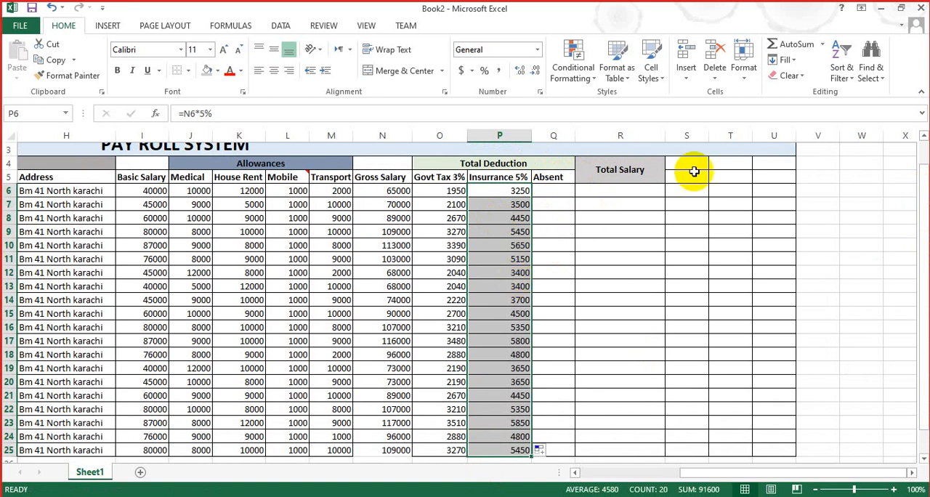
click(633, 187)
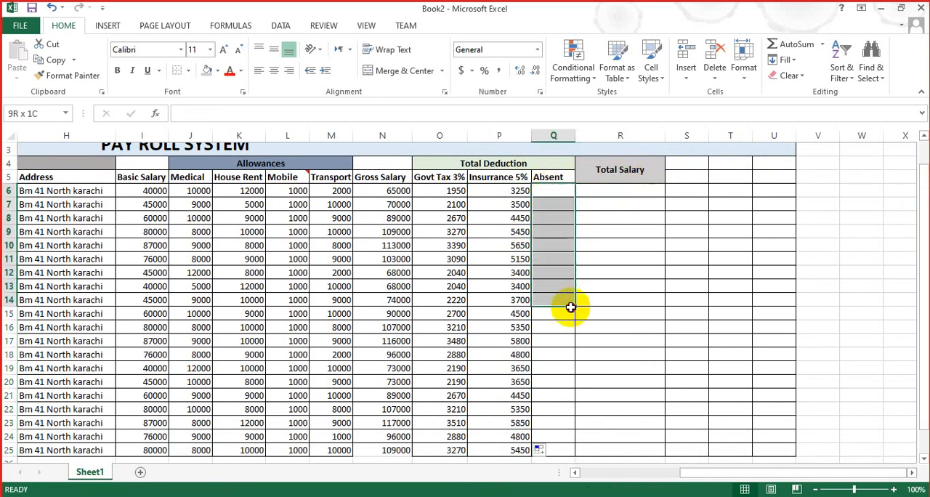
drag(554, 189, 575, 474)
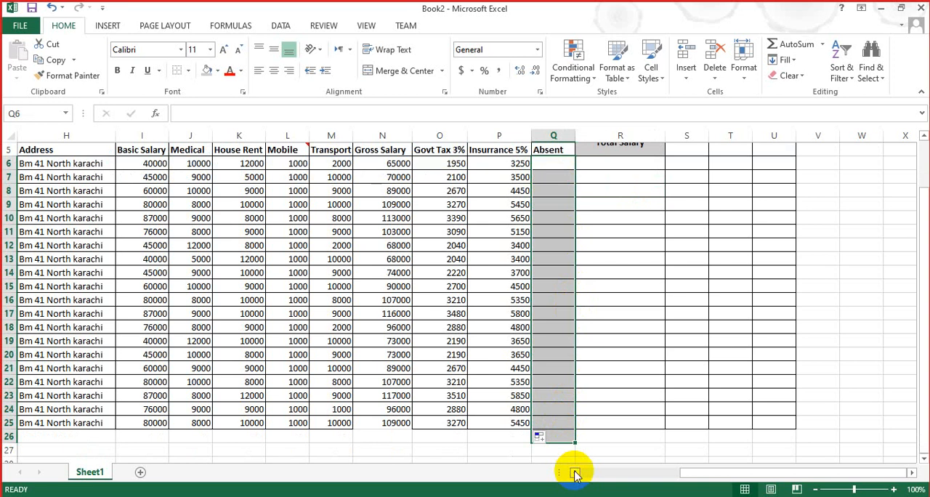
click(691, 474)
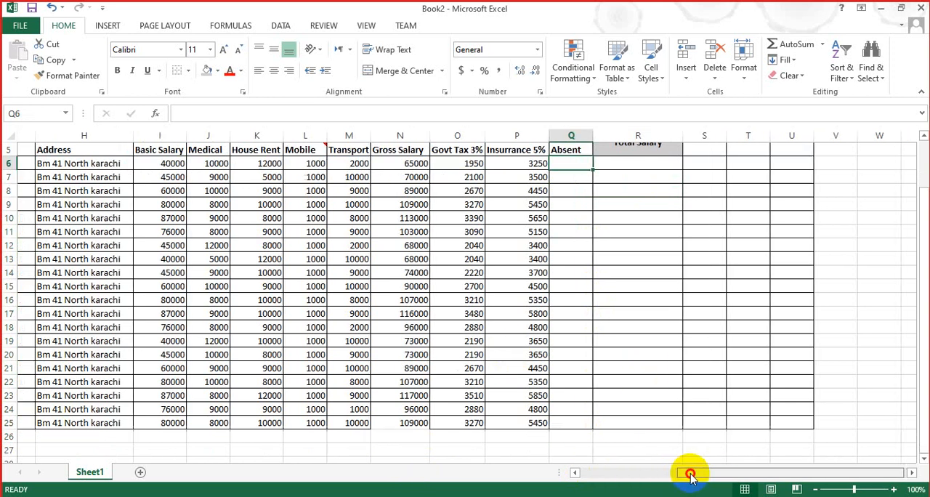
drag(690, 474, 662, 478)
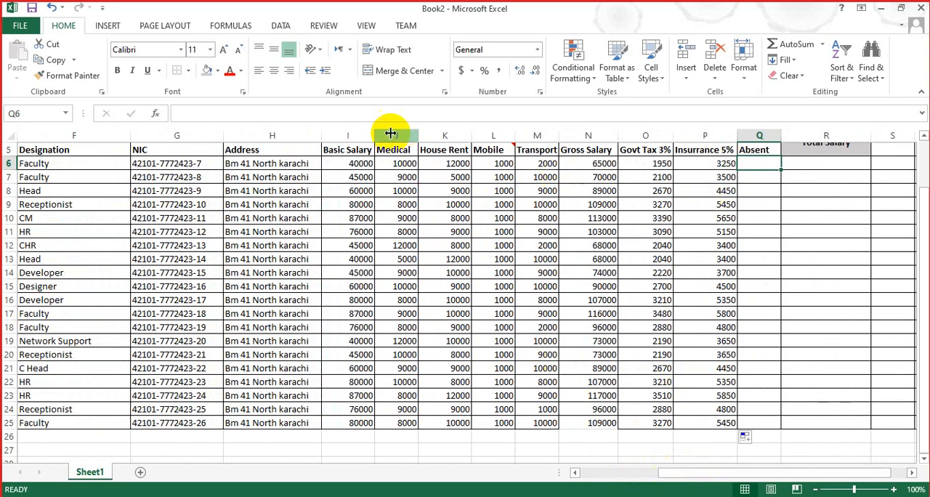
Step: Try inserting a column before Gross Salary and undo the insertion
click(599, 150)
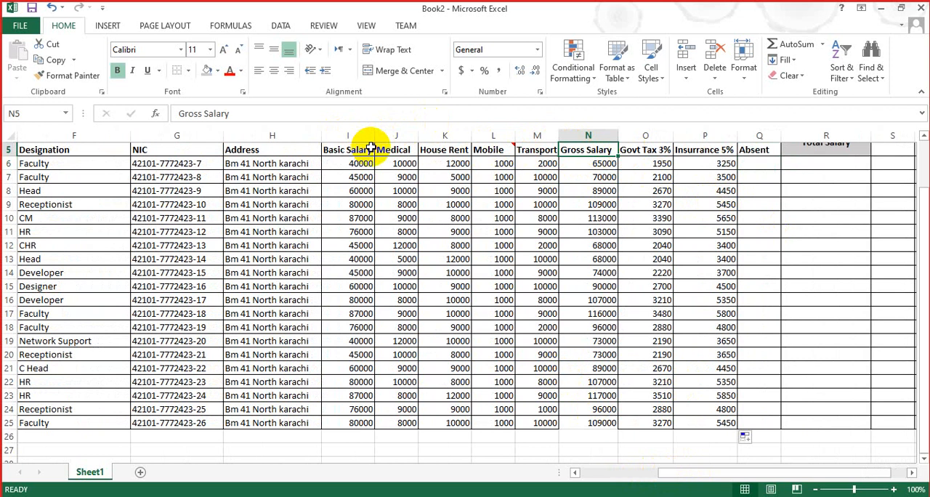
right_click(615, 136)
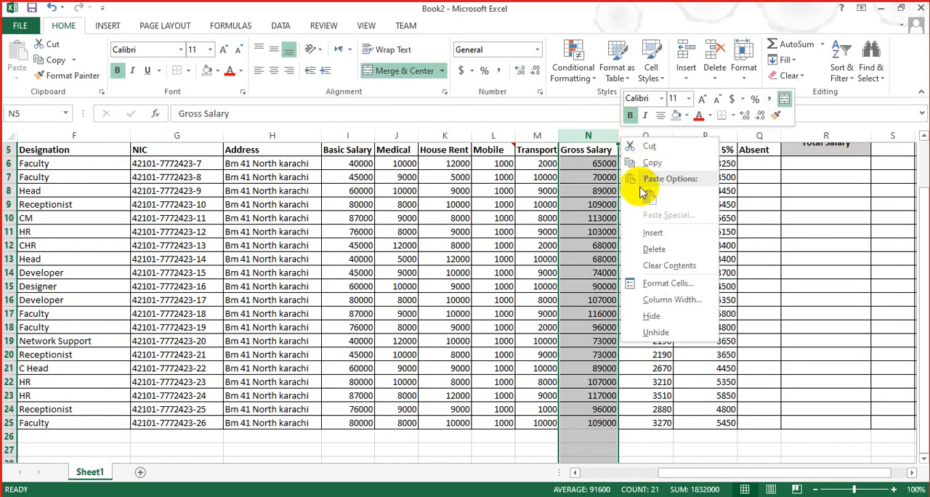
click(653, 233)
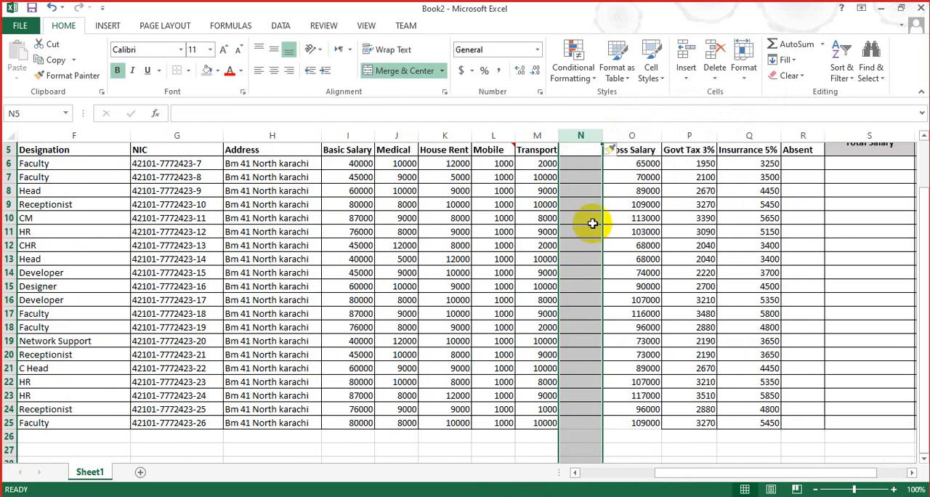
click(587, 149)
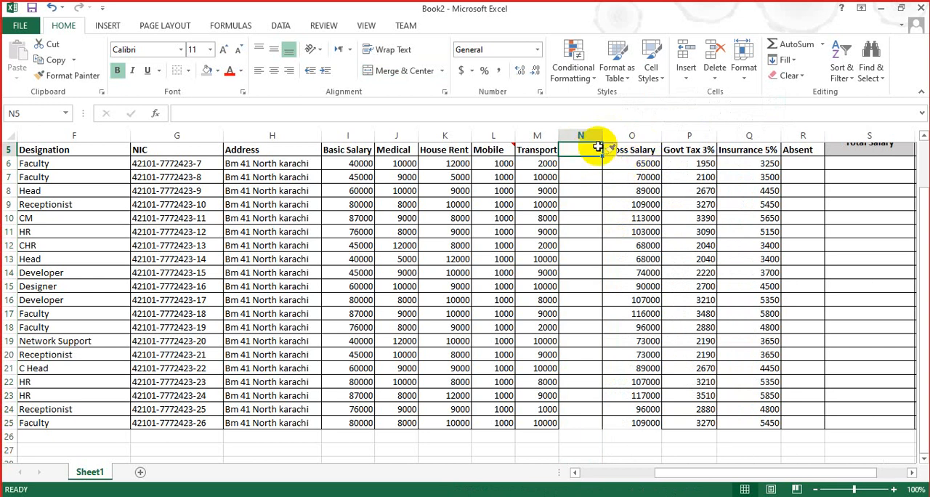
key(ctrl+z)
Step: Try inserting an entire row at the Govt Tax 3% header cell and undo the insertion
click(657, 149)
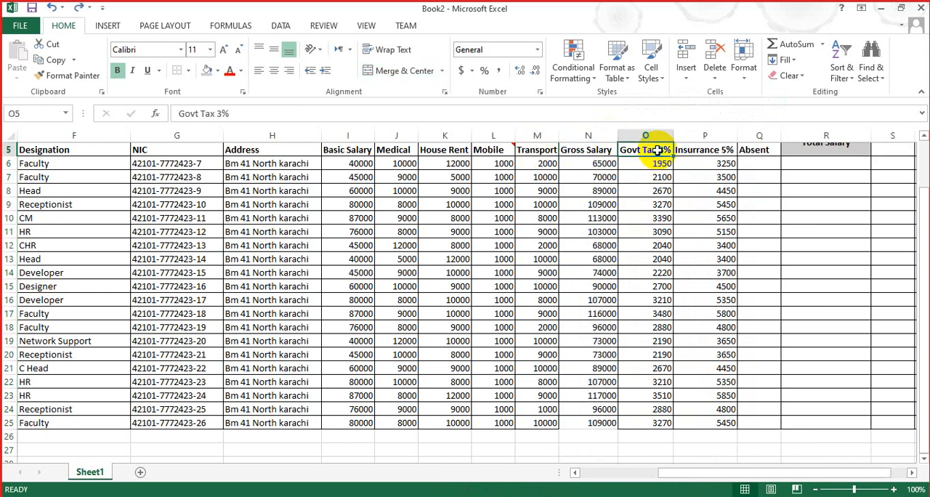
right_click(659, 148)
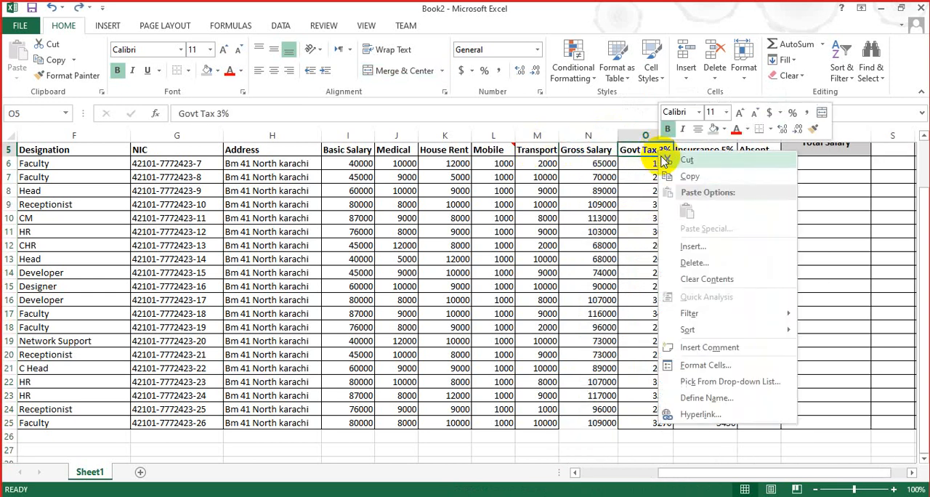
click(691, 247)
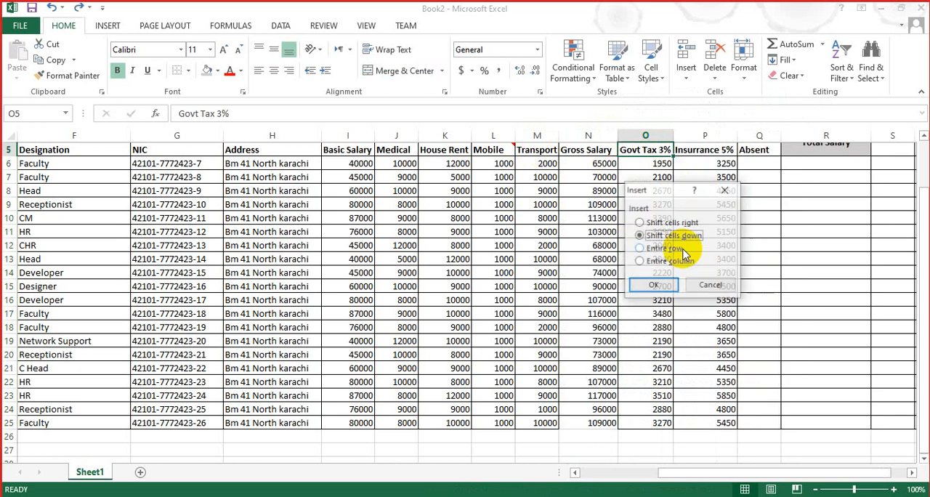
click(658, 248)
click(649, 285)
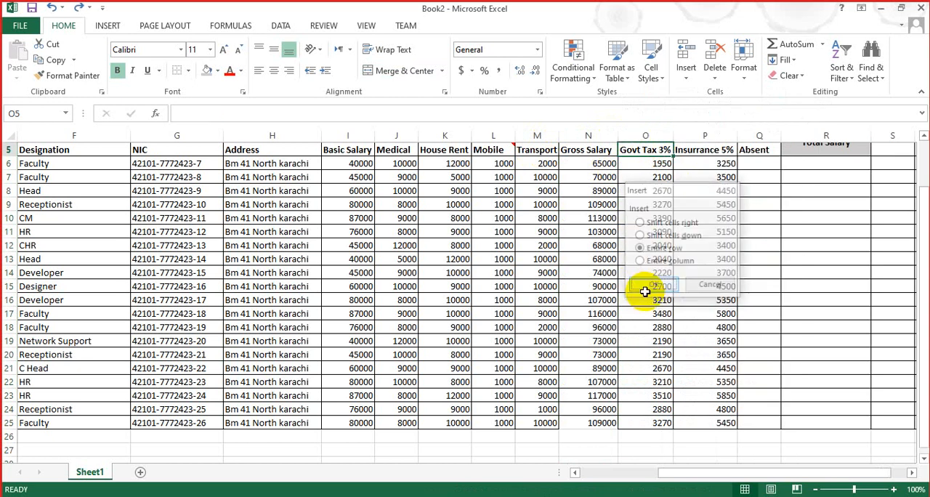
key(ctrl+z)
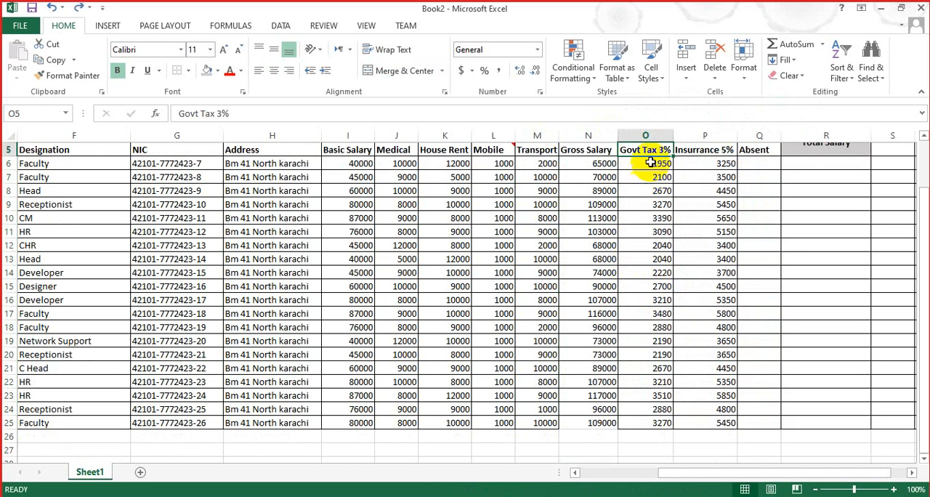
Step: Insert an entire column before Govt Tax 3% and enter the header Perday Salary in O5
right_click(646, 151)
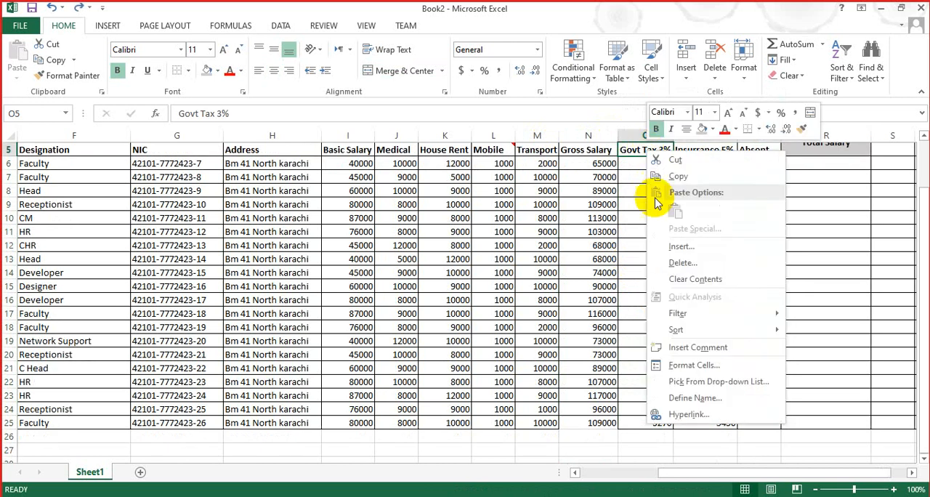
click(654, 244)
click(634, 263)
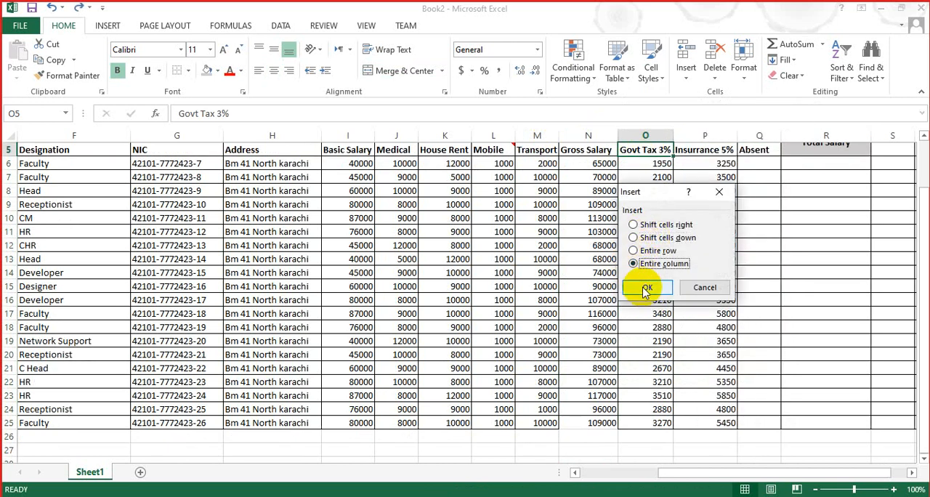
click(646, 288)
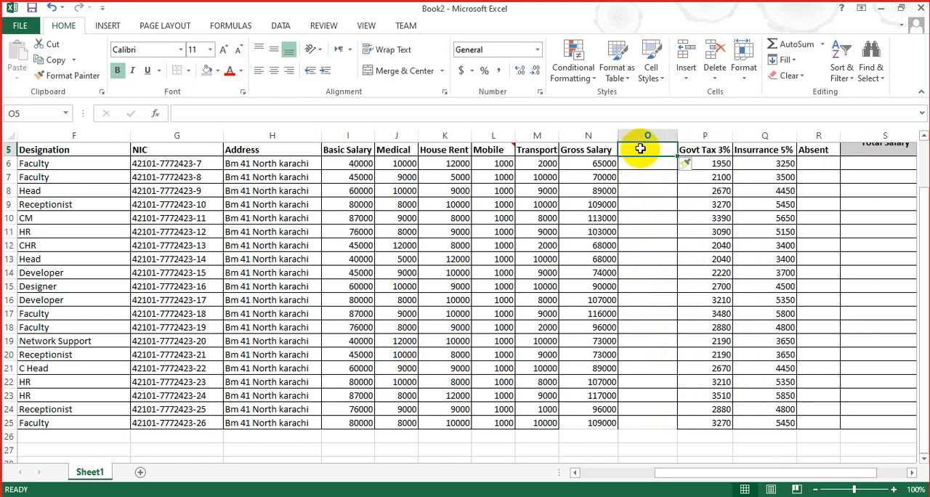
text(Perday Salary)
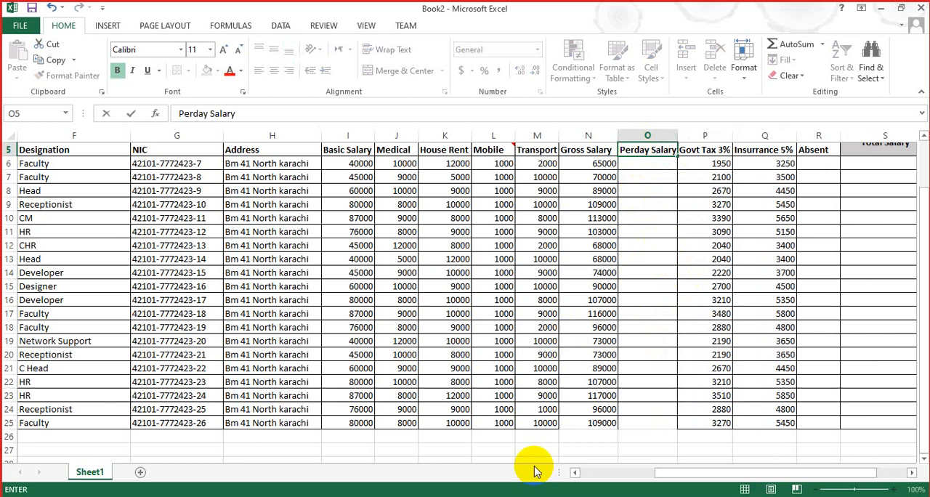
click(509, 449)
Step: Enter the formula =N6/30 in O6 to calculate the first employee's per-day salary from the gross salary
key(ctrl+Home)
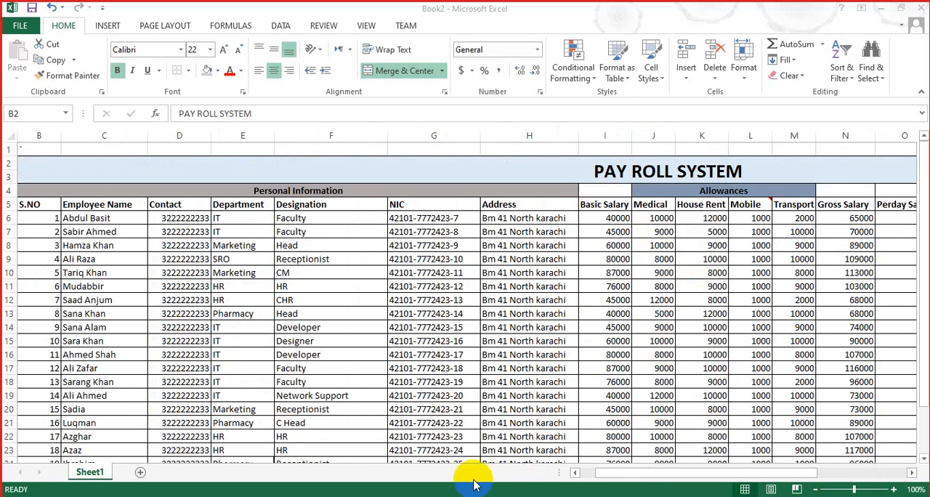
drag(634, 476, 692, 469)
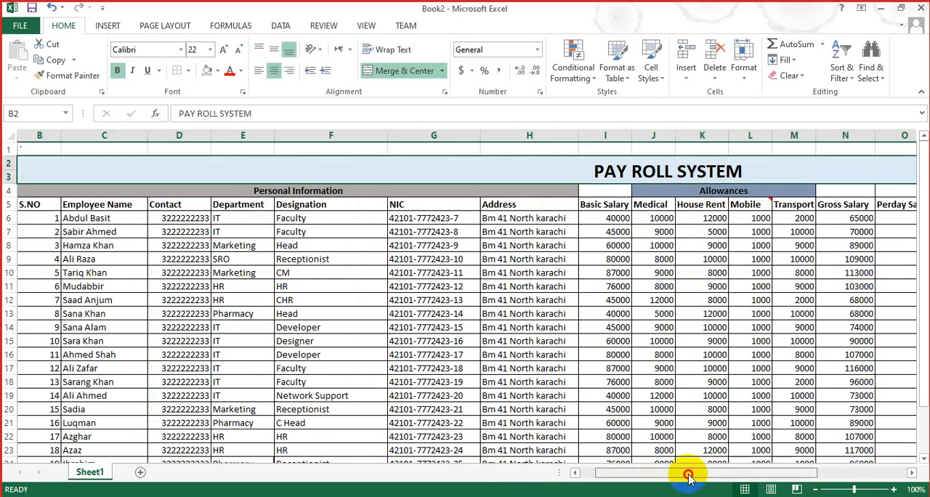
drag(748, 462, 749, 465)
click(652, 218)
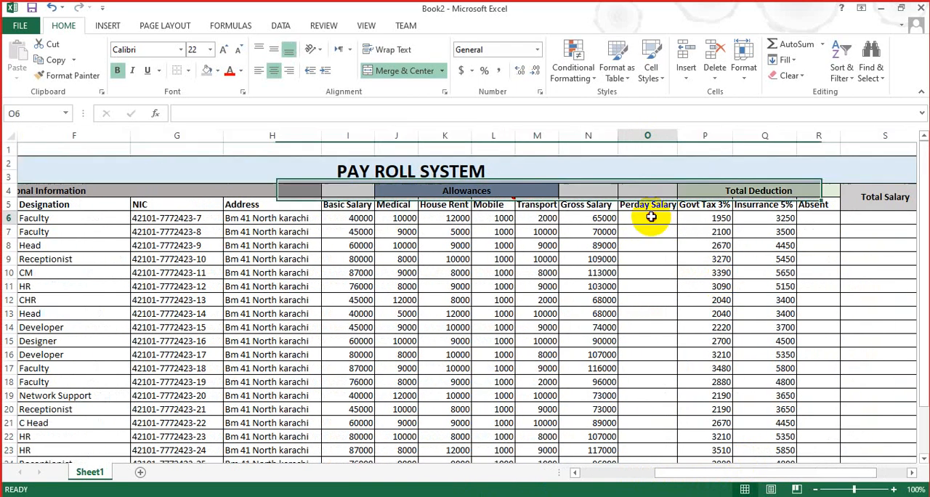
text(=)
click(615, 218)
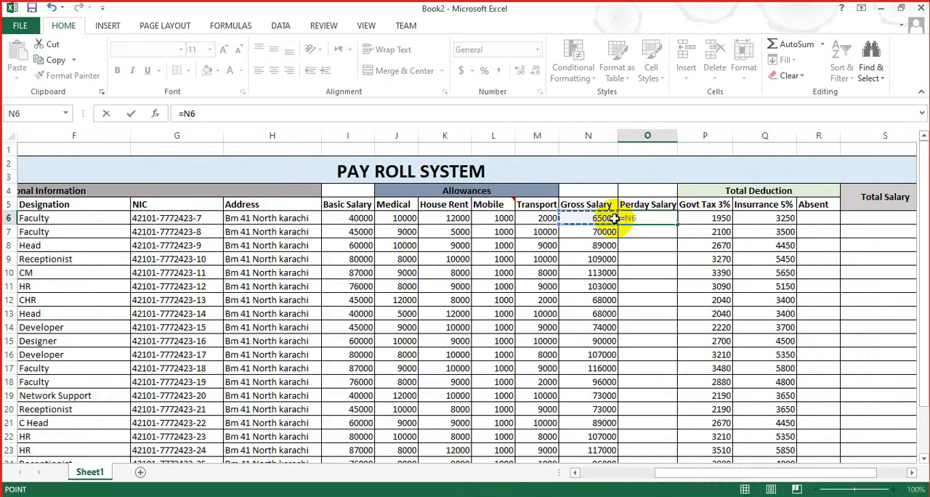
text(/)
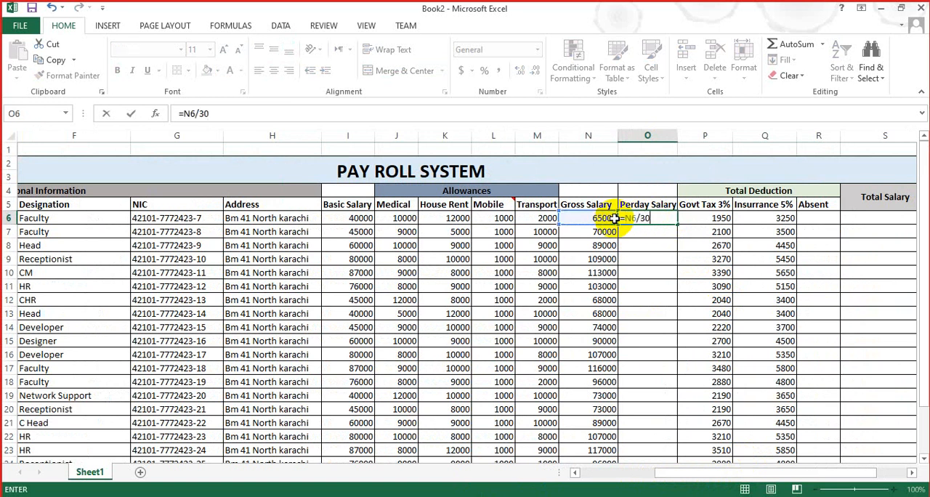
text(30)
key(Return)
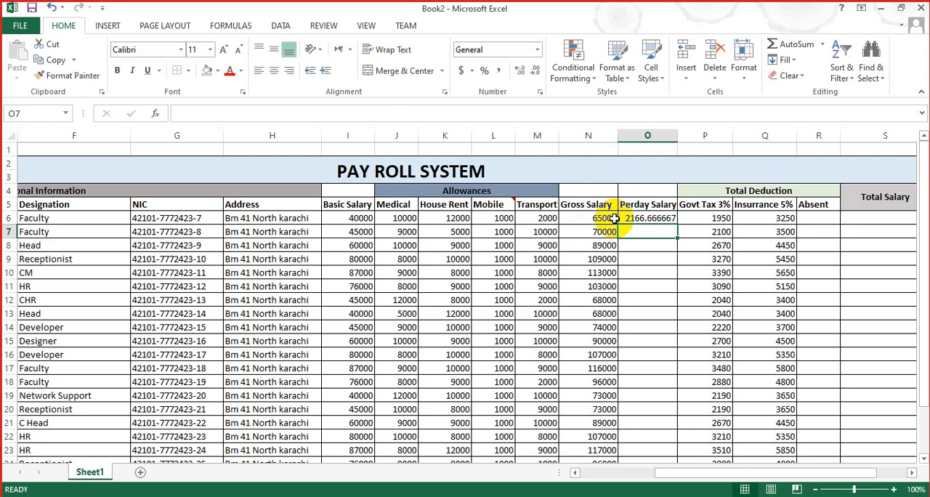
Step: Fill the per-day salary formula from O6 down to row 26
click(654, 219)
drag(677, 225, 663, 441)
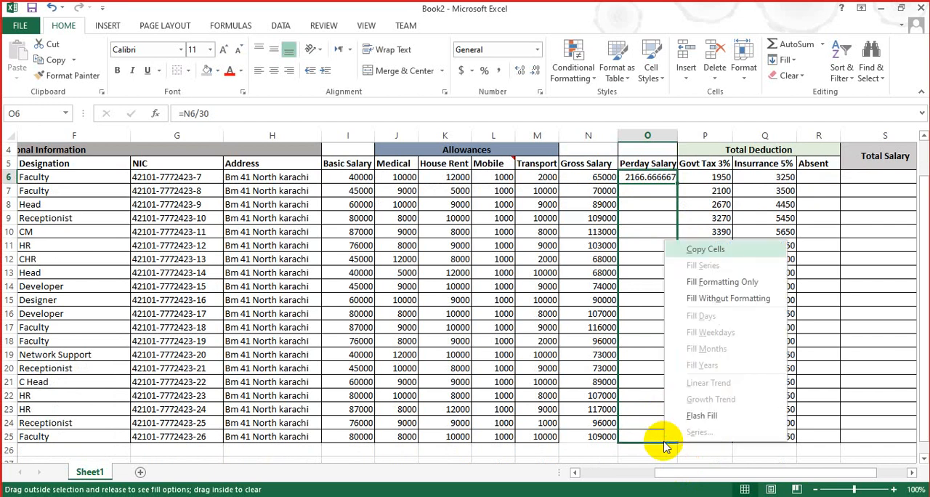
click(654, 178)
drag(677, 184, 634, 448)
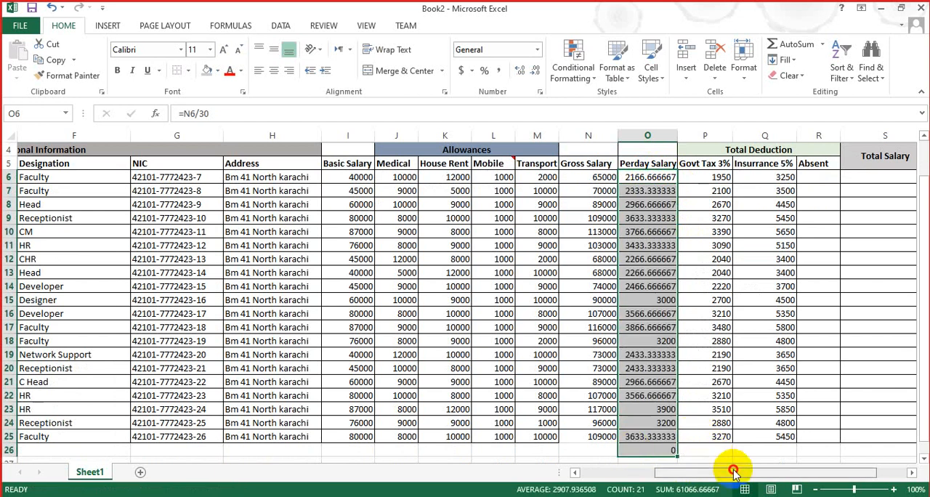
drag(735, 469, 751, 472)
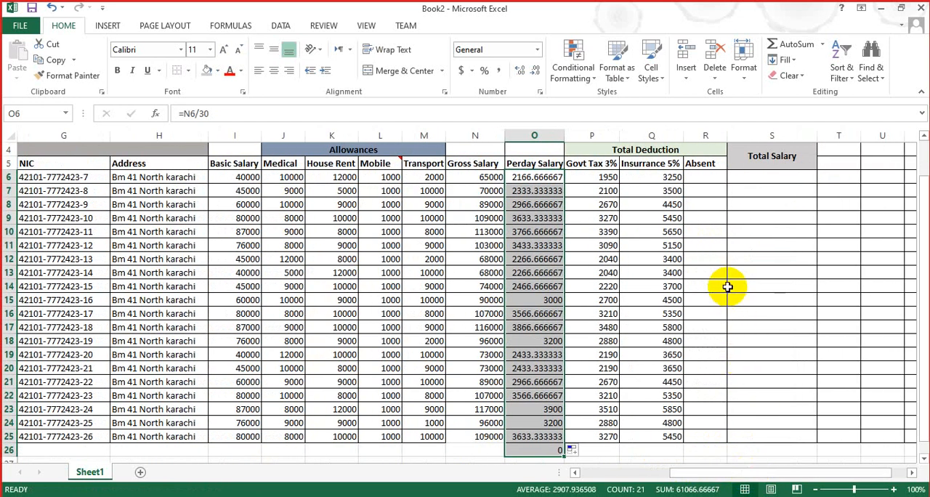